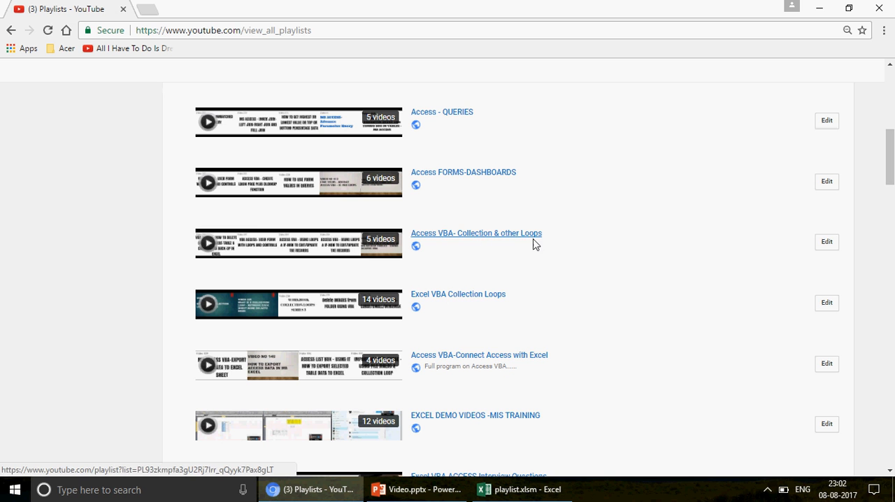
{"action": "mouse_move", "coordinate": [370, 246]}
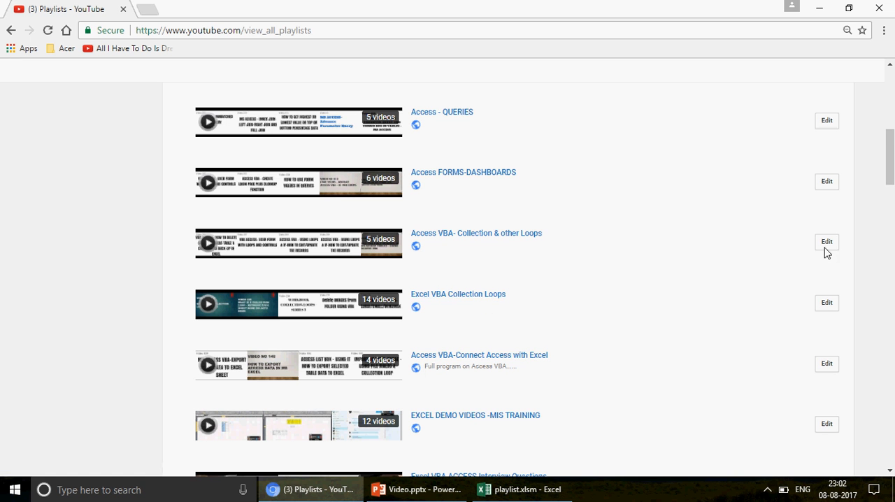
{"action": "left_click_drag", "start_coordinate": [891, 176], "coordinate": [889, 138]}
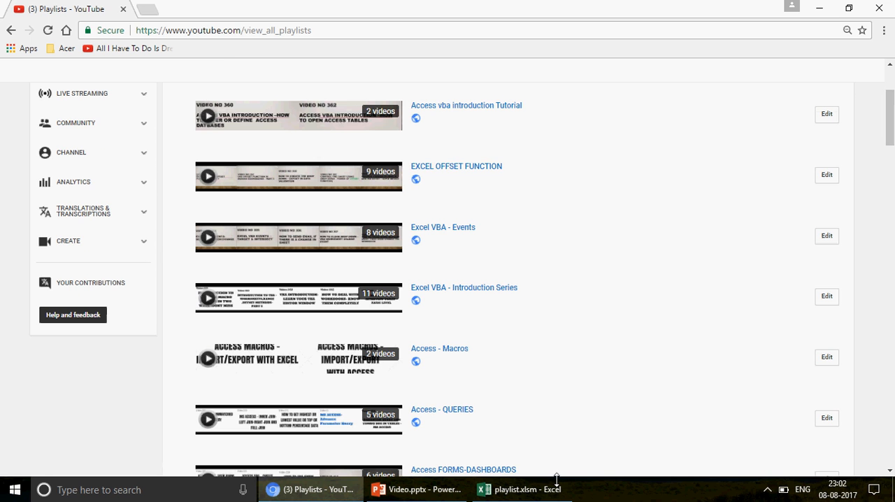
Switch to the playlist.xlsm workbook in Excel and review the Excel VBA and Excel topic lists on the TRAINING sheet
{"action": "left_click", "coordinate": [524, 489]}
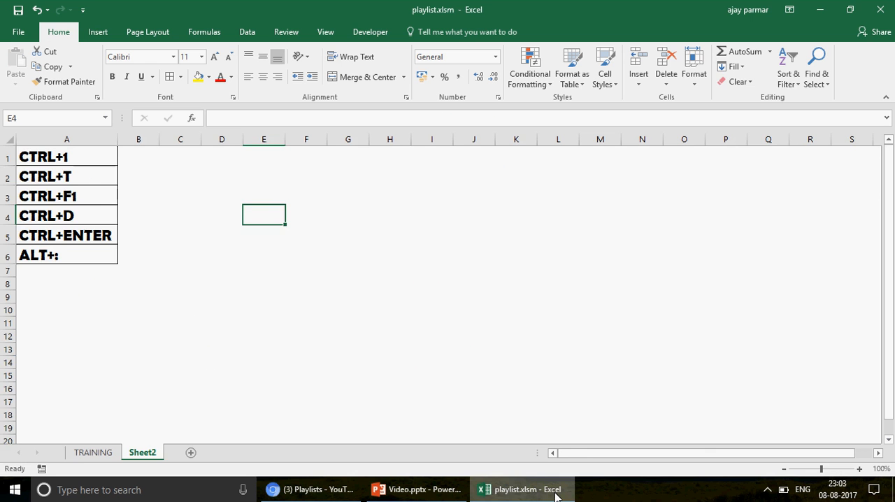
{"action": "left_click", "coordinate": [92, 453]}
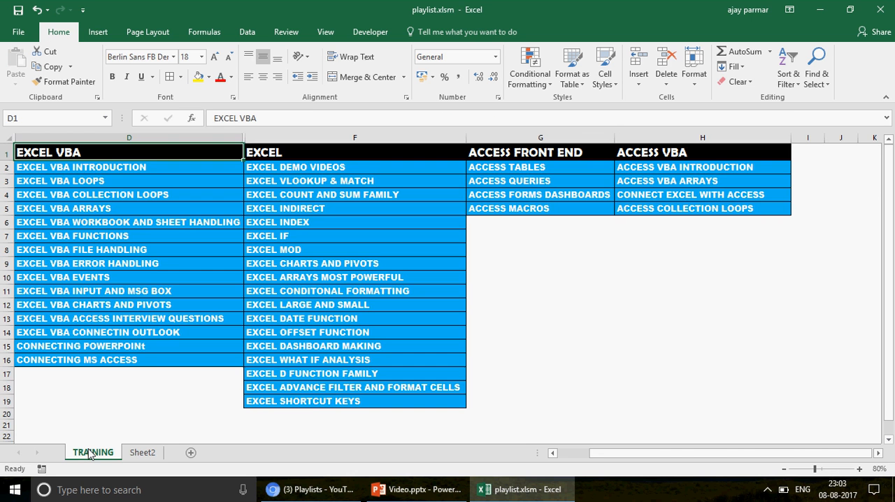
{"action": "left_click", "coordinate": [118, 168]}
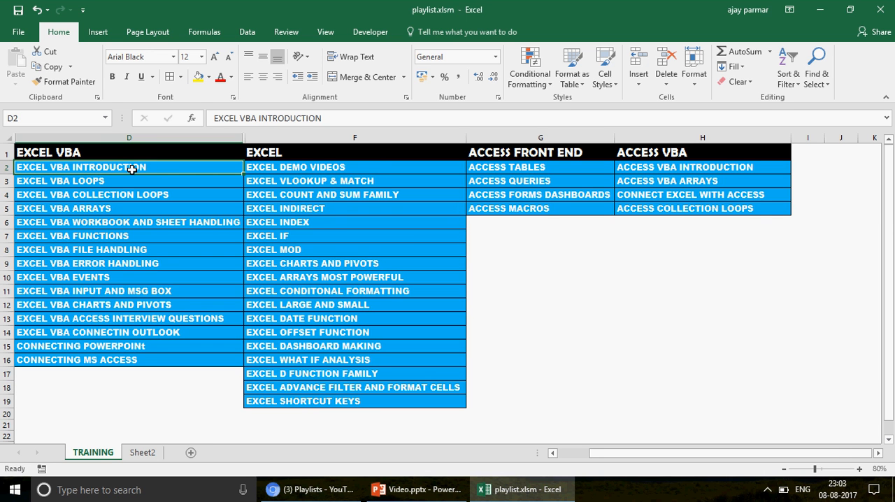
{"action": "left_click", "coordinate": [379, 170]}
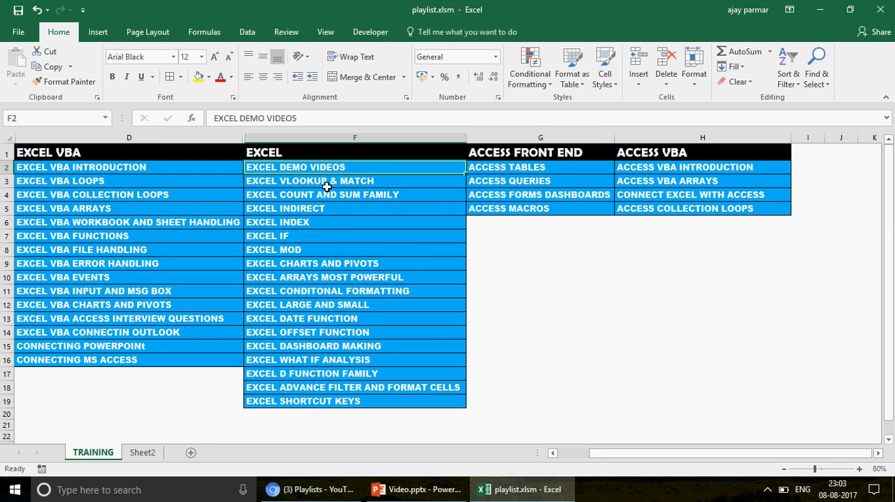
{"action": "left_click", "coordinate": [330, 183]}
{"action": "left_click", "coordinate": [396, 196]}
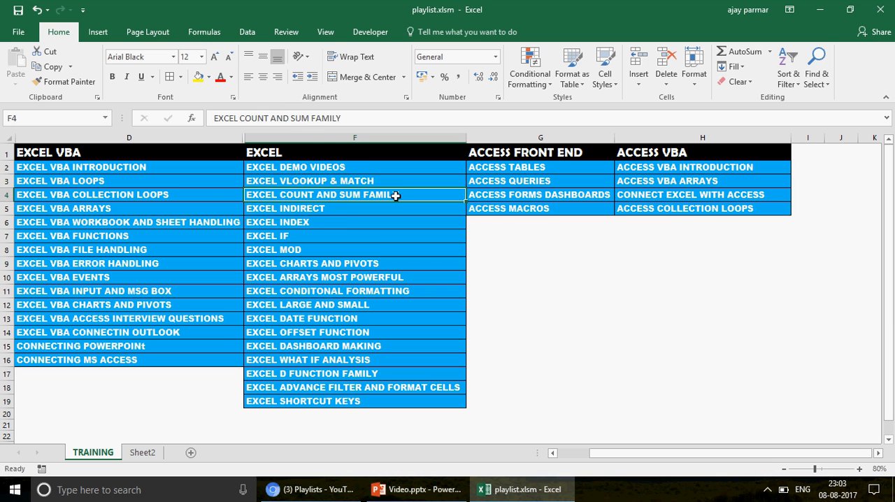
{"action": "left_click", "coordinate": [344, 219]}
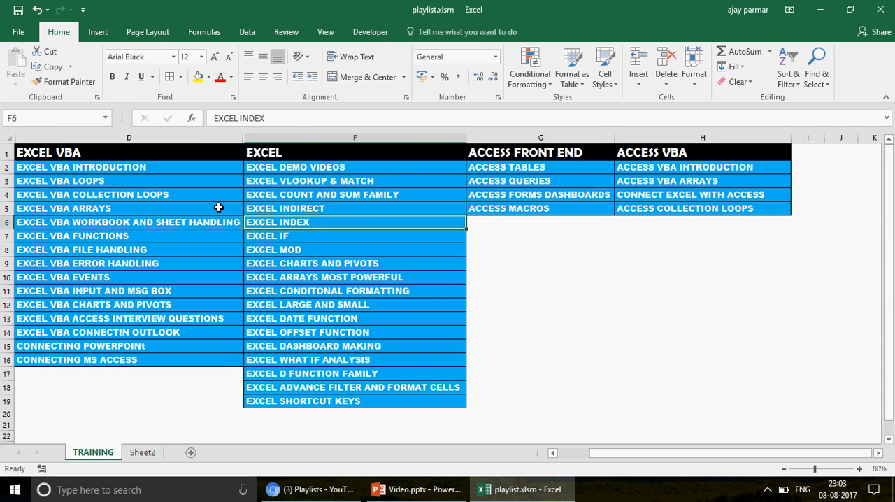
{"action": "left_click", "coordinate": [167, 169]}
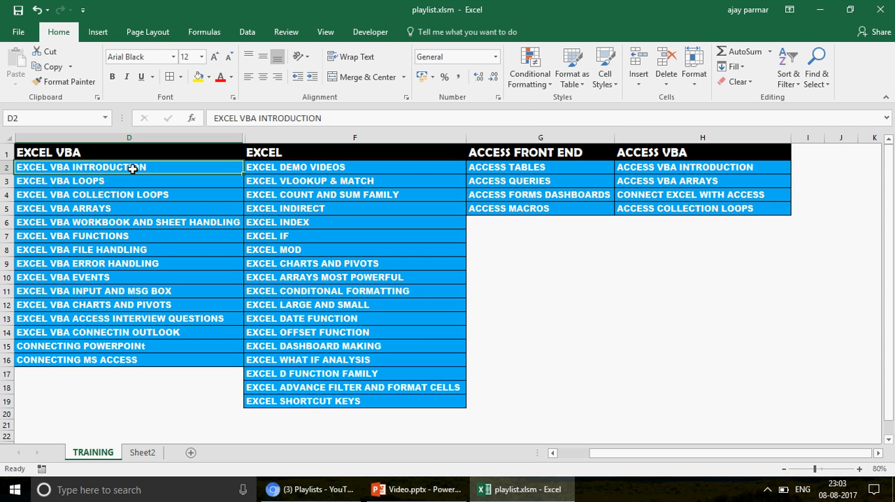
Show Sheet2 and go through the keyboard shortcuts listed in column A
{"action": "left_click", "coordinate": [519, 493]}
{"action": "left_click", "coordinate": [529, 493]}
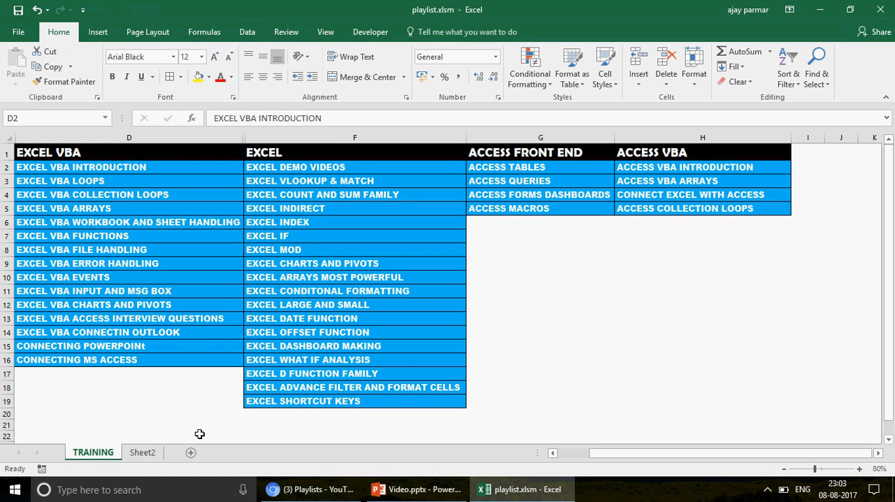
{"action": "left_click", "coordinate": [143, 453]}
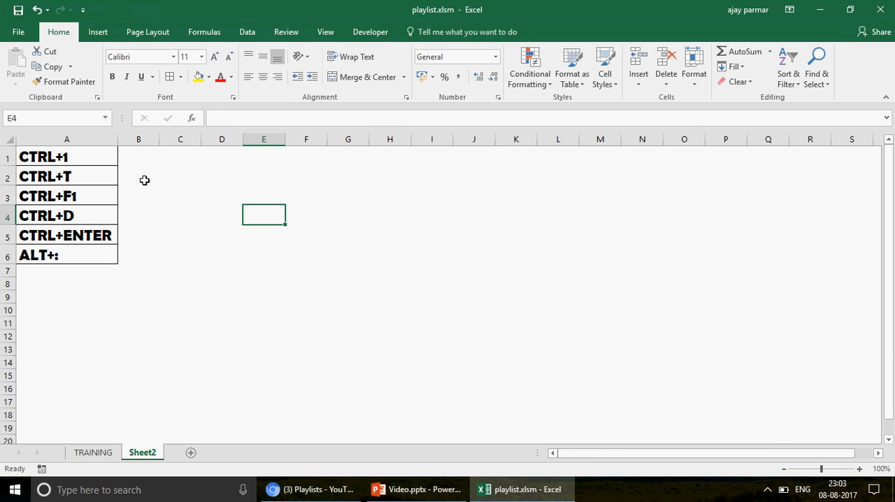
{"action": "left_click", "coordinate": [89, 214]}
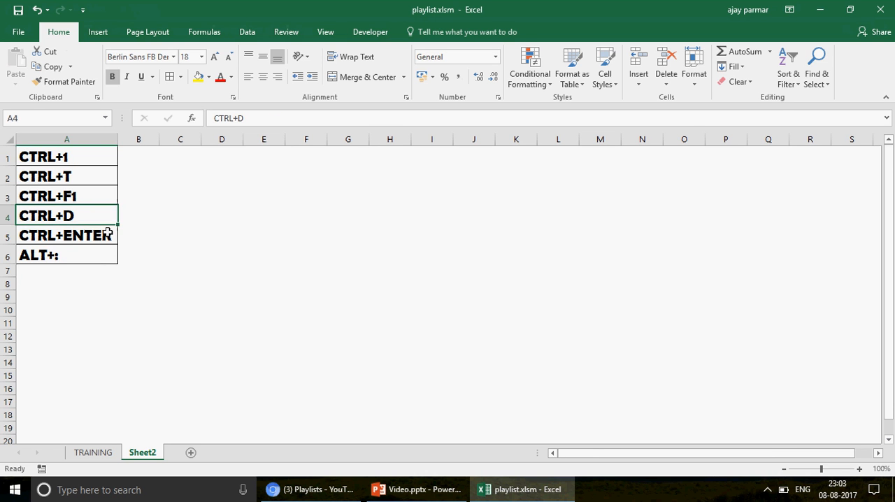
{"action": "left_click", "coordinate": [108, 233]}
{"action": "left_click", "coordinate": [98, 253]}
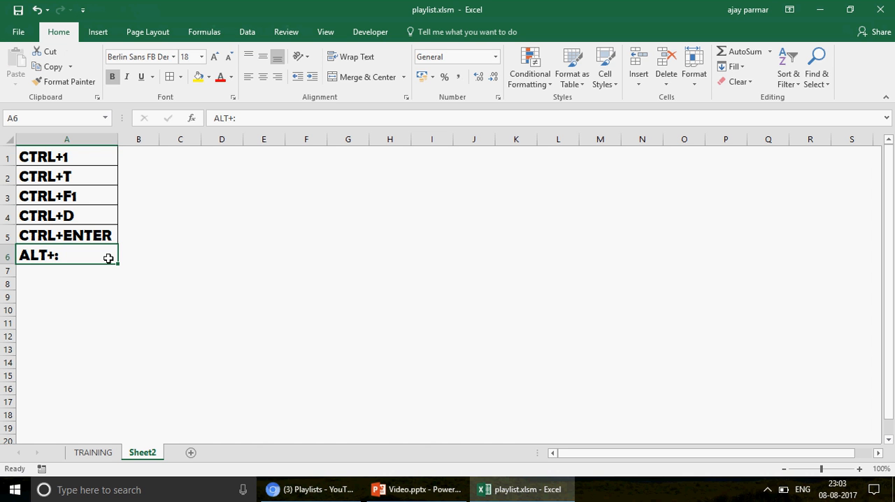
Widen column B to about four times its width to make room beside the shortcut list
{"action": "left_click", "coordinate": [149, 151]}
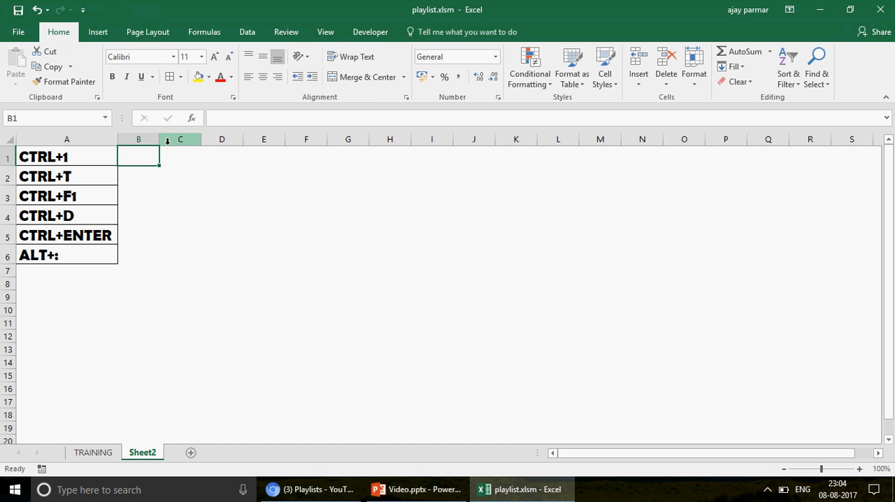
{"action": "left_click_drag", "start_coordinate": [164, 142], "coordinate": [294, 142]}
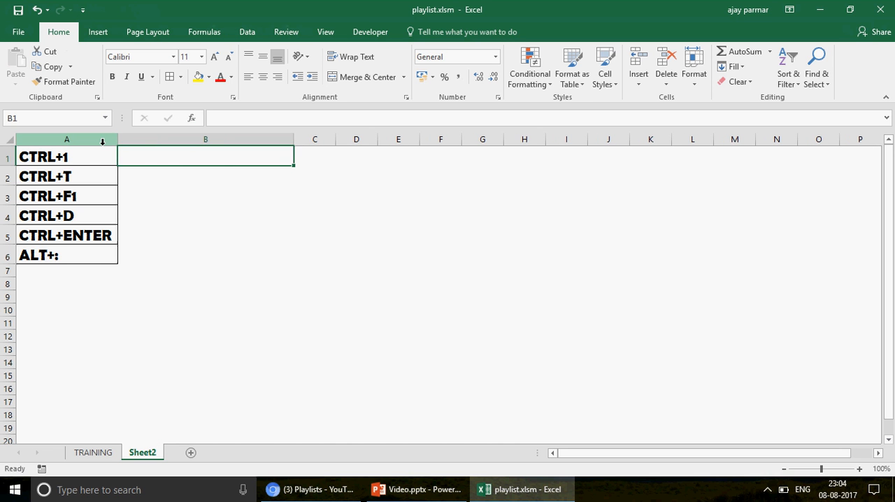
{"action": "left_click", "coordinate": [85, 158]}
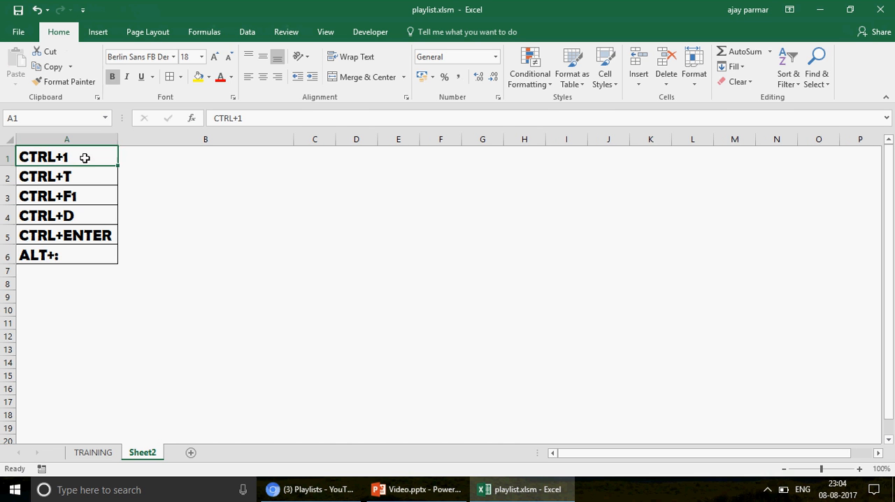
{"action": "left_click", "coordinate": [190, 159]}
Insert the current date, 08-08-2017, in cell F1
{"action": "left_click", "coordinate": [446, 156]}
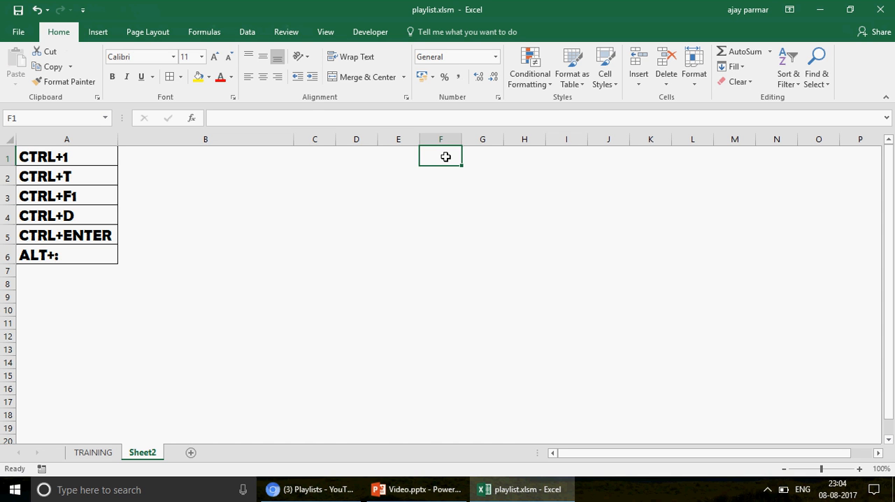
{"action": "key", "text": "ctrl+semicolon"}
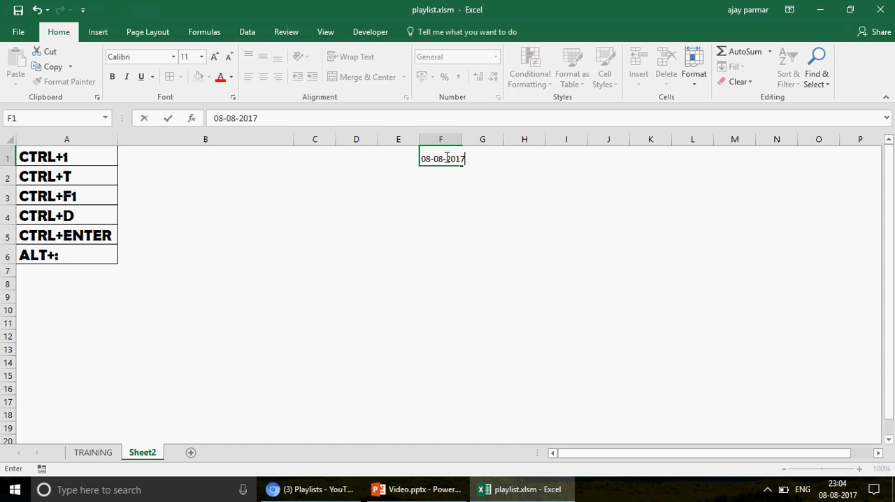
{"action": "key", "text": "Return"}
{"action": "left_click", "coordinate": [446, 157]}
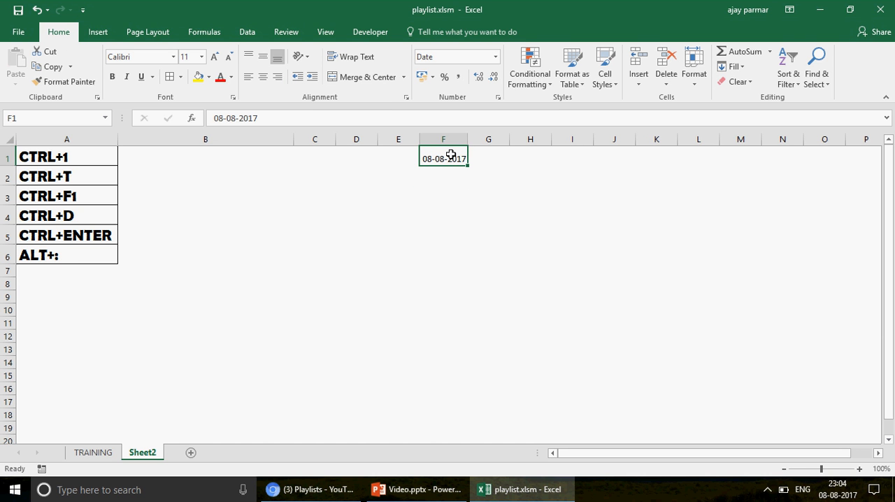
Enter the text CTRL+: in cell I3
{"action": "left_click", "coordinate": [553, 193]}
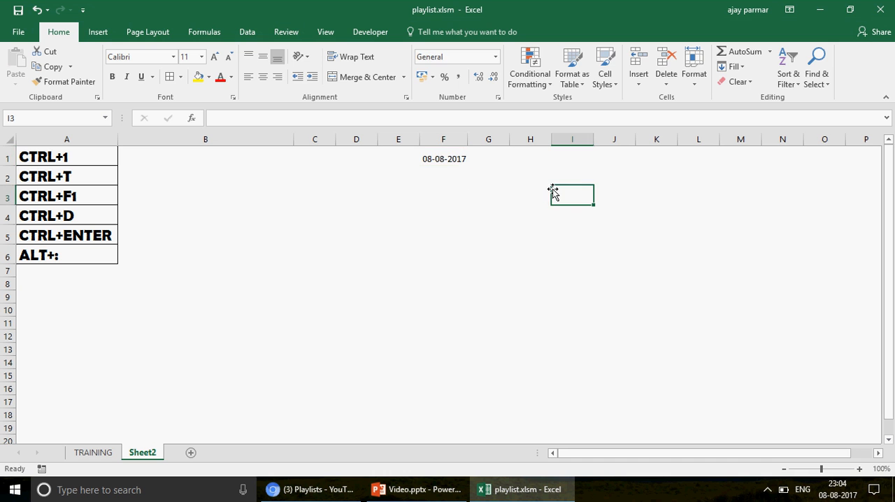
{"action": "type", "text": "CTRL"}
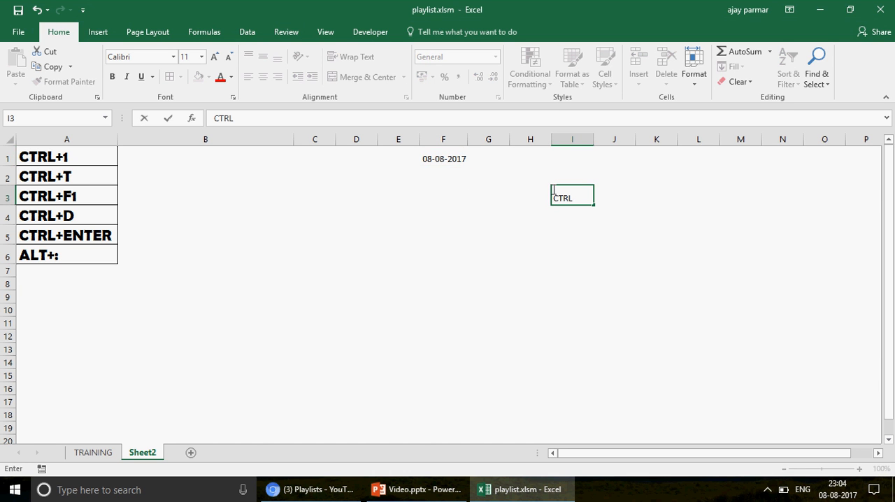
{"action": "type", "text": "+:"}
{"action": "key", "text": "Return"}
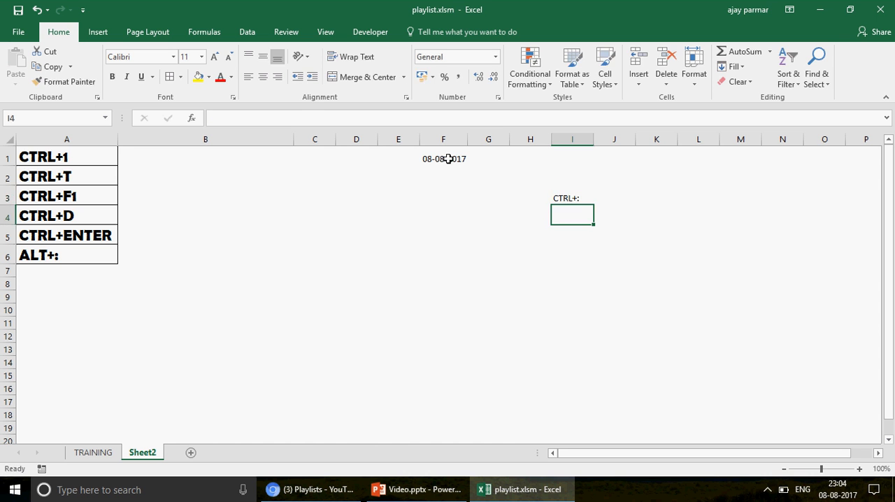
View the Format Cells options and the number format choices for the date in F1, leaving its format as it is
{"action": "left_click", "coordinate": [448, 158]}
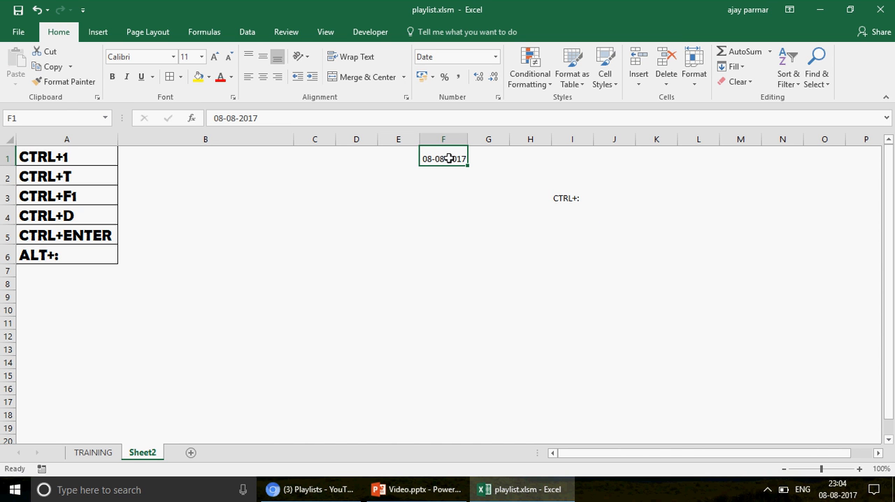
{"action": "right_click", "coordinate": [448, 158]}
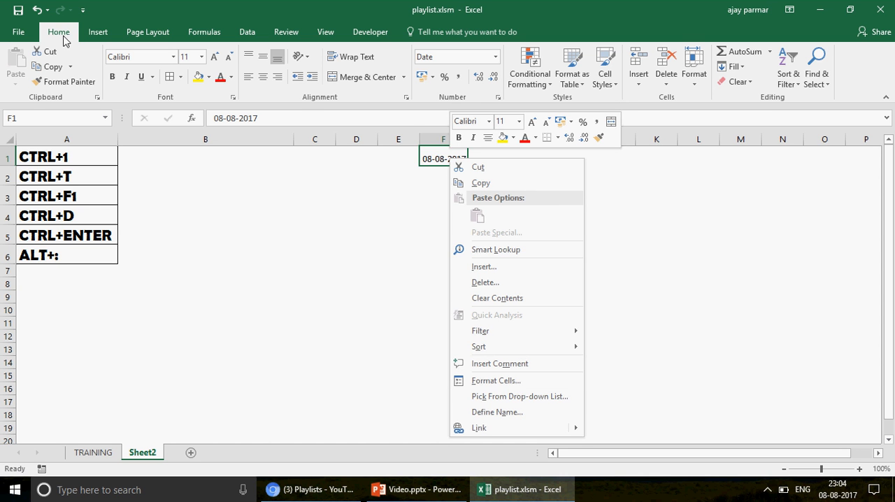
{"action": "key", "text": "ctrl+shift+semicolon"}
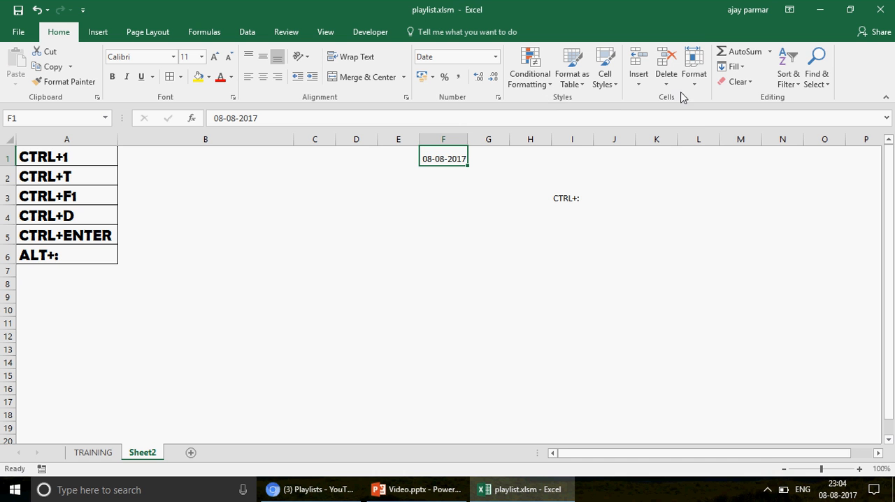
{"action": "left_click", "coordinate": [692, 77]}
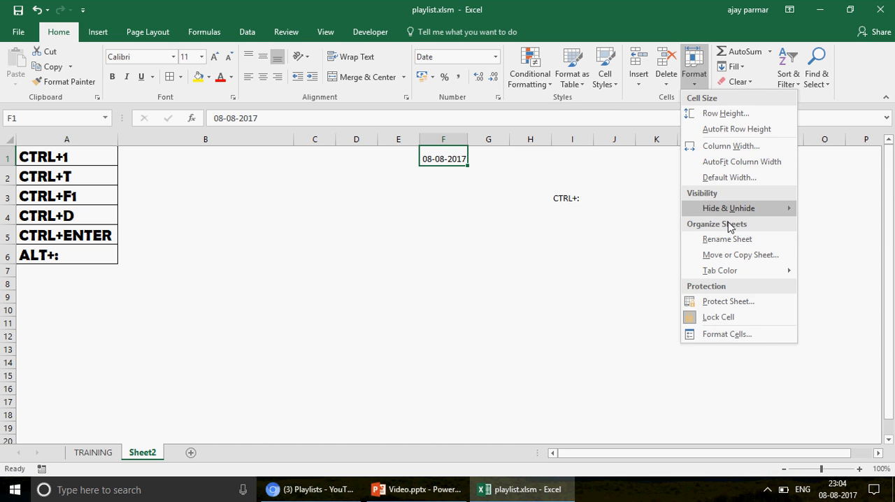
{"action": "left_click", "coordinate": [713, 336]}
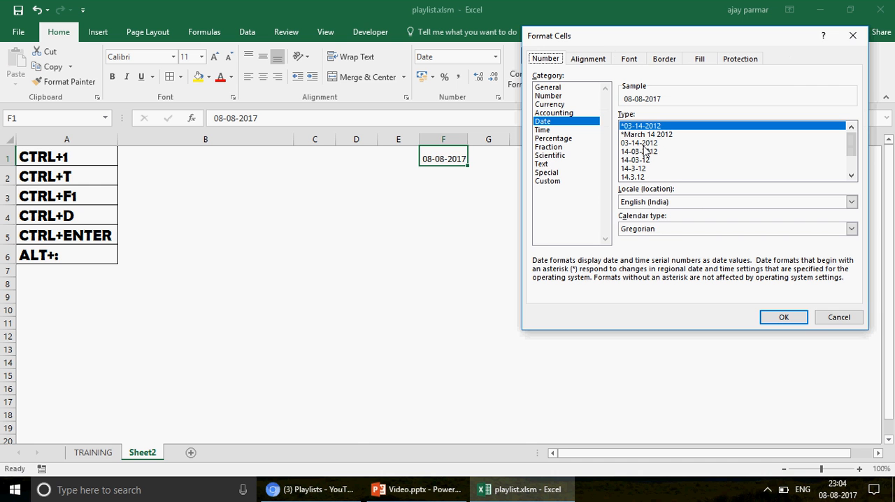
{"action": "left_click", "coordinate": [838, 317]}
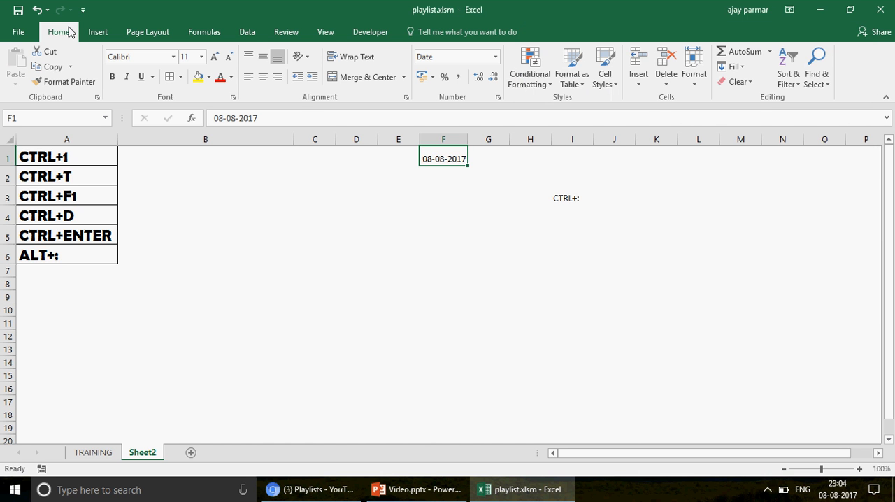
{"action": "left_click", "coordinate": [495, 58]}
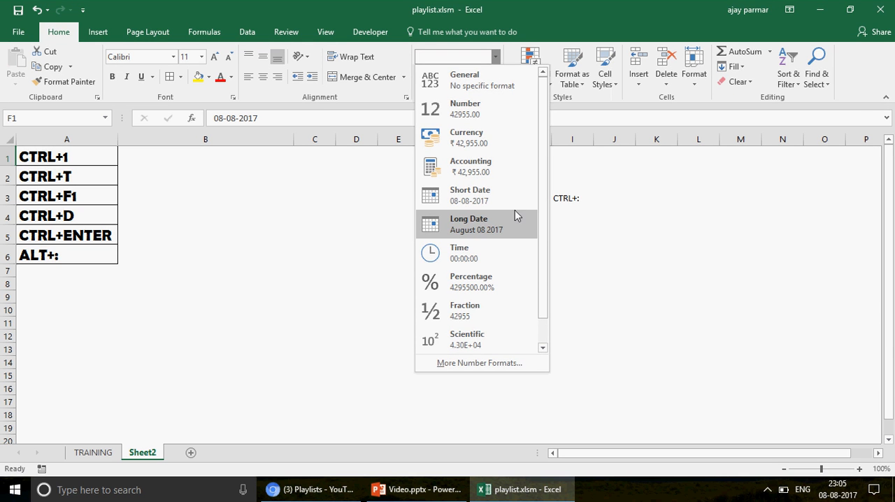
{"action": "key", "text": "Escape"}
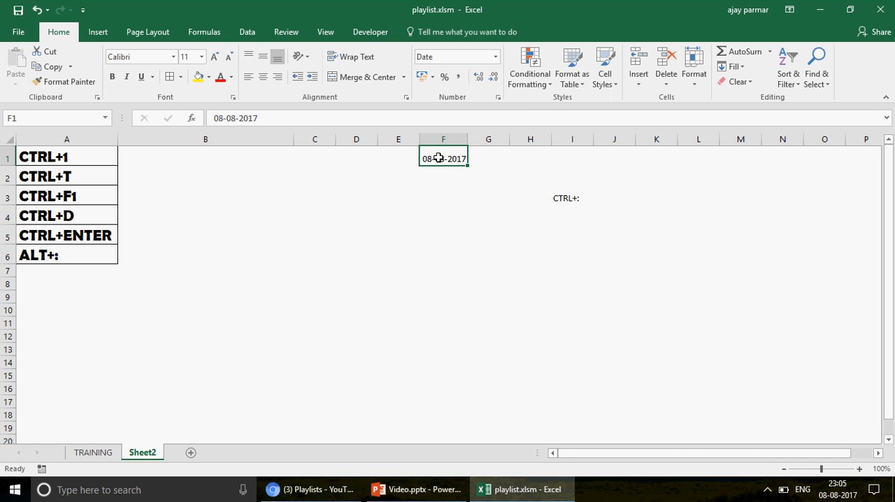
Bring up the Format Cells dialog for F1 again, move it aside to inspect its settings, and dismiss it
{"action": "key", "text": "ctrl+1"}
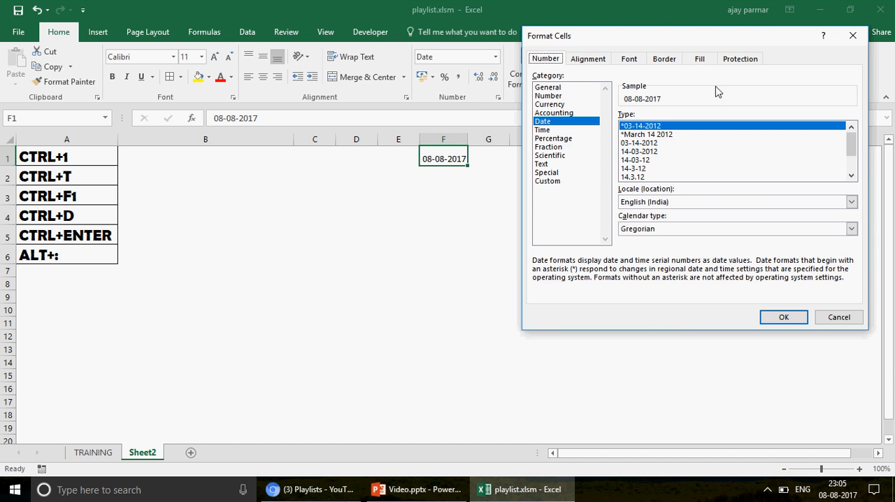
{"action": "left_click_drag", "start_coordinate": [651, 42], "coordinate": [445, 63]}
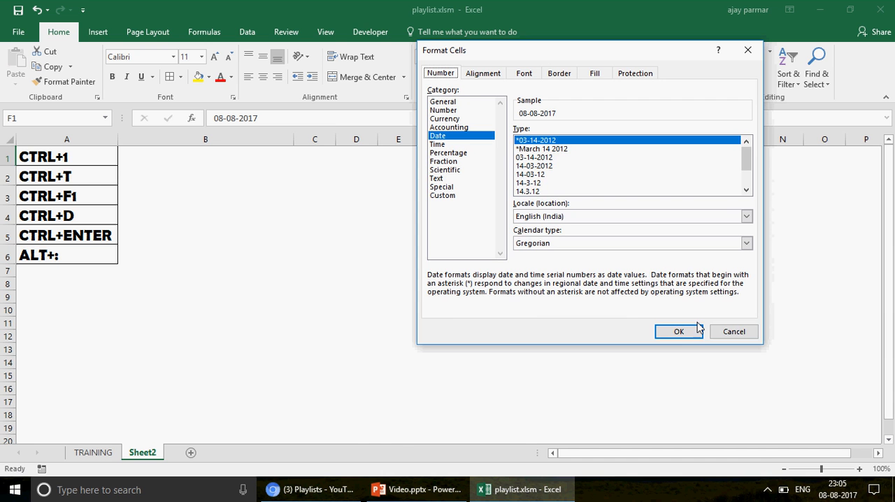
{"action": "left_click", "coordinate": [734, 333]}
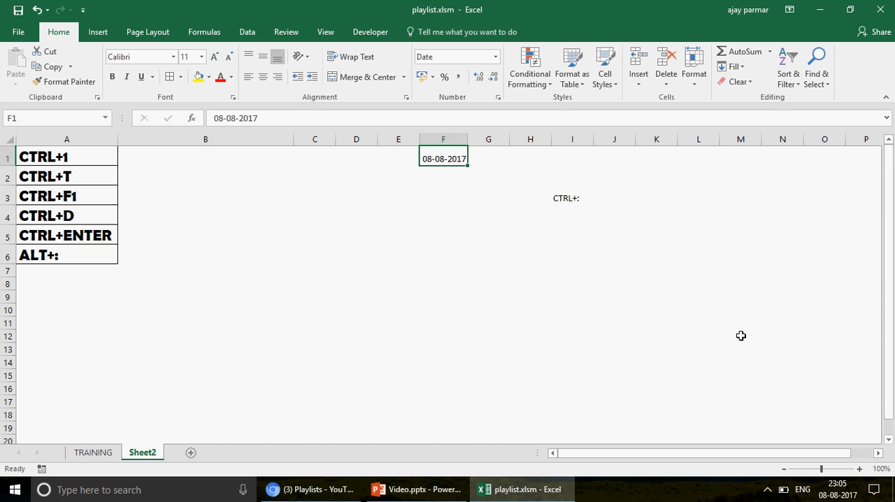
Enter TO FORMAT CELLS in B1 as the description of the CTRL+1 shortcut
{"action": "left_click", "coordinate": [71, 163]}
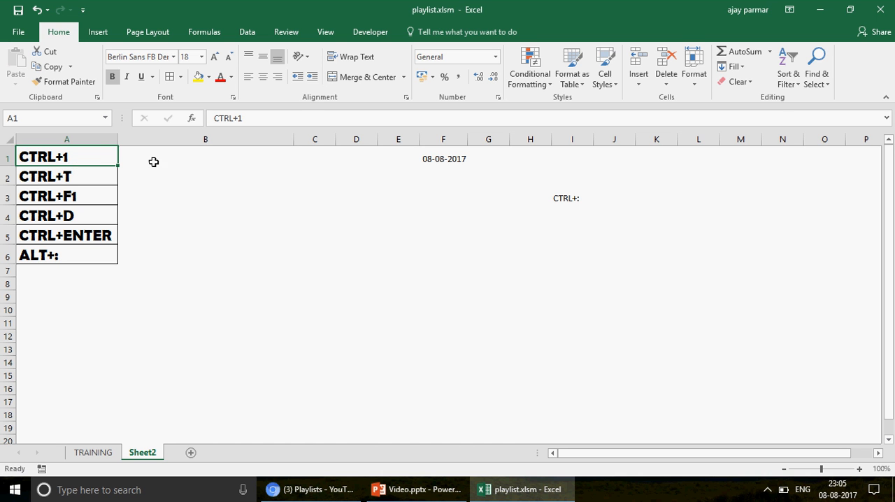
{"action": "left_click", "coordinate": [161, 159]}
{"action": "type", "text": "TO "}
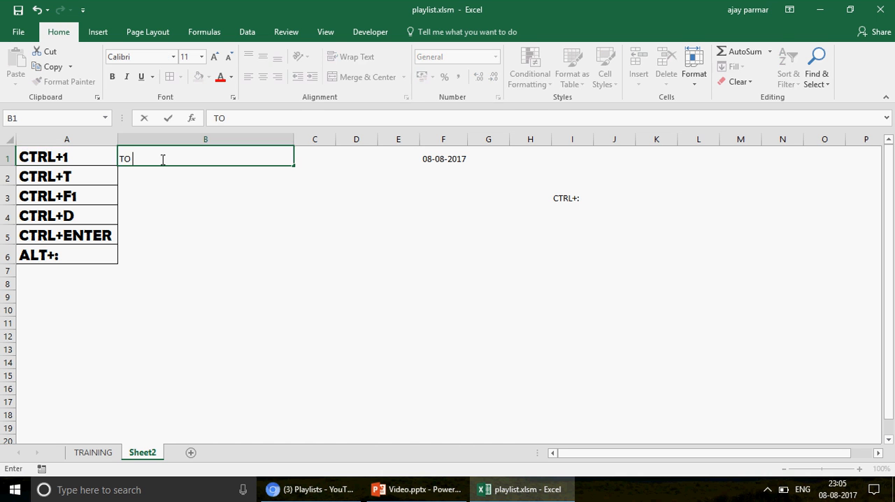
{"action": "type", "text": "FORMATH"}
{"action": "key", "text": "BackSpace"}
{"action": "type", "text": "CELLS"}
{"action": "key", "text": "Return"}
Centre the description in B1 and make it bold
{"action": "left_click", "coordinate": [162, 160]}
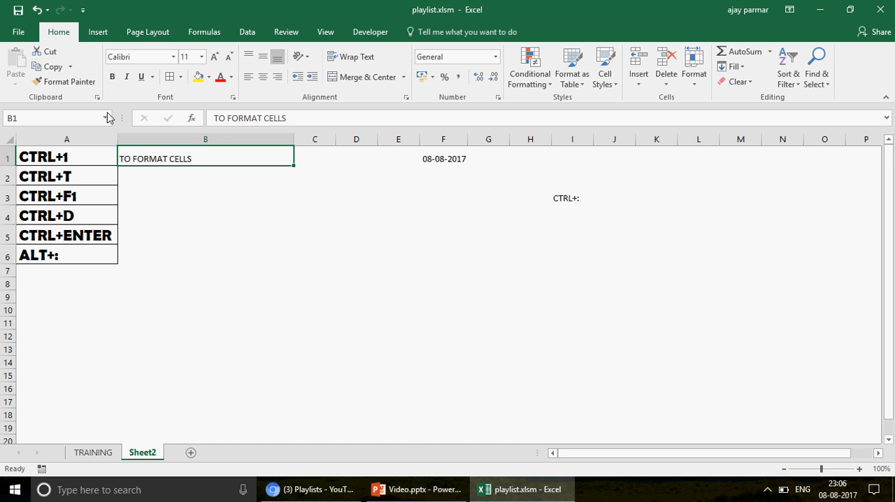
{"action": "left_click", "coordinate": [261, 76]}
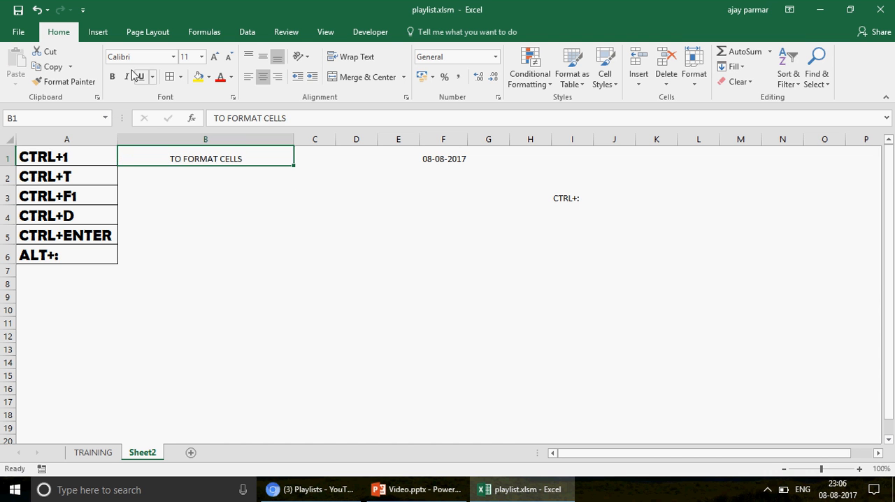
{"action": "key", "text": "ctrl+b"}
{"action": "left_click", "coordinate": [195, 177]}
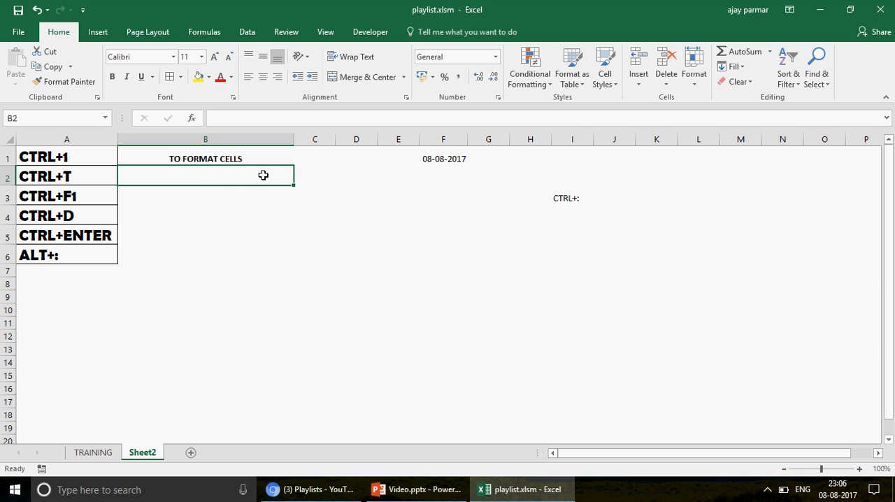
Copy the EXCEL VBA list in D1:D12 of the TRAINING sheet
{"action": "left_click", "coordinate": [448, 160]}
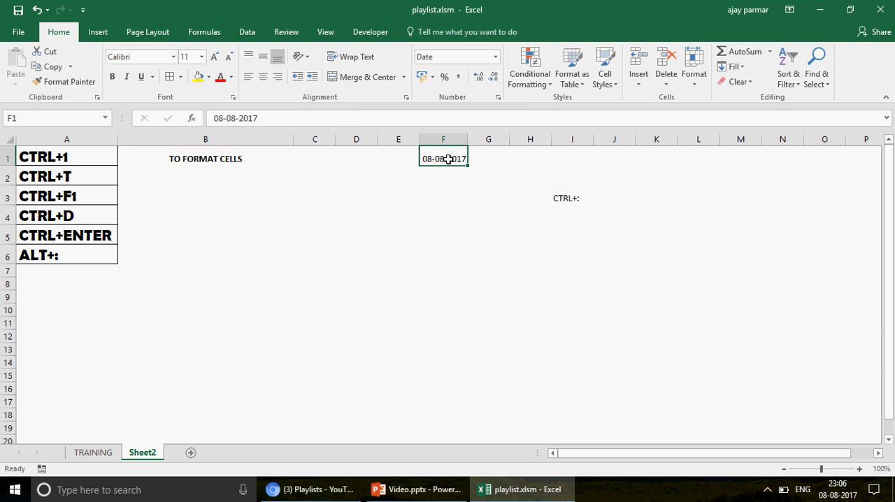
{"action": "left_click", "coordinate": [93, 455]}
{"action": "key", "text": "Up"}
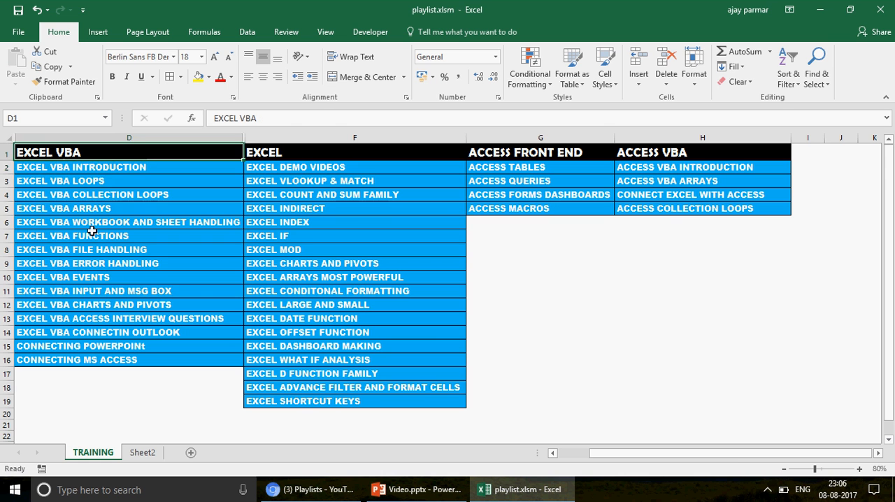
{"action": "left_click", "coordinate": [94, 305], "text": "shift"}
{"action": "key", "text": "ctrl+c"}
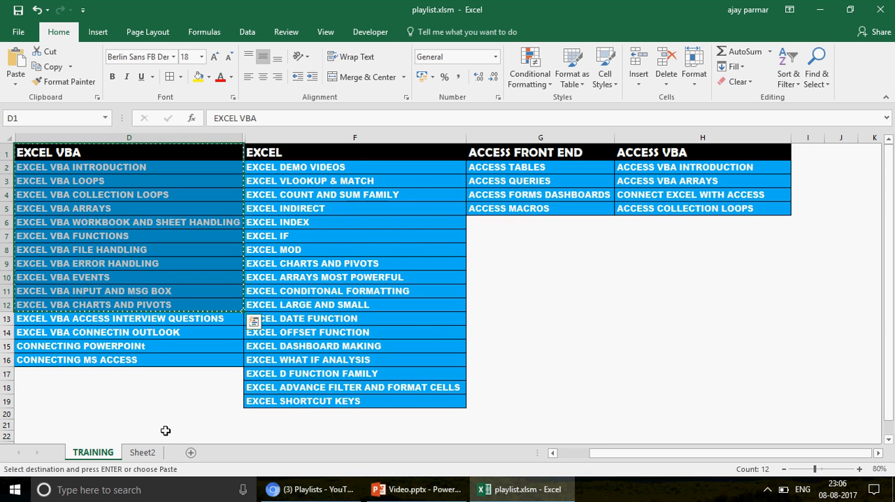
Add a new worksheet, paste the copied list starting at H4, and widen column H
{"action": "left_click", "coordinate": [190, 453]}
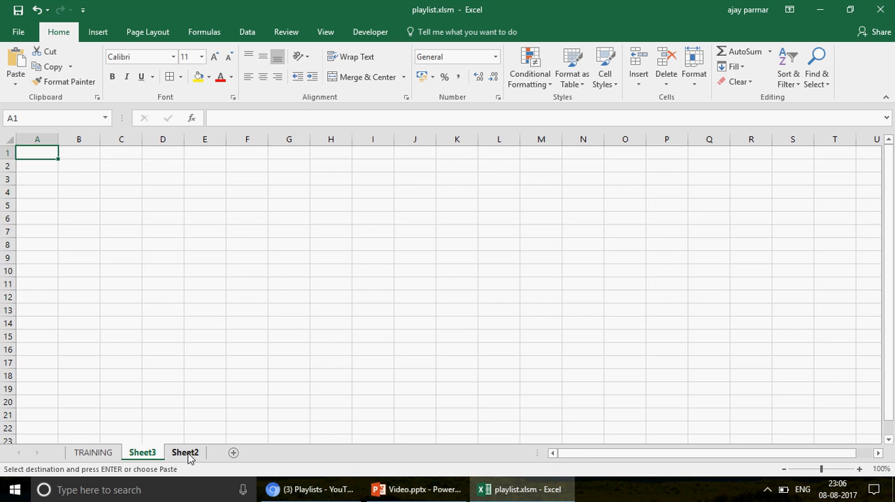
{"action": "left_click", "coordinate": [339, 188]}
{"action": "key", "text": "ctrl+v"}
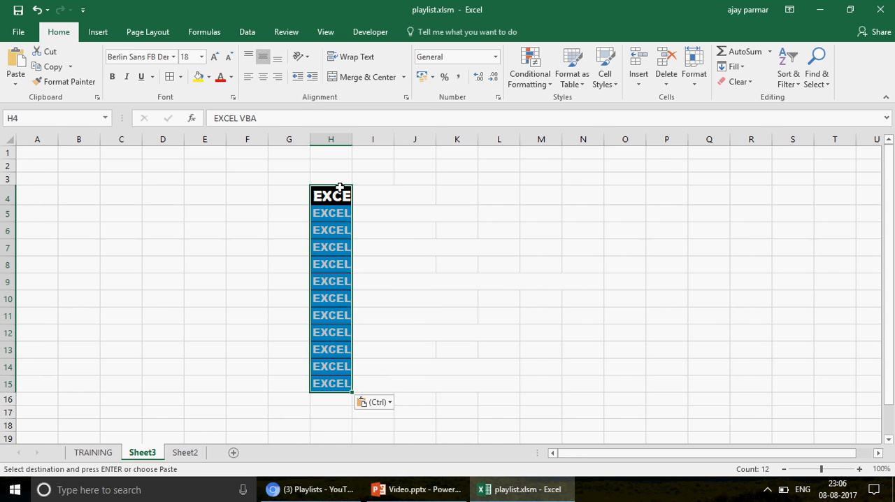
{"action": "left_click_drag", "start_coordinate": [352, 136], "coordinate": [477, 141]}
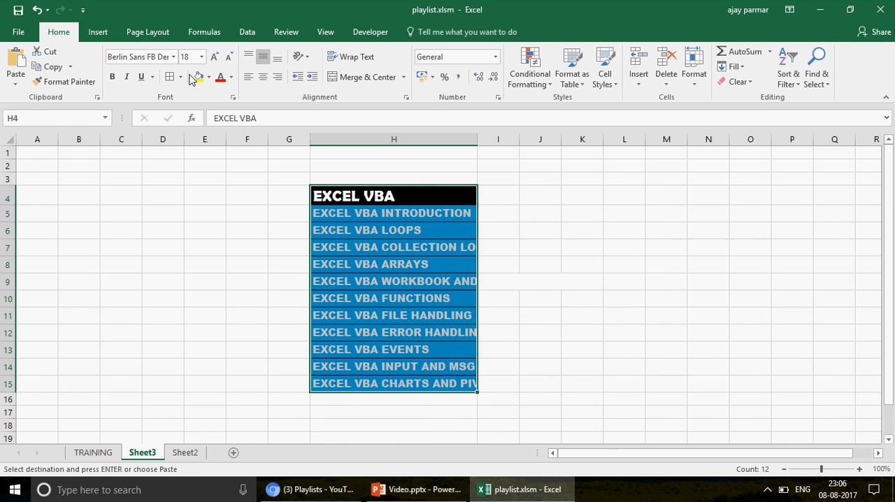
Convert the list in H4:H15 into a table with headers and widen column H further
{"action": "left_click", "coordinate": [409, 203]}
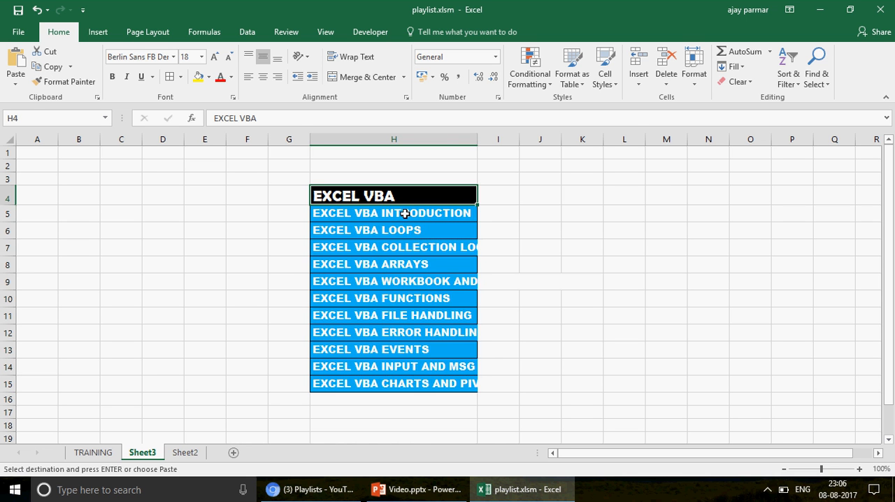
{"action": "key", "text": "ctrl+t"}
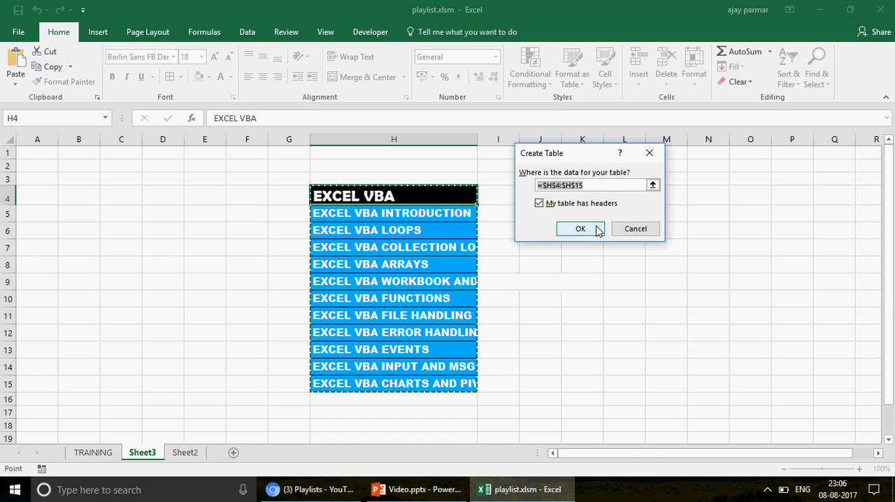
{"action": "left_click", "coordinate": [540, 203]}
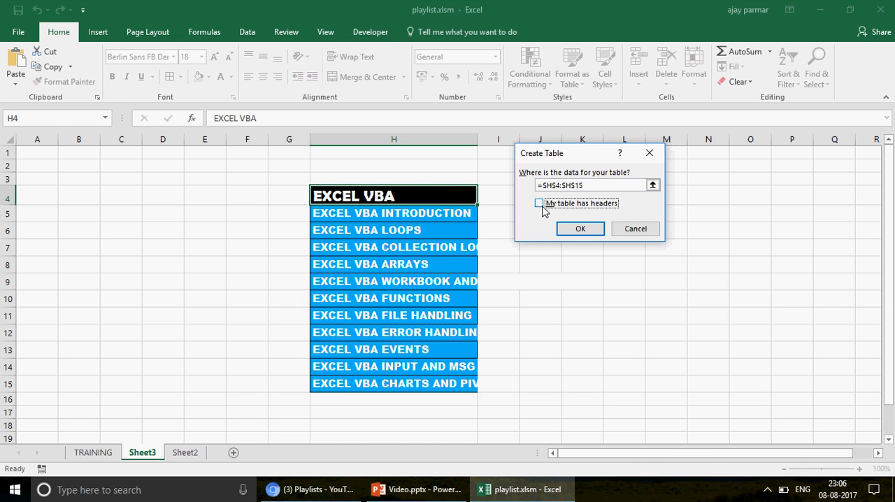
{"action": "left_click", "coordinate": [541, 207]}
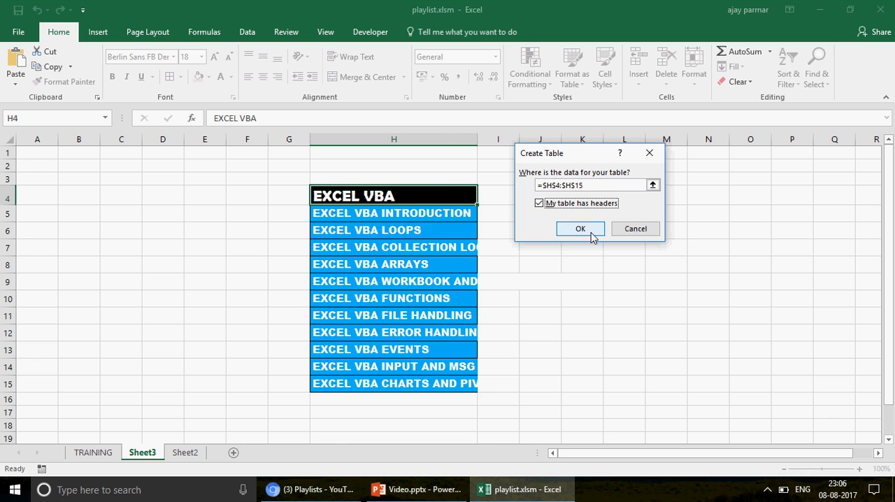
{"action": "left_click", "coordinate": [581, 229]}
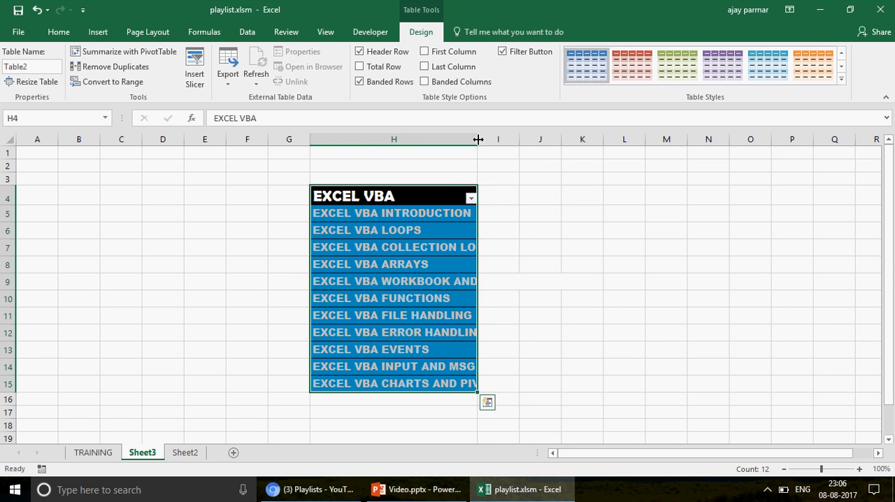
{"action": "left_click_drag", "start_coordinate": [479, 140], "coordinate": [514, 143]}
{"action": "left_click", "coordinate": [434, 260]}
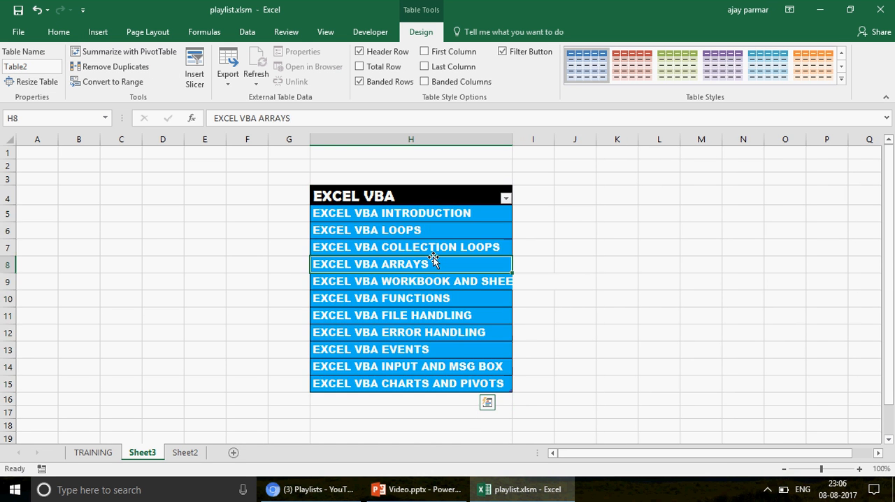
{"action": "left_click", "coordinate": [454, 199]}
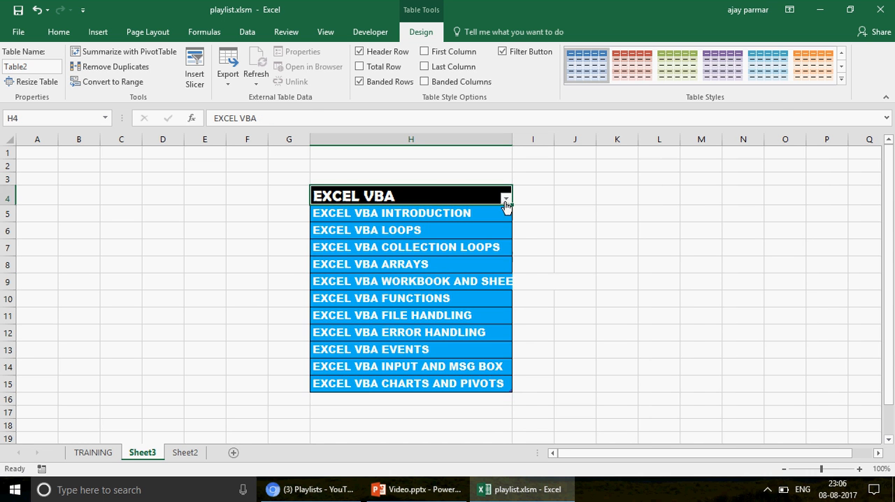
Add the entry HFFD in H16, directly beneath the table's last row
{"action": "left_click", "coordinate": [368, 402]}
{"action": "type", "text": "HF"}
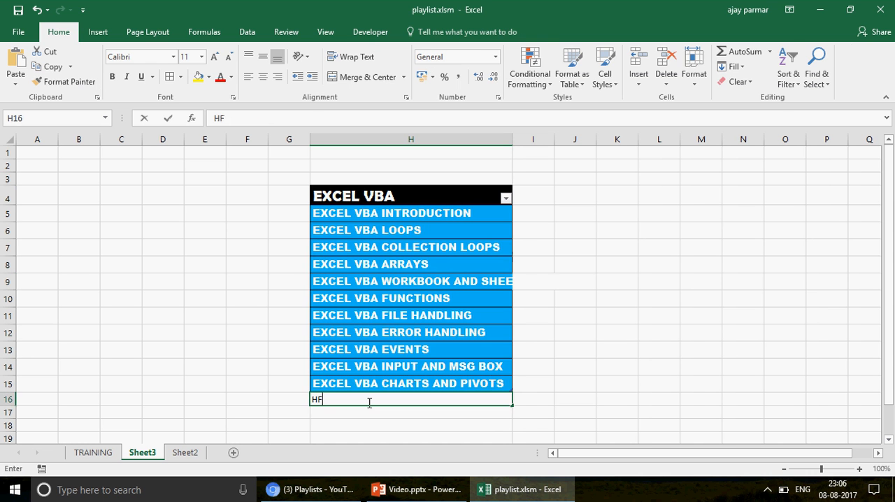
{"action": "type", "text": "FD"}
{"action": "key", "text": "Return"}
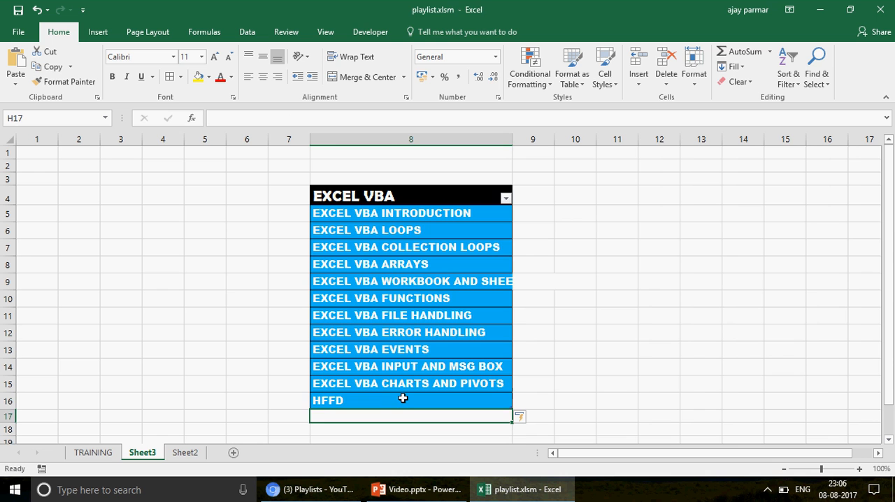
{"action": "left_click", "coordinate": [403, 400]}
{"action": "left_click", "coordinate": [404, 415]}
{"action": "type", "text": "="}
{"action": "key", "text": "Escape"}
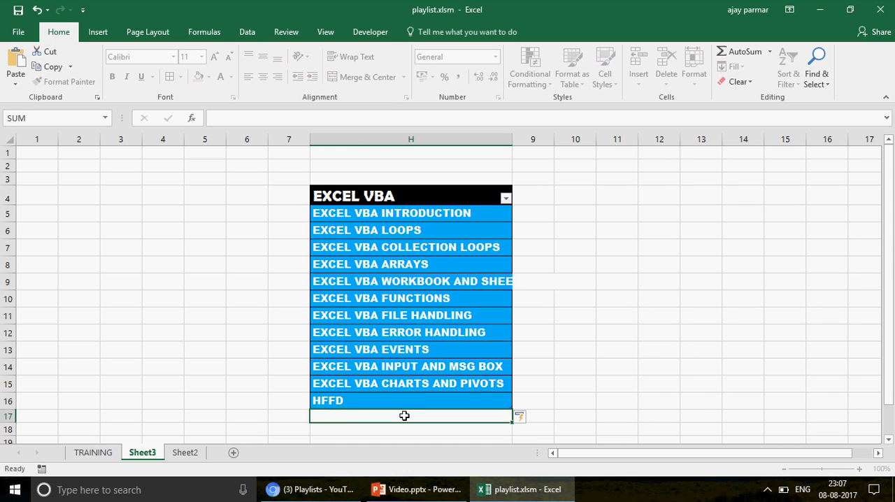
{"action": "key", "text": "Up"}
{"action": "type", "text": "=SU"}
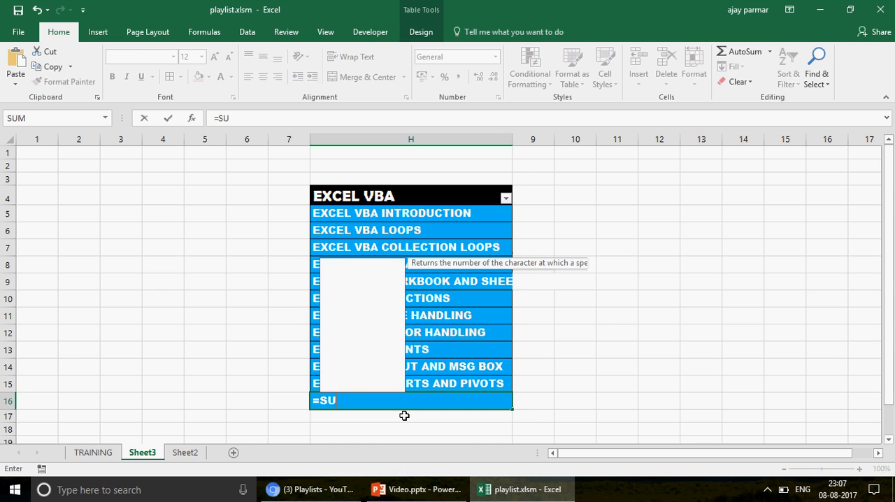
{"action": "type", "text": "M"}
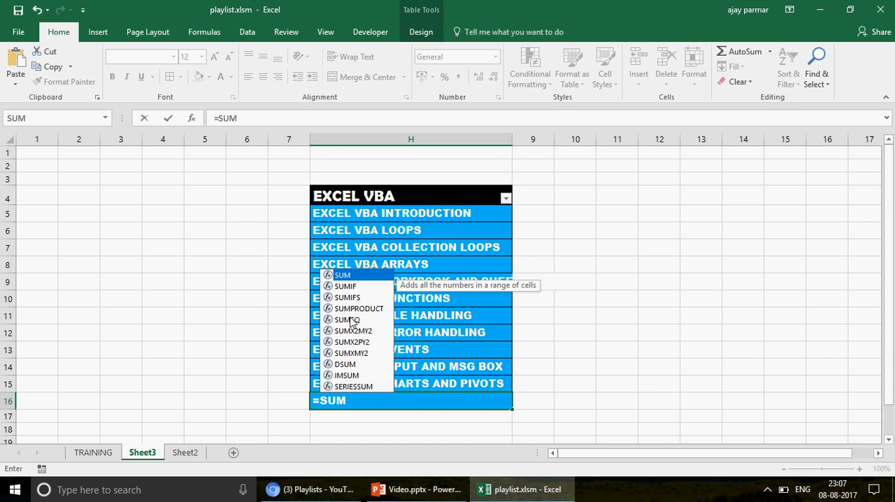
{"action": "key", "text": "Escape"}
{"action": "key", "text": "Escape"}
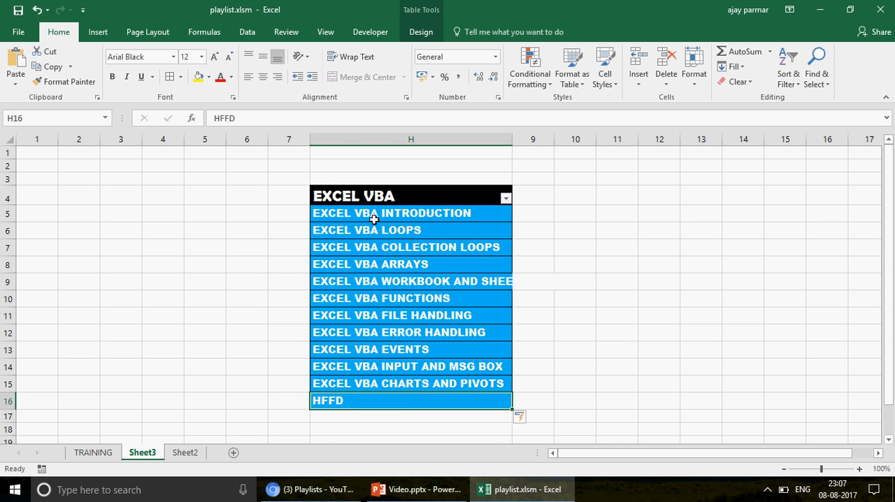
View the design options available for the new table
{"action": "left_click", "coordinate": [373, 219]}
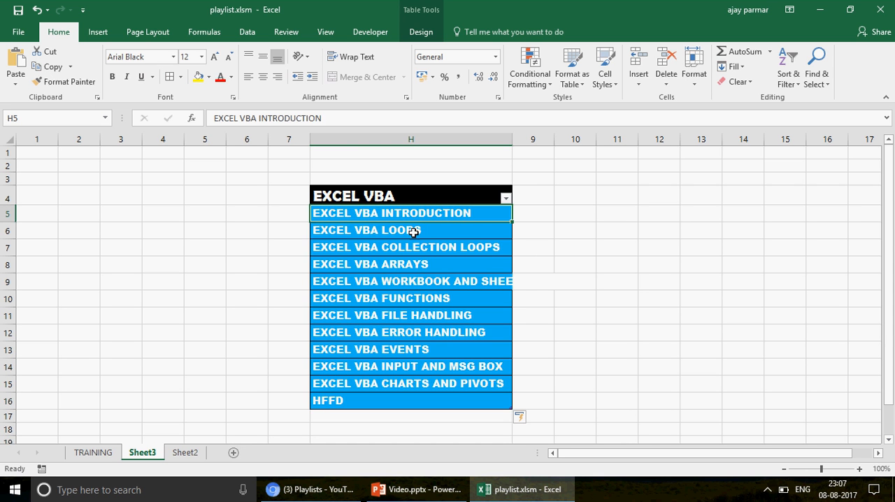
{"action": "key", "text": "Down"}
{"action": "key", "text": "Down"}
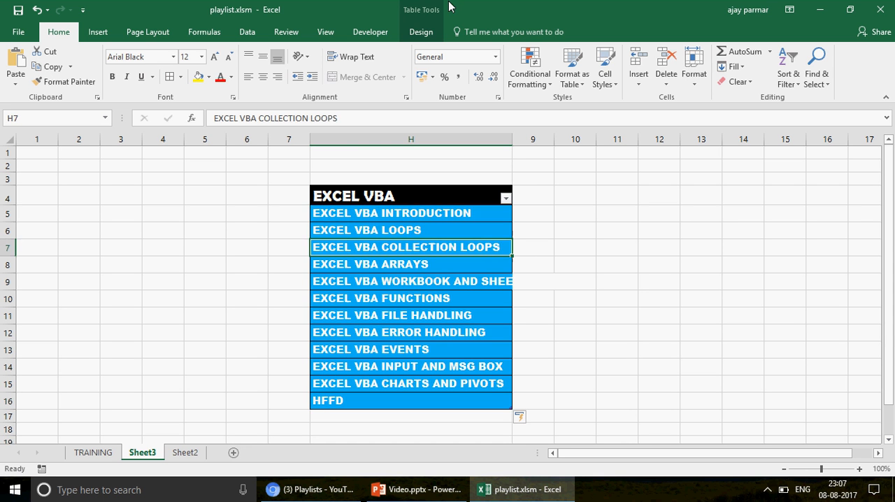
{"action": "left_click", "coordinate": [421, 32]}
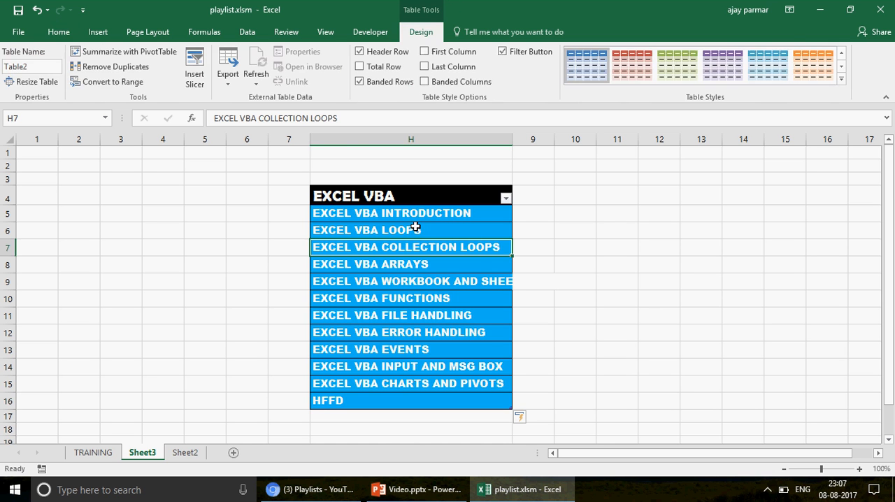
Try a VLOOKUP formula in K5 that takes table cell H5 as its lookup value
{"action": "left_click", "coordinate": [602, 210]}
{"action": "type", "text": "=V"}
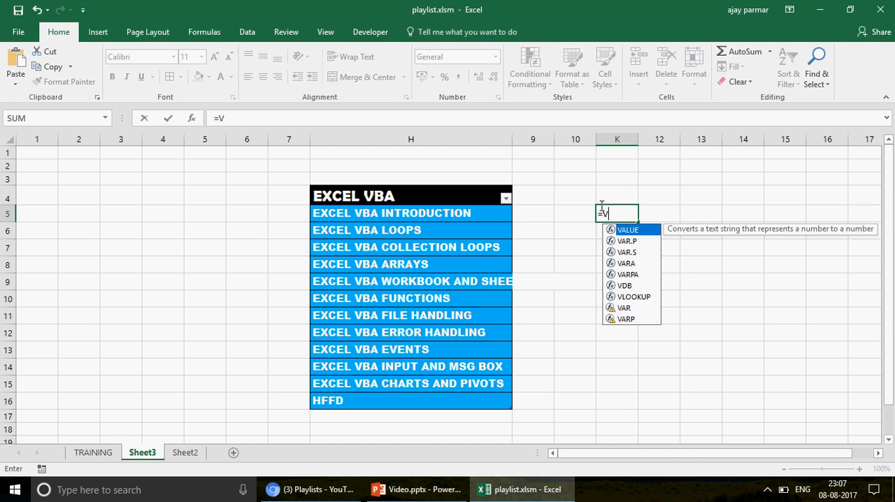
{"action": "type", "text": "LOOKUP("}
{"action": "key", "text": "Left"}
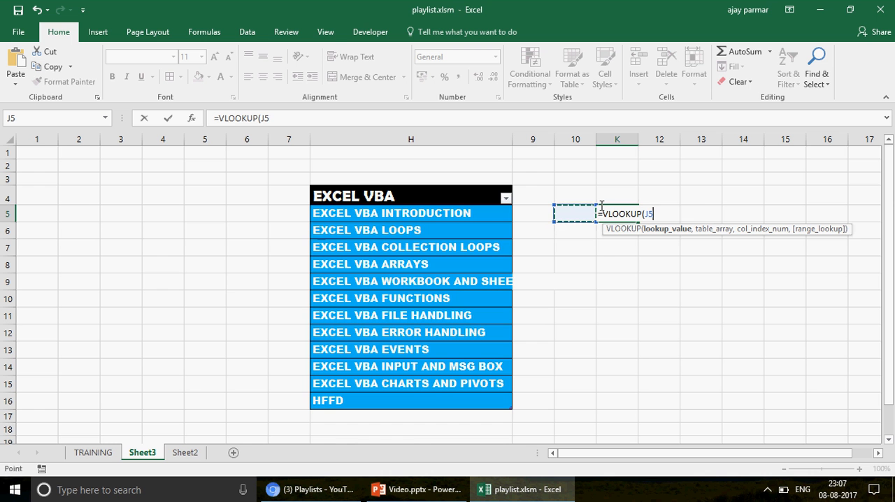
{"action": "key", "text": "Left"}
{"action": "key", "text": "Left"}
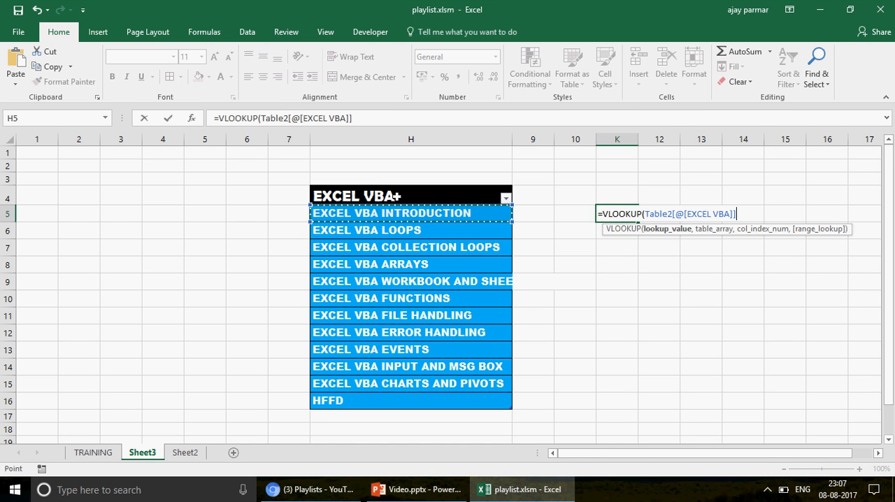
{"action": "key", "text": "Escape"}
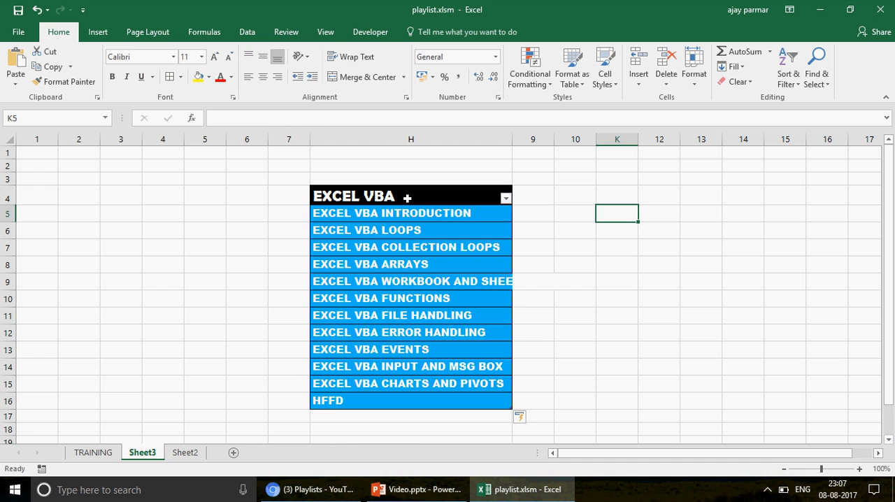
Fit column H to its contents and review the EXCEL VBA header's filter options without applying any
{"action": "double_click", "coordinate": [515, 143]}
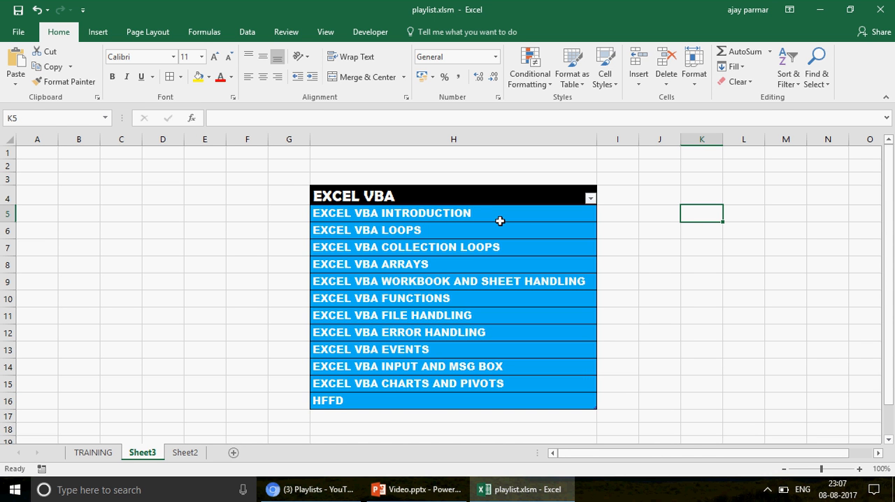
{"action": "left_click", "coordinate": [477, 192]}
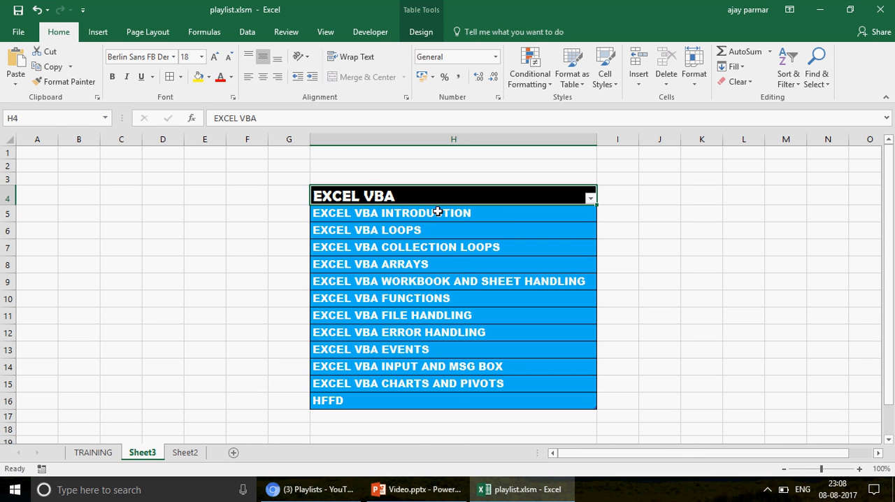
{"action": "left_click", "coordinate": [591, 199]}
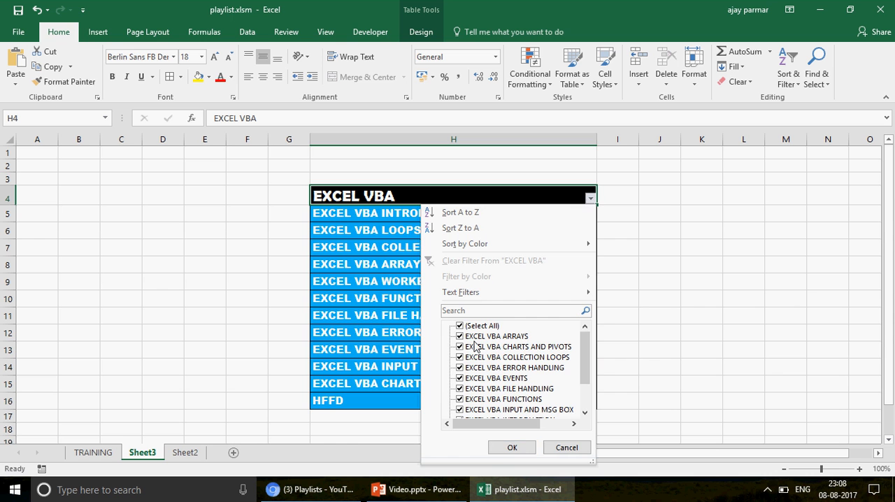
{"action": "left_click", "coordinate": [566, 448]}
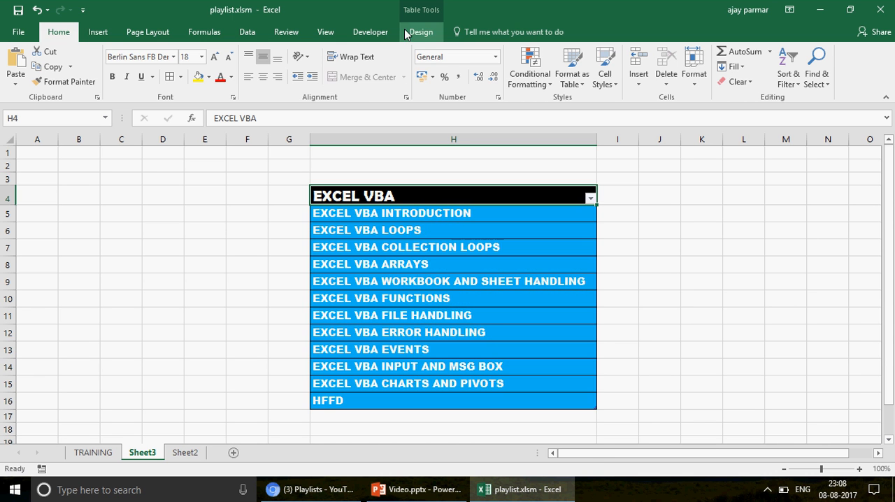
Apply a different style from the Light group of table styles to the EXCEL VBA table
{"action": "left_click", "coordinate": [419, 32]}
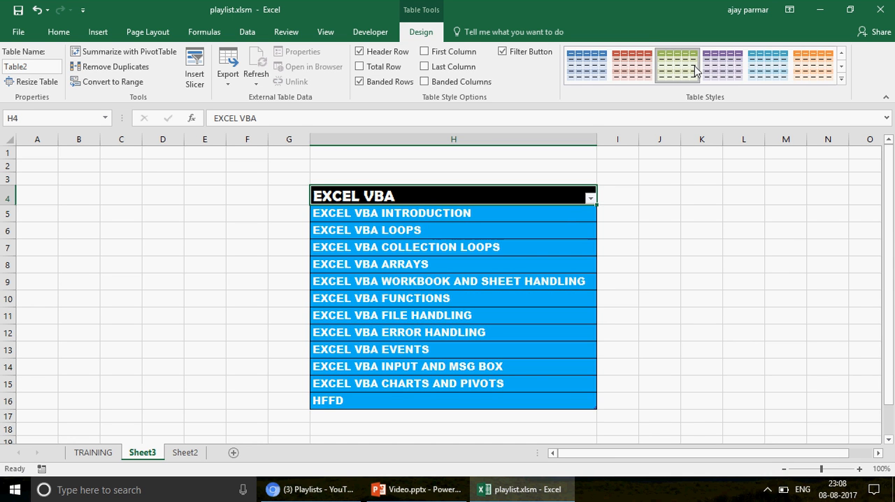
{"action": "left_click", "coordinate": [516, 257]}
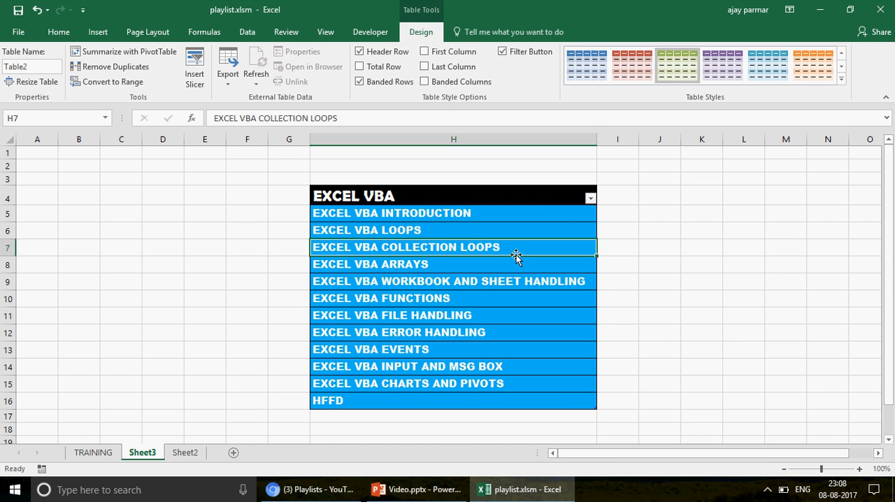
{"action": "left_click", "coordinate": [842, 79]}
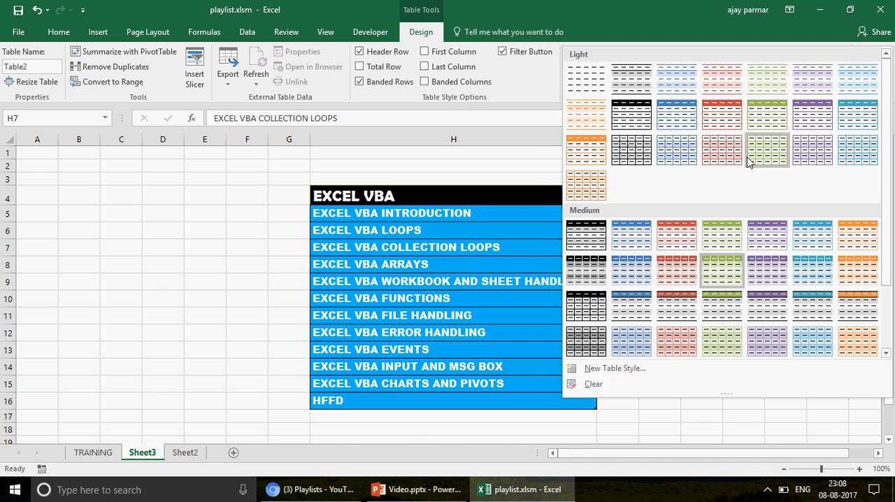
{"action": "left_click", "coordinate": [730, 155]}
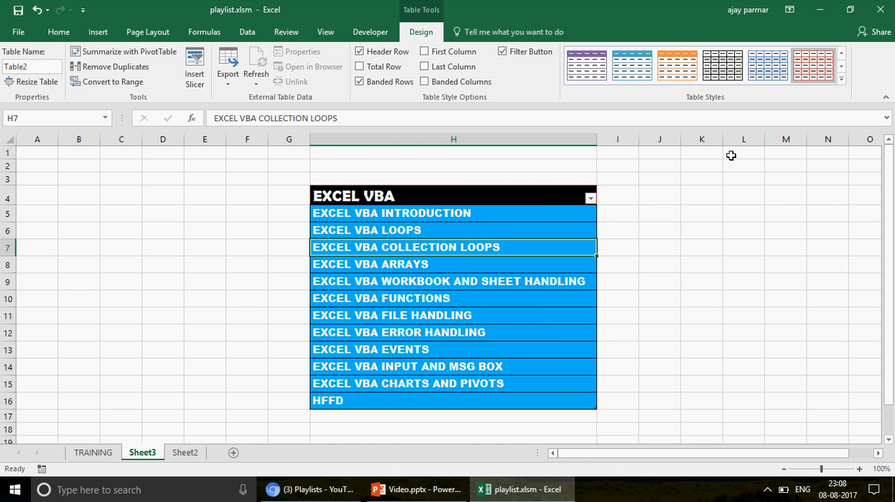
{"action": "left_click", "coordinate": [531, 193]}
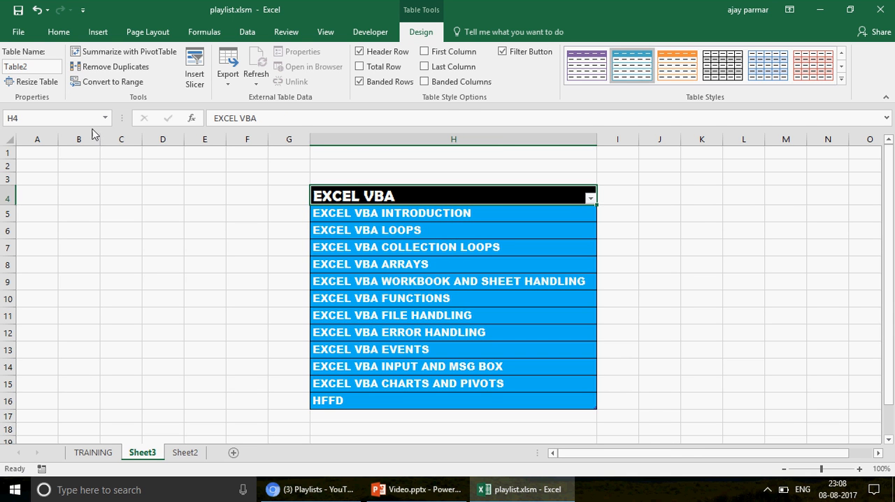
{"action": "left_click", "coordinate": [432, 220]}
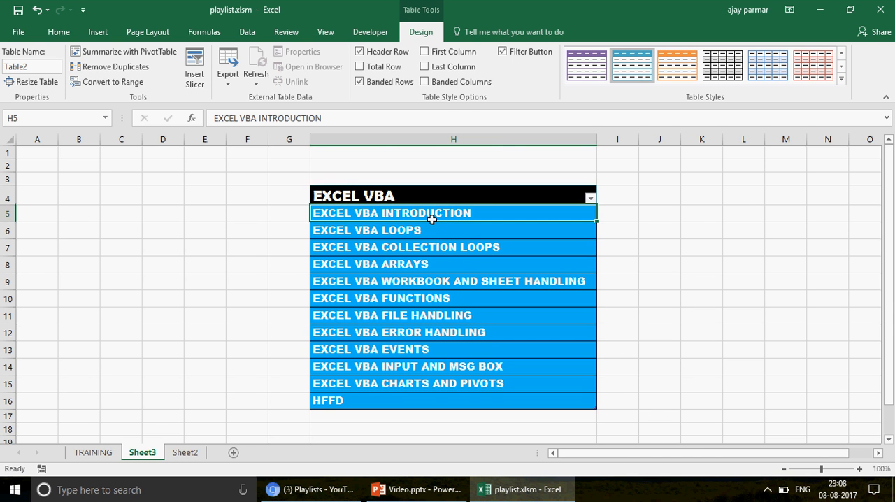
Describe CTRL+T in B2 of Sheet2 as TO CONVERT SIMPLE TABLE INTO EXCEL TABLE and fit column B to its contents
{"action": "left_click", "coordinate": [95, 455]}
{"action": "left_click", "coordinate": [186, 454]}
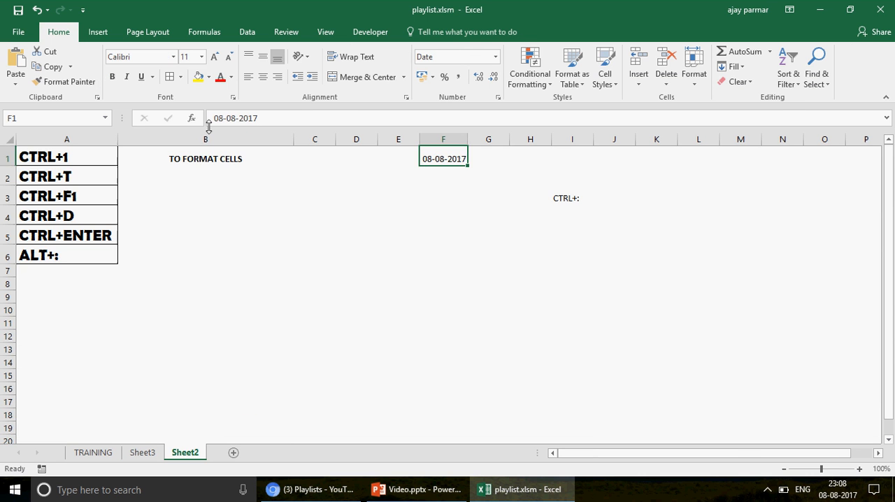
{"action": "left_click", "coordinate": [174, 180]}
{"action": "type", "text": "T"}
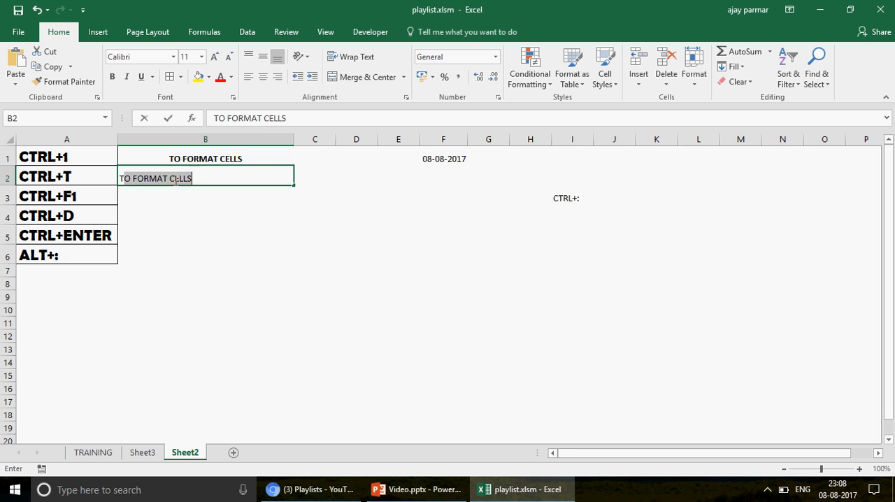
{"action": "type", "text": "O CONVE"}
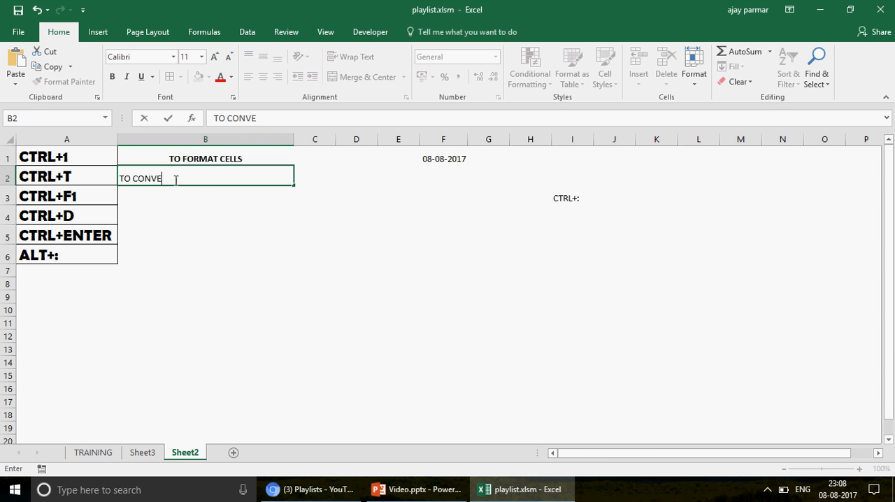
{"action": "type", "text": "RT SIMPLE"}
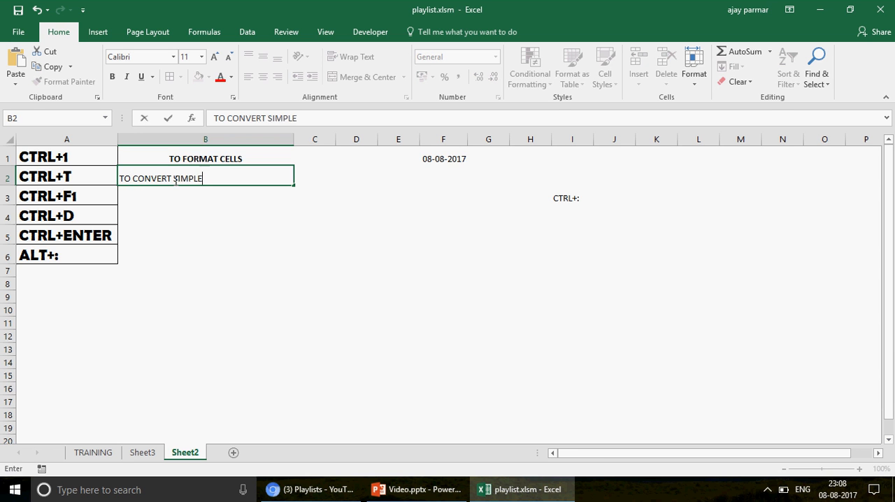
{"action": "type", "text": " TABLE INTO EXCEL T"}
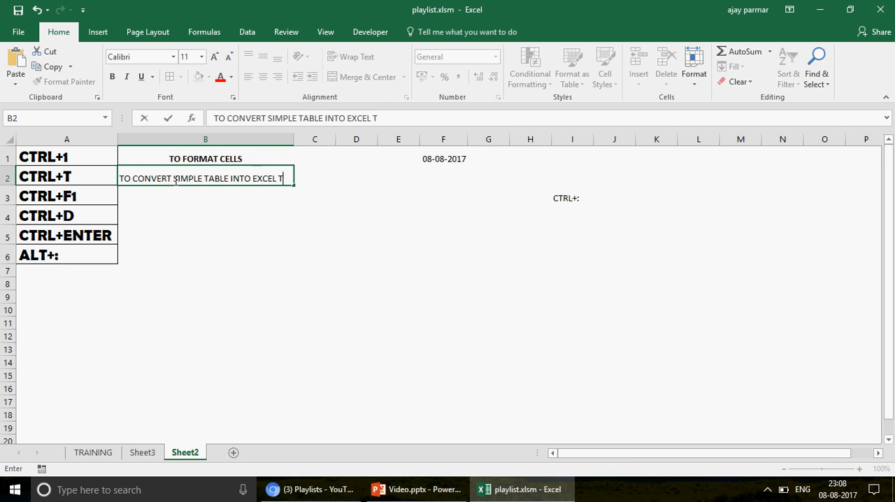
{"action": "type", "text": "ABLE"}
{"action": "key", "text": "Return"}
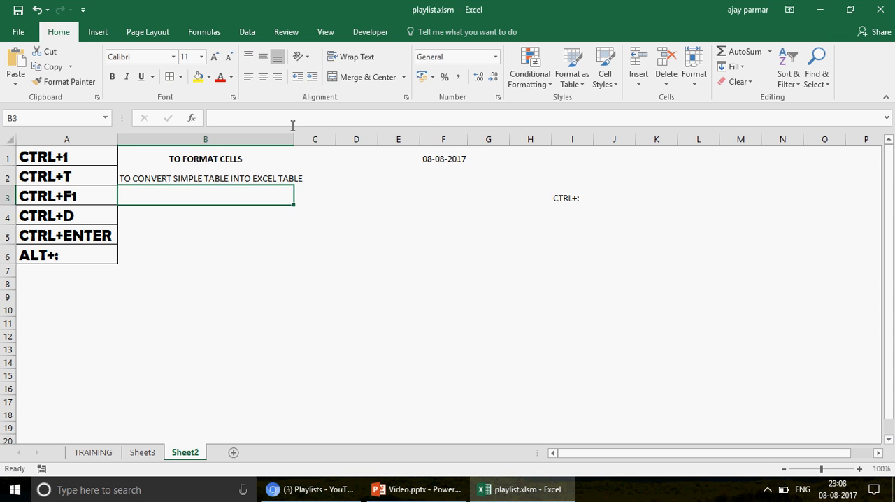
{"action": "double_click", "coordinate": [294, 137]}
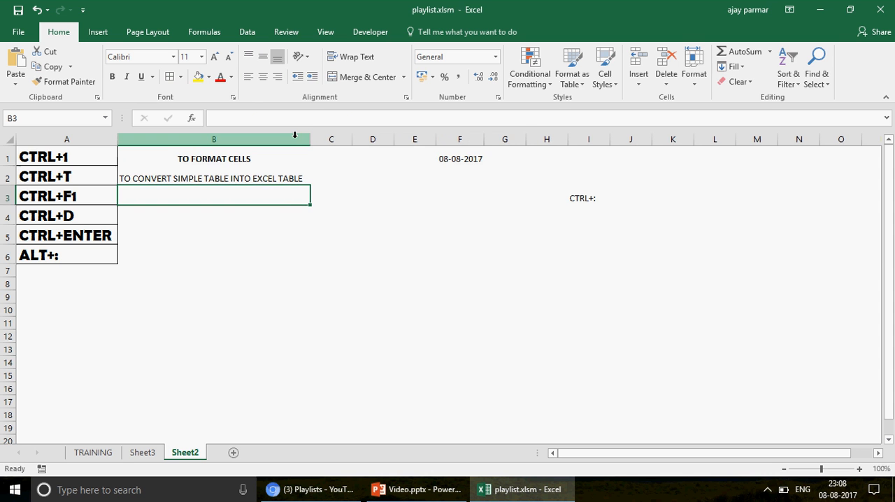
{"action": "left_click", "coordinate": [509, 263]}
{"action": "left_click_drag", "start_coordinate": [505, 254], "coordinate": [603, 343]}
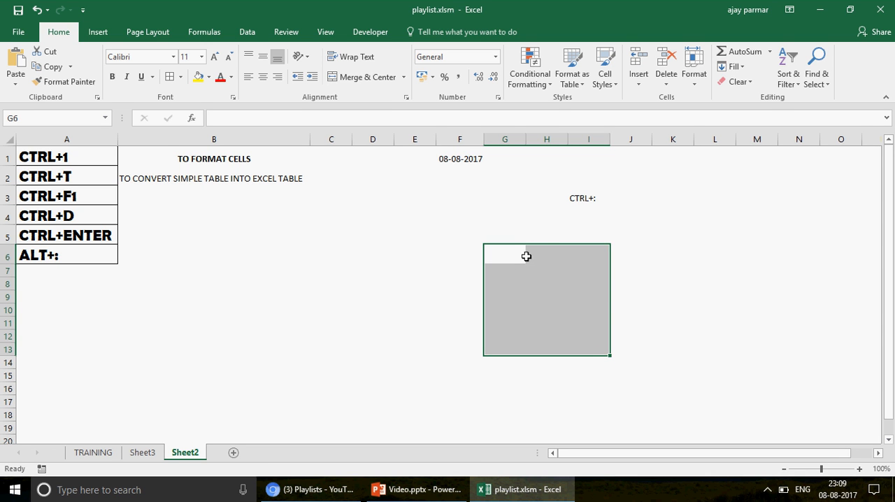
On Sheet3, extend the table by one column by entering LL in I5 and fit column I to its contents
{"action": "left_click", "coordinate": [141, 453]}
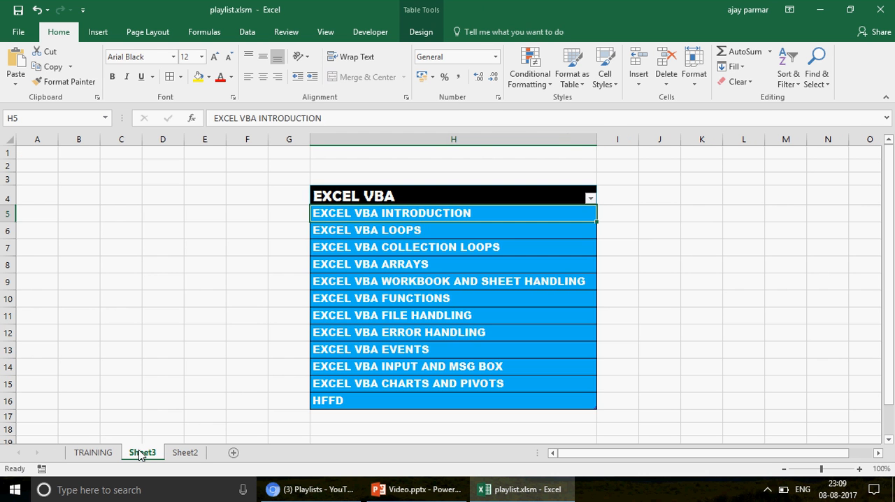
{"action": "left_click", "coordinate": [385, 197]}
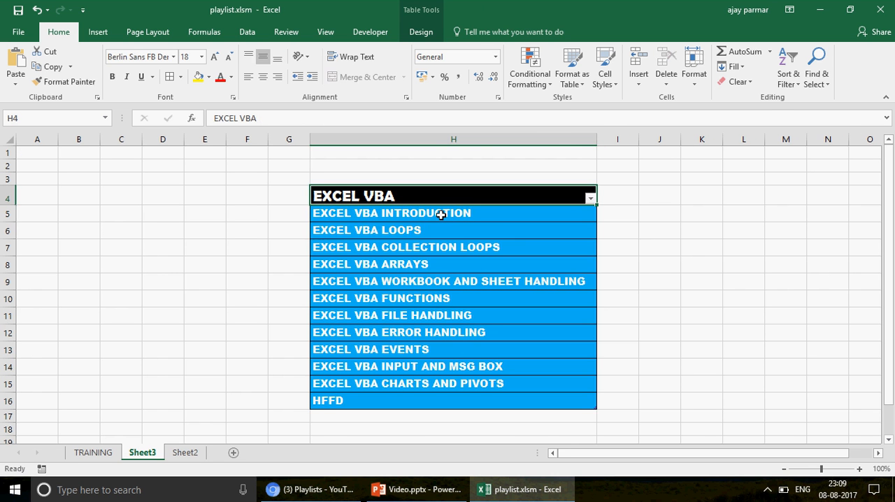
{"action": "left_click", "coordinate": [85, 201]}
{"action": "left_click", "coordinate": [668, 215]}
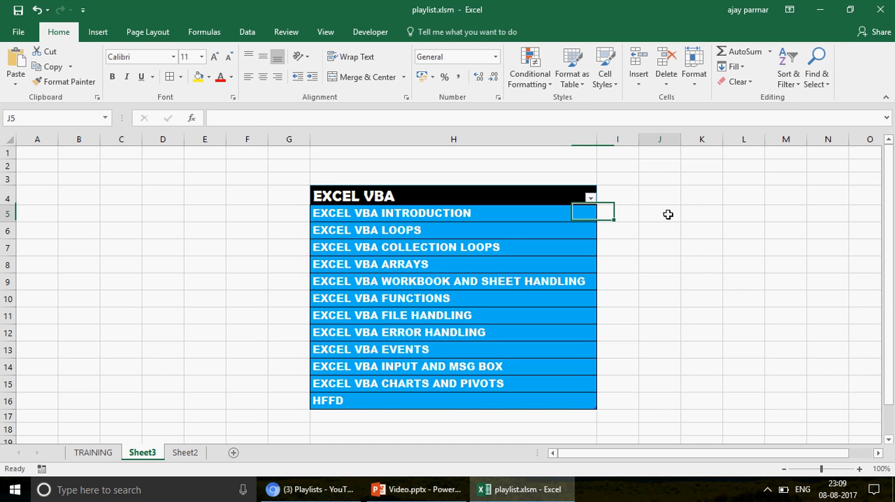
{"action": "left_click", "coordinate": [451, 215]}
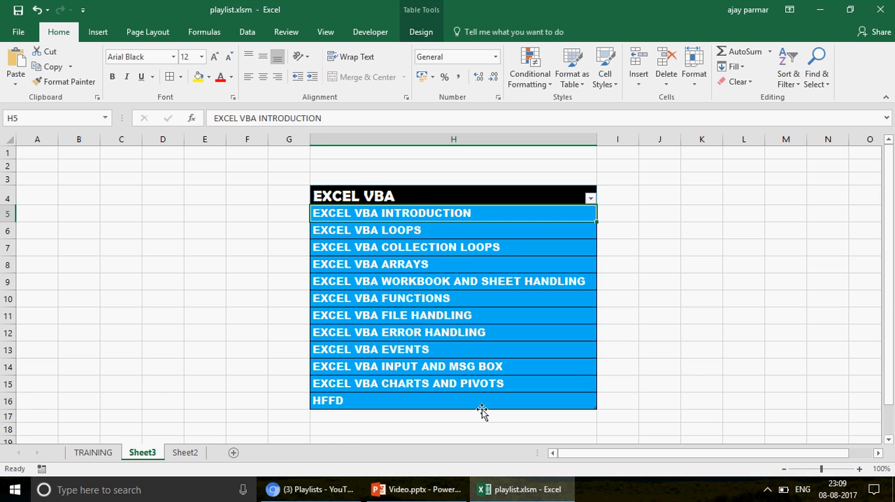
{"action": "left_click", "coordinate": [618, 211]}
{"action": "type", "text": "LL"}
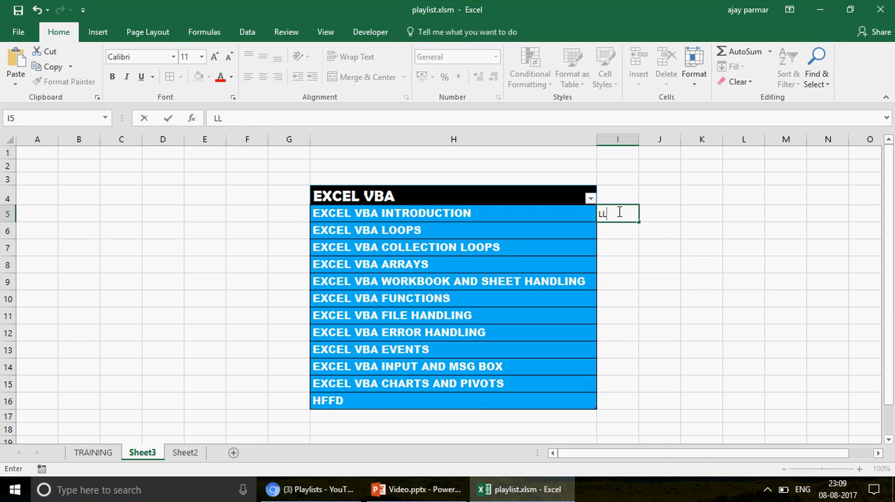
{"action": "key", "text": "Return"}
{"action": "left_click_drag", "start_coordinate": [643, 141], "coordinate": [643, 141]}
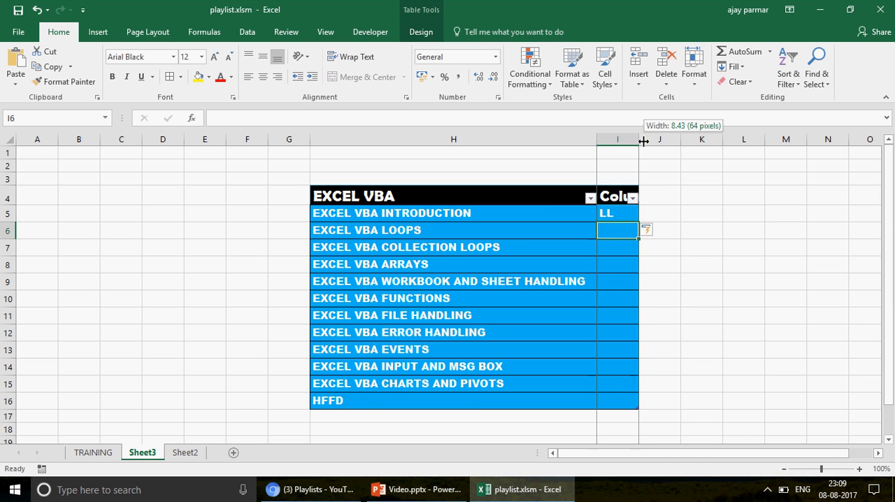
{"action": "double_click", "coordinate": [643, 142]}
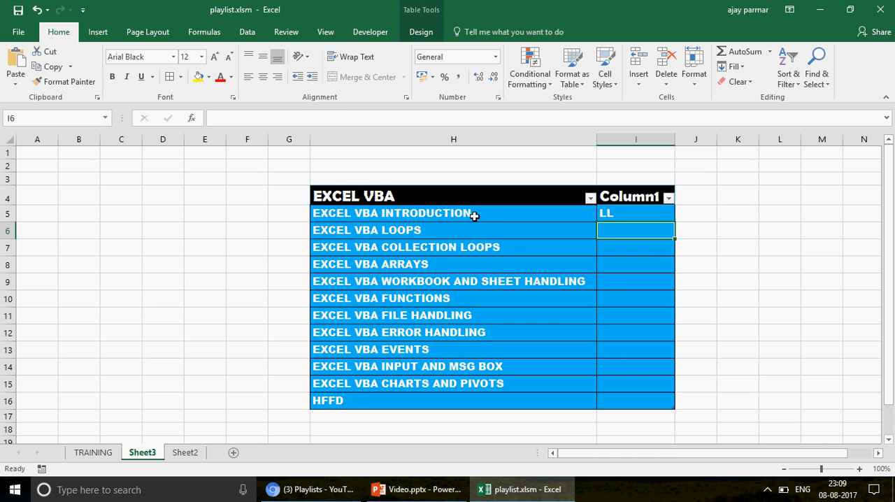
Describe CTRL+F1 in B3 of Sheet2 as TO HIDE /UNHIDE RIBBON
{"action": "left_click", "coordinate": [93, 452]}
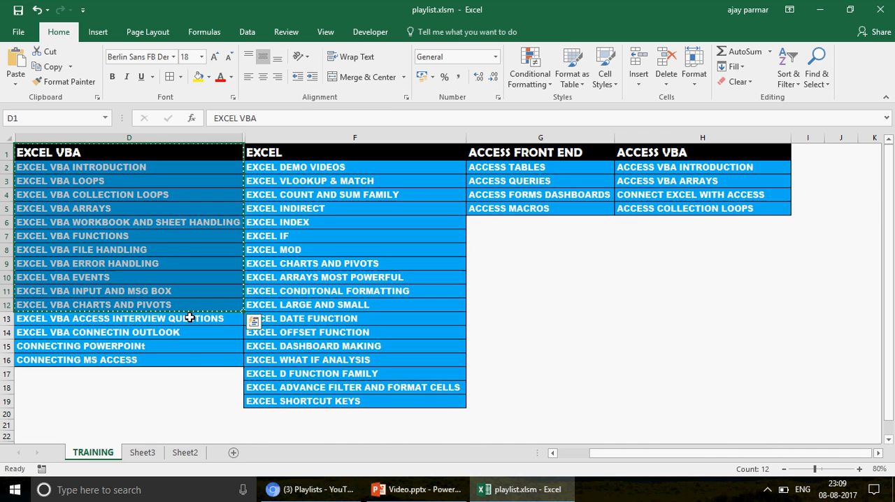
{"action": "left_click", "coordinate": [185, 453]}
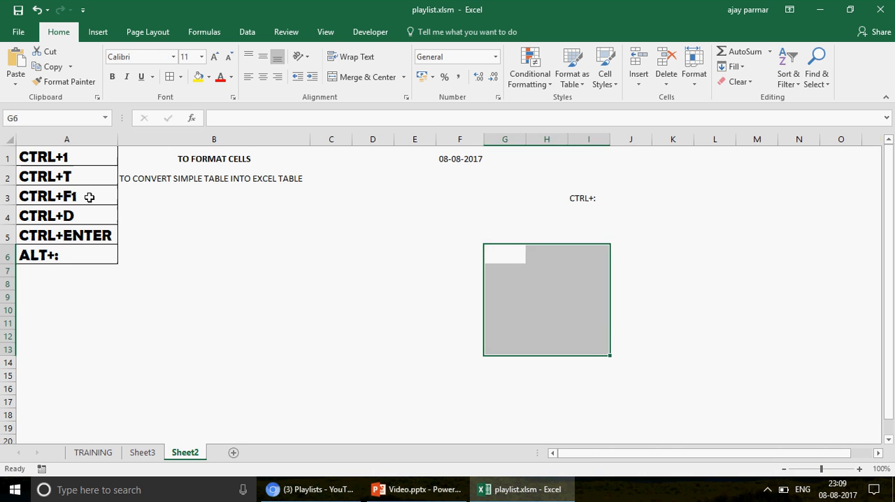
{"action": "left_click", "coordinate": [76, 196]}
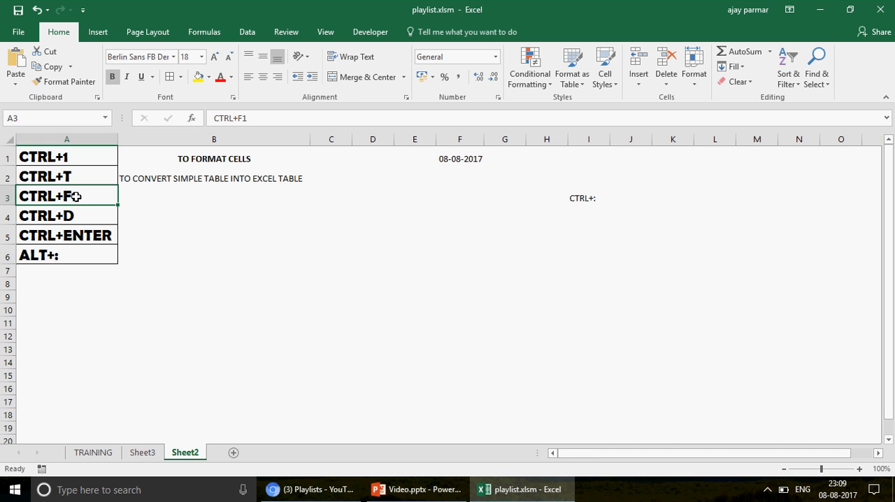
{"action": "left_click", "coordinate": [158, 197]}
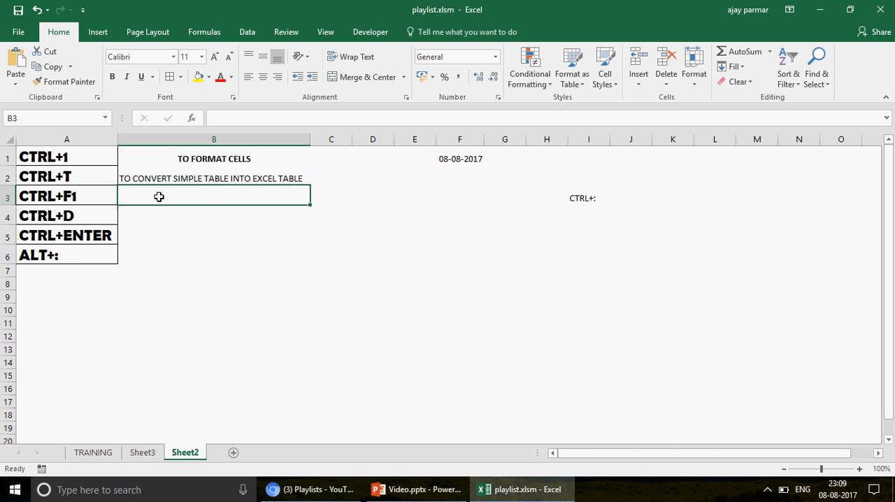
{"action": "type", "text": "TO "}
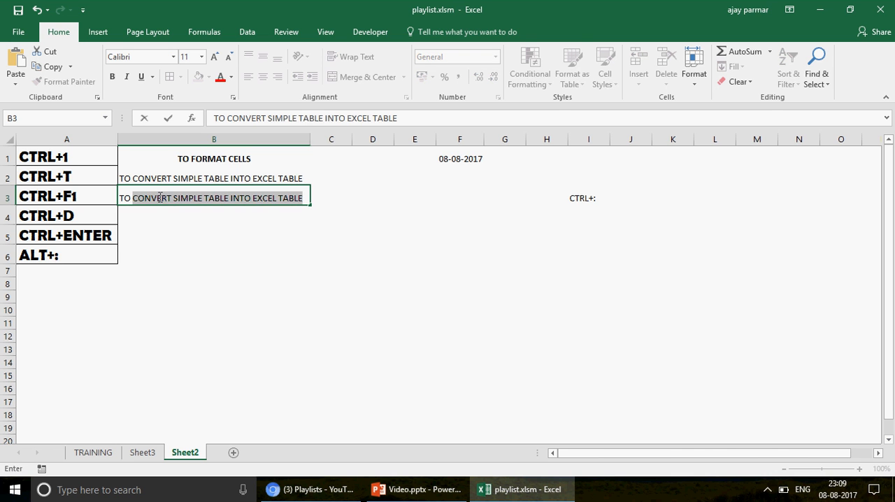
{"action": "type", "text": "HIDE"}
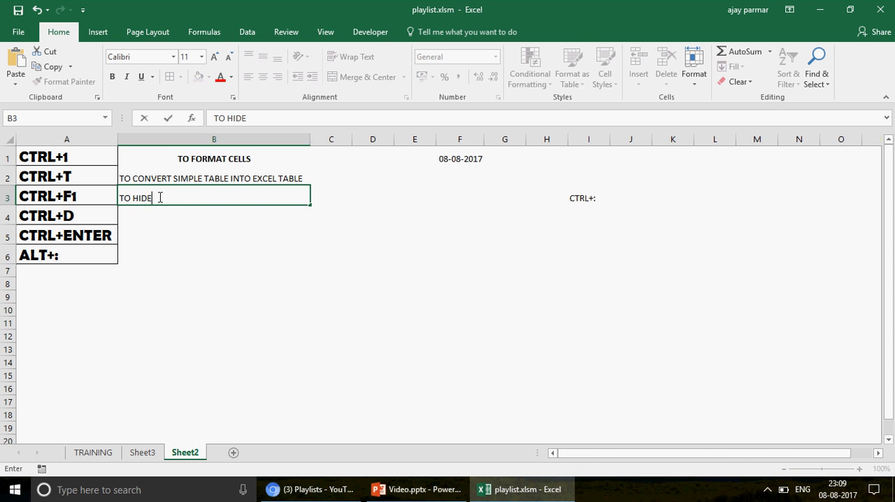
{"action": "type", "text": " /UN HI"}
{"action": "key", "text": "BackSpace"}
{"action": "key", "text": "BackSpace"}
{"action": "key", "text": "BackSpace"}
{"action": "type", "text": "HIDE RIBBO"}
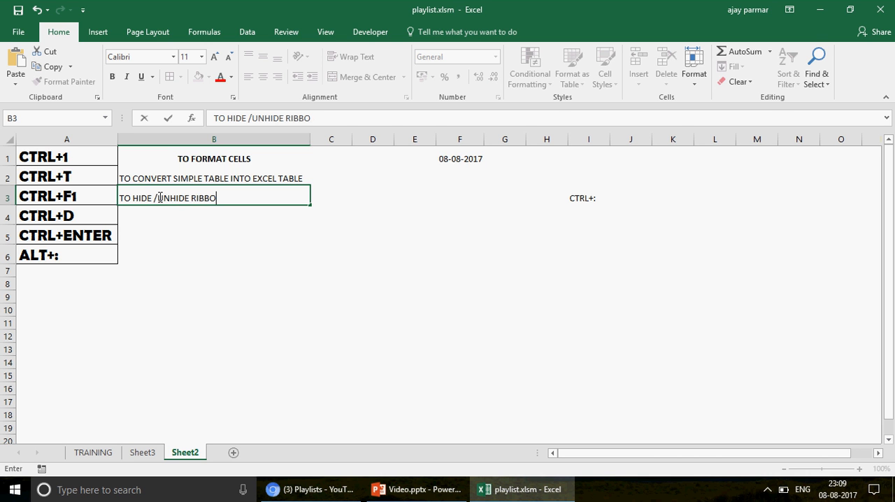
{"action": "type", "text": "N"}
{"action": "key", "text": "Return"}
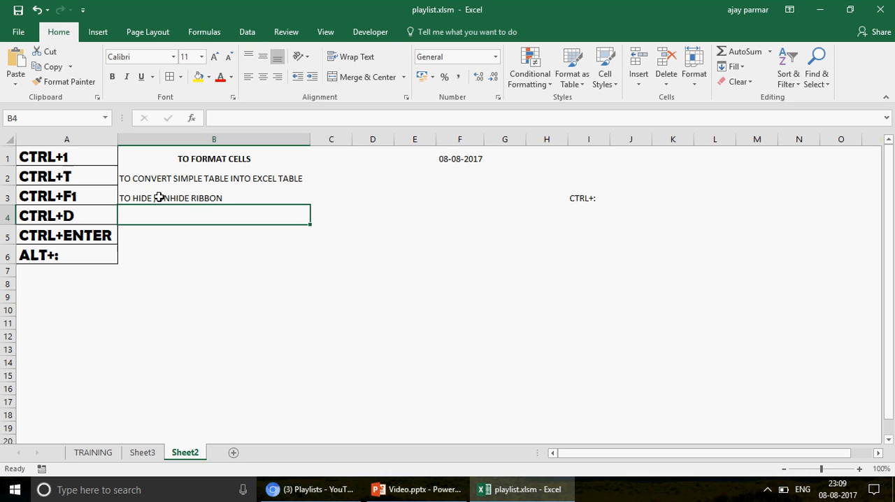
Hide and restore the ribbon, then repeat this and leave the full ribbon showing the Formulas commands
{"action": "key", "text": "ctrl+F1"}
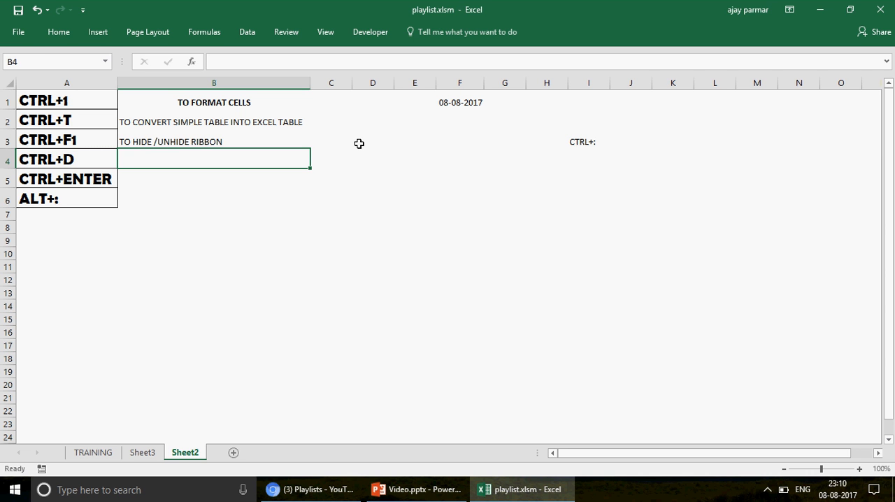
{"action": "key", "text": "ctrl+F1"}
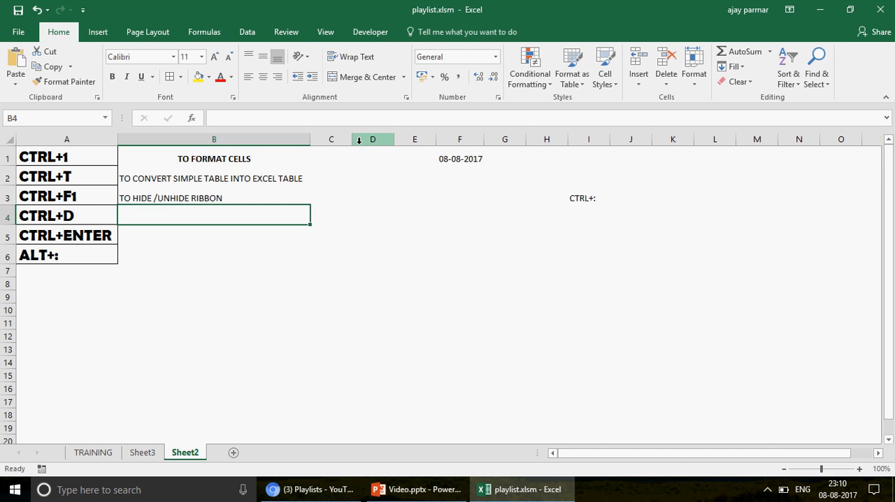
{"action": "left_click", "coordinate": [86, 198]}
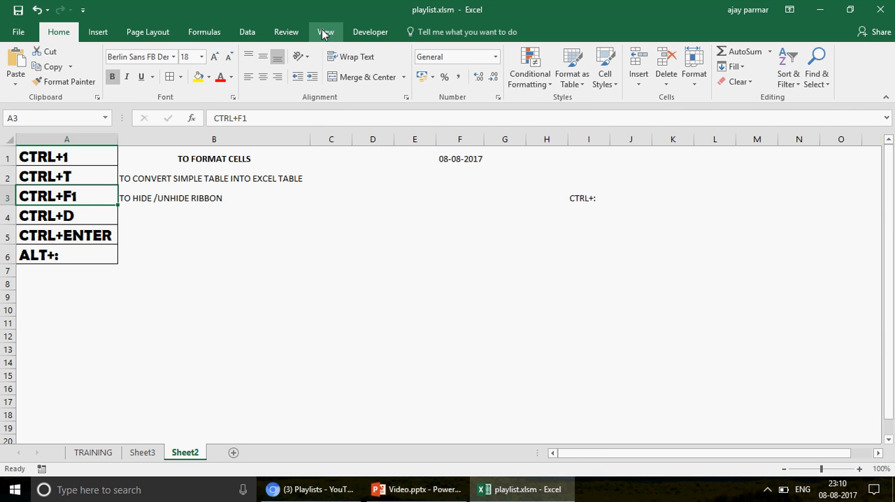
{"action": "left_click", "coordinate": [206, 33]}
{"action": "key", "text": "ctrl+F1"}
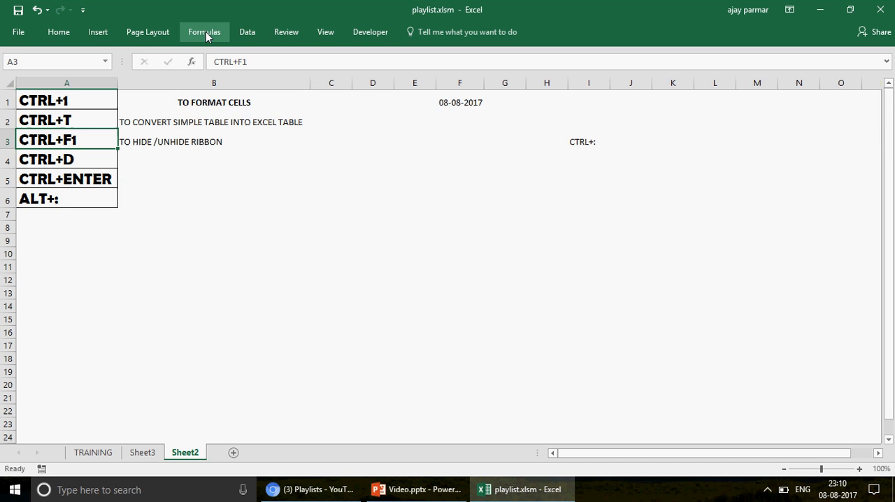
{"action": "left_click", "coordinate": [206, 33]}
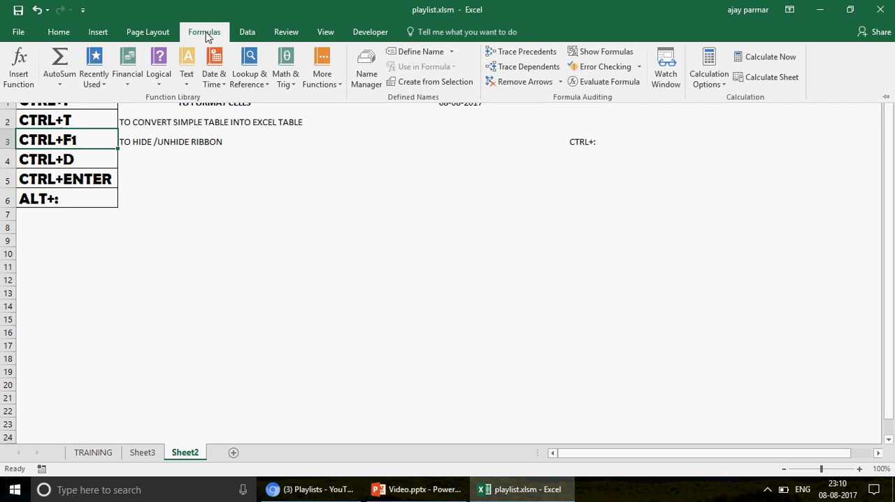
{"action": "key", "text": "ctrl+F1"}
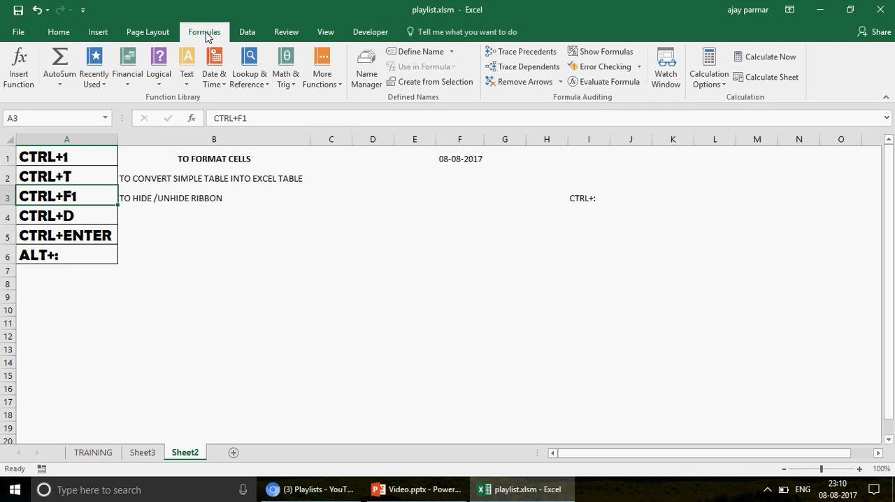
Show the Review commands in the ribbon, and hide and restore the ribbon once more
{"action": "left_click", "coordinate": [286, 33]}
{"action": "key", "text": "ctrl+F1"}
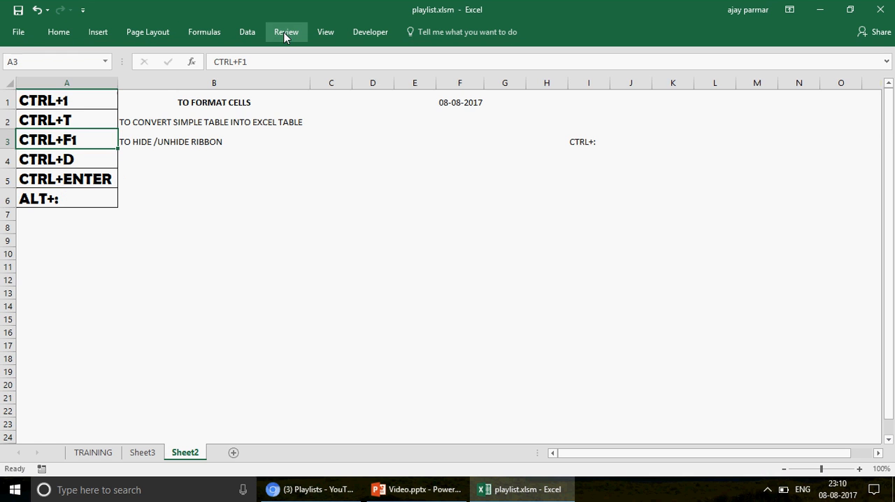
{"action": "key", "text": "ctrl+F1"}
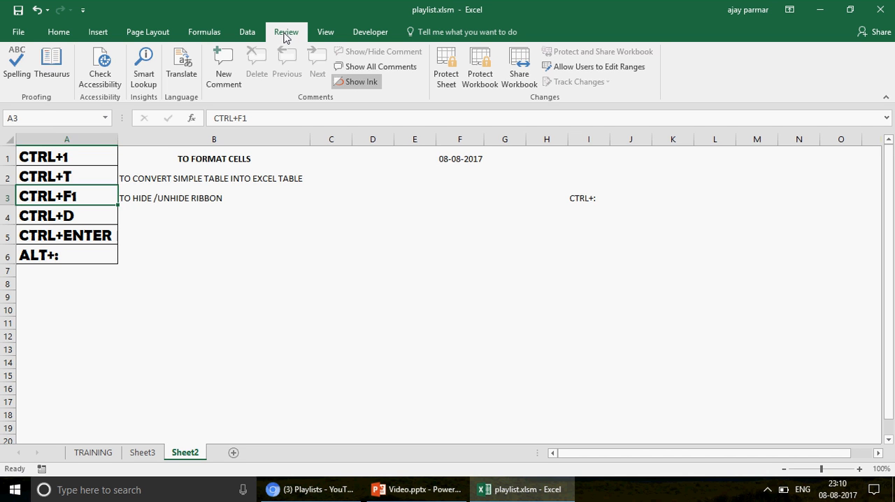
{"action": "left_click", "coordinate": [205, 198]}
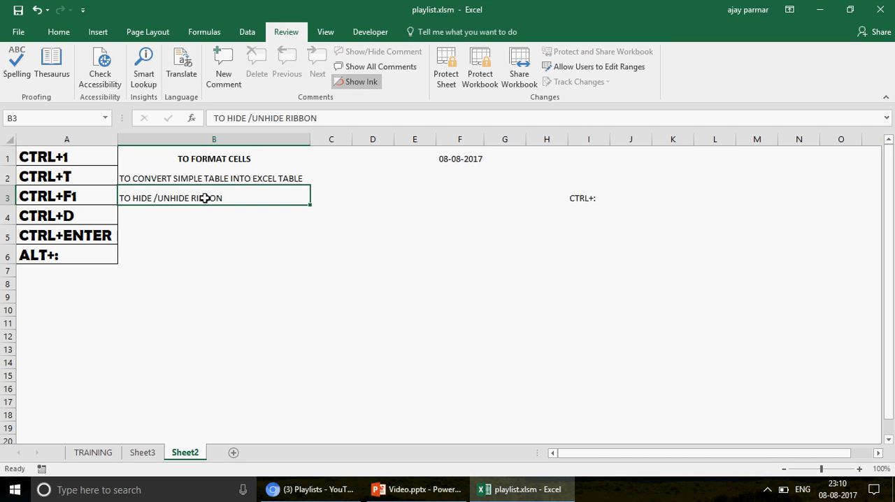
Copy the formatting of A1 to cells B1 through B6 with Format Painter and fit column B to its contents
{"action": "left_click", "coordinate": [89, 154]}
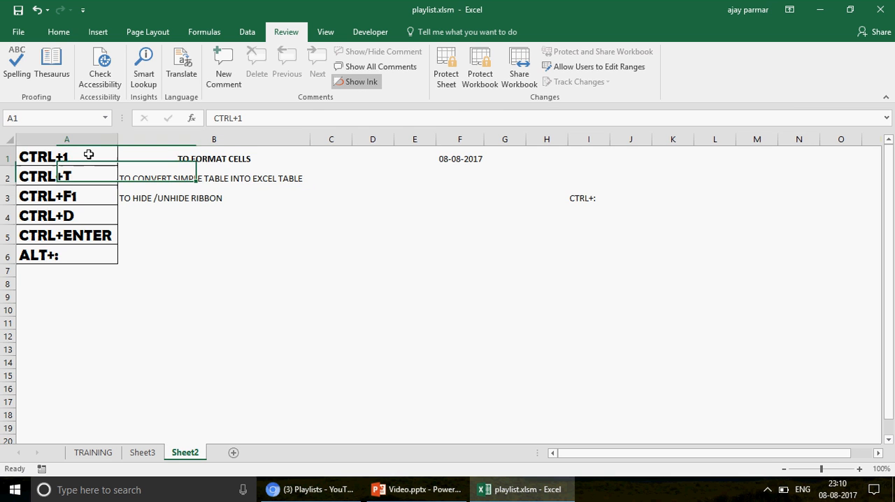
{"action": "left_click", "coordinate": [56, 32]}
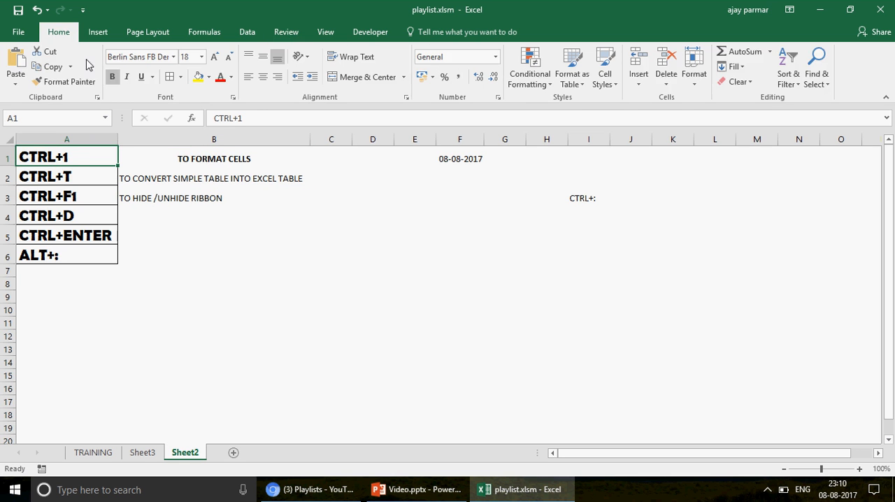
{"action": "left_click", "coordinate": [63, 81]}
{"action": "left_click", "coordinate": [222, 156]}
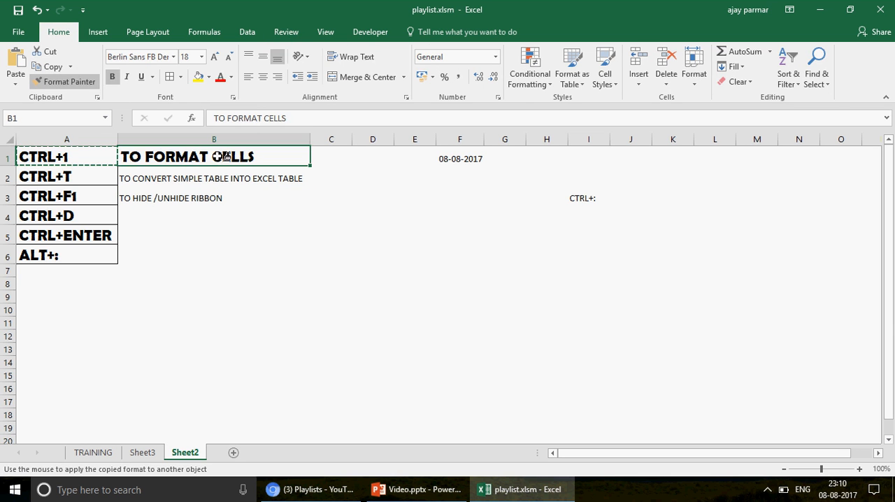
{"action": "left_click", "coordinate": [210, 177]}
{"action": "left_click", "coordinate": [214, 197]}
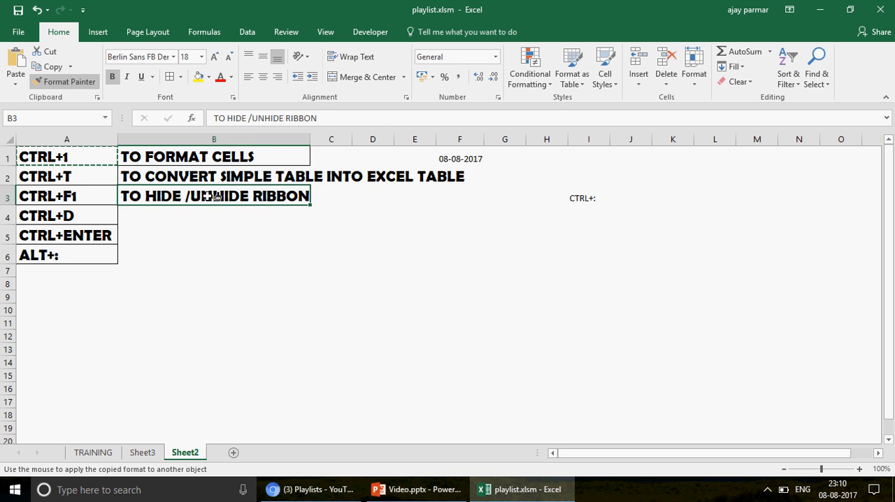
{"action": "left_click", "coordinate": [186, 221]}
{"action": "left_click", "coordinate": [175, 236]}
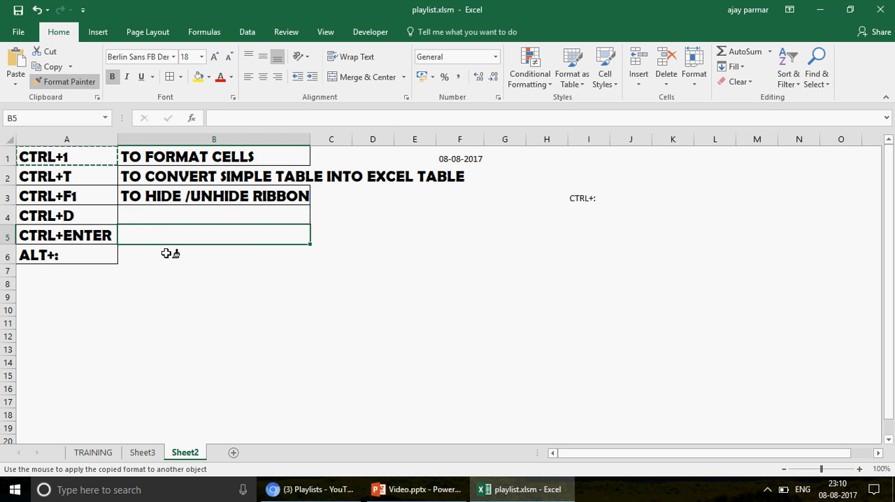
{"action": "left_click", "coordinate": [167, 253]}
{"action": "left_click_drag", "start_coordinate": [311, 138], "coordinate": [311, 138]}
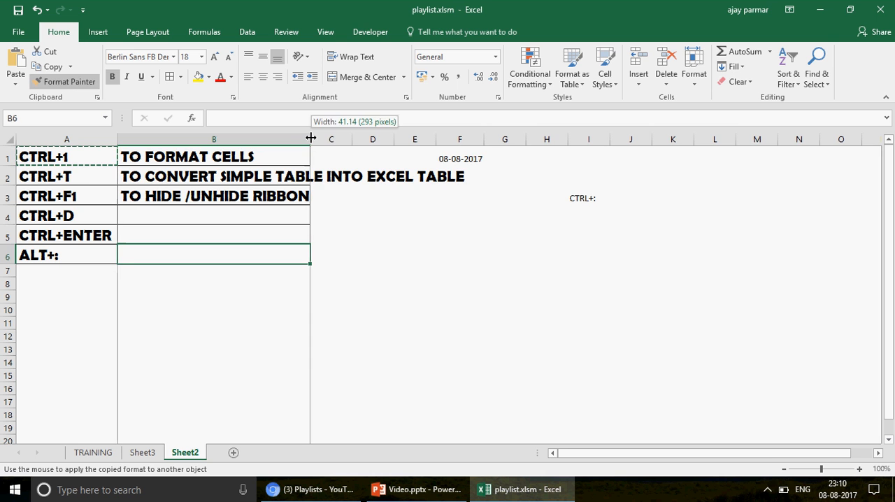
{"action": "double_click", "coordinate": [311, 138]}
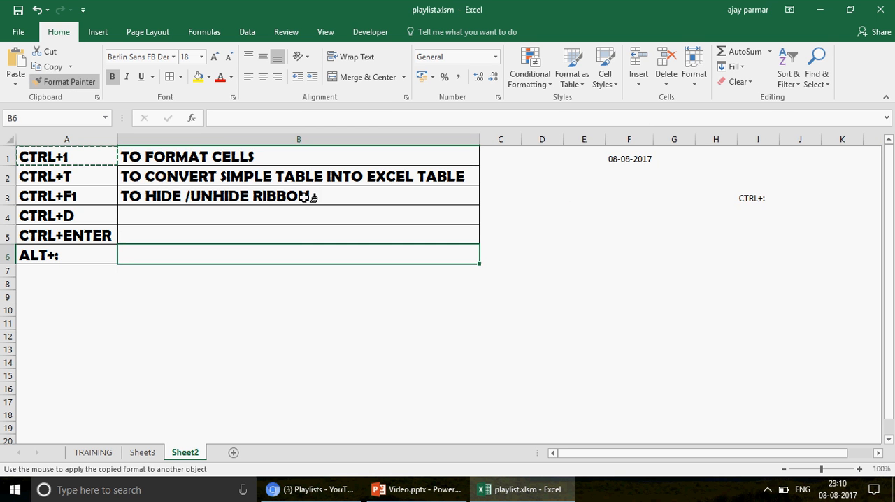
{"action": "key", "text": "Escape"}
Enter 22 in F6 and fill it down through F12
{"action": "left_click", "coordinate": [78, 225]}
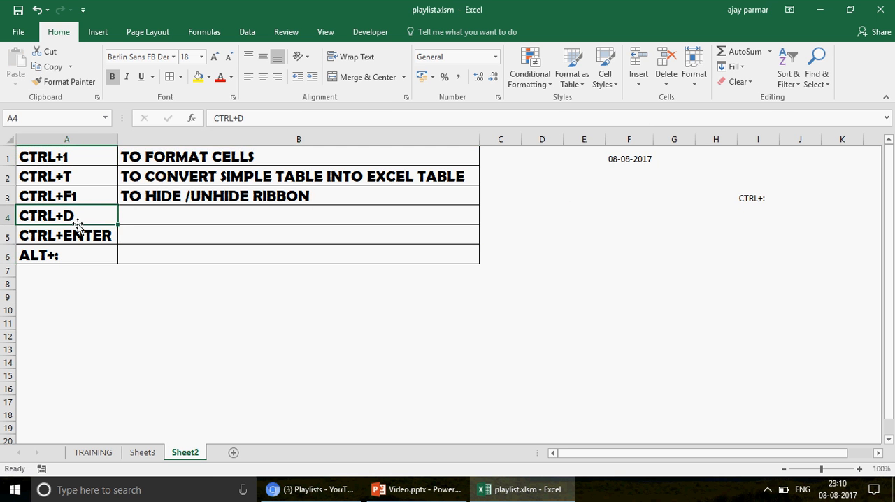
{"action": "left_click", "coordinate": [475, 317]}
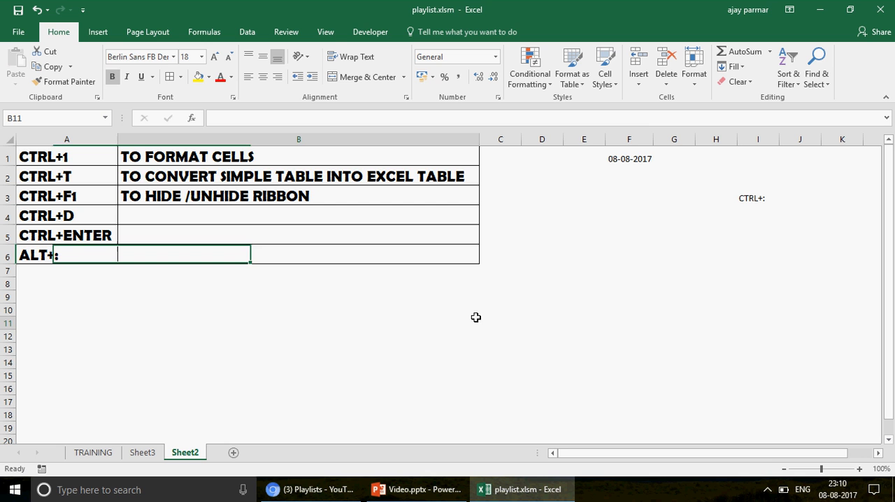
{"action": "left_click", "coordinate": [610, 282]}
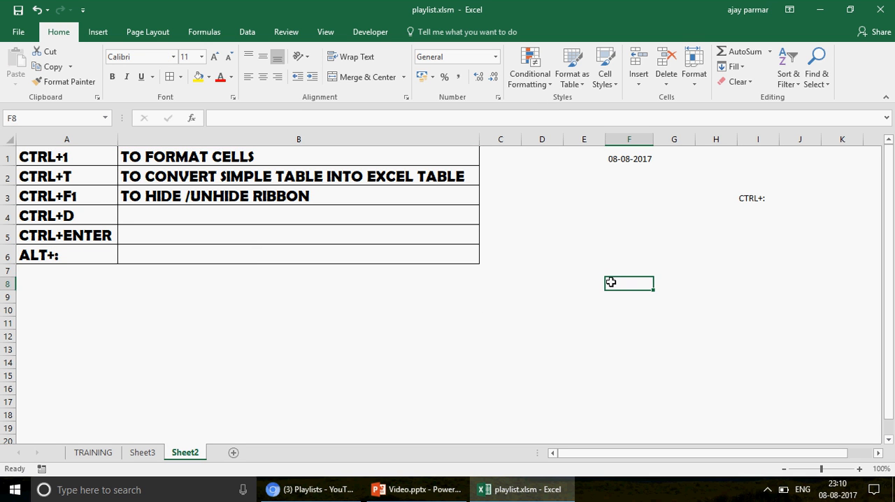
{"action": "left_click", "coordinate": [615, 250]}
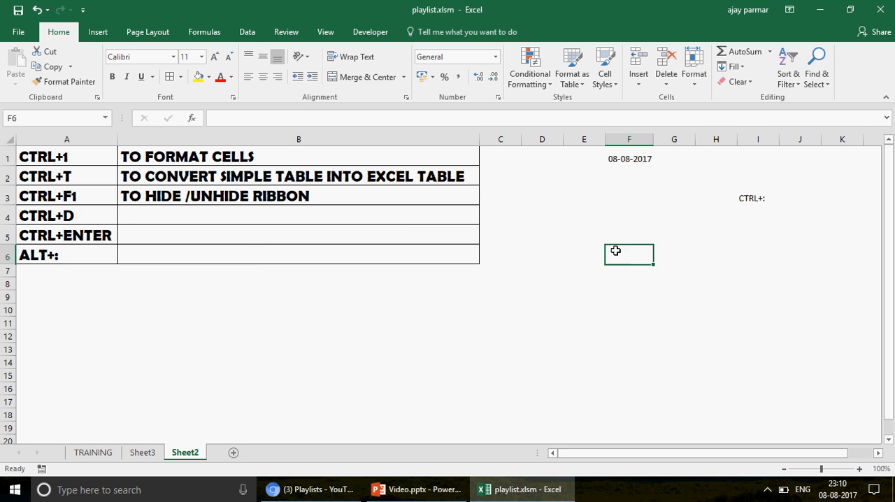
{"action": "type", "text": "22"}
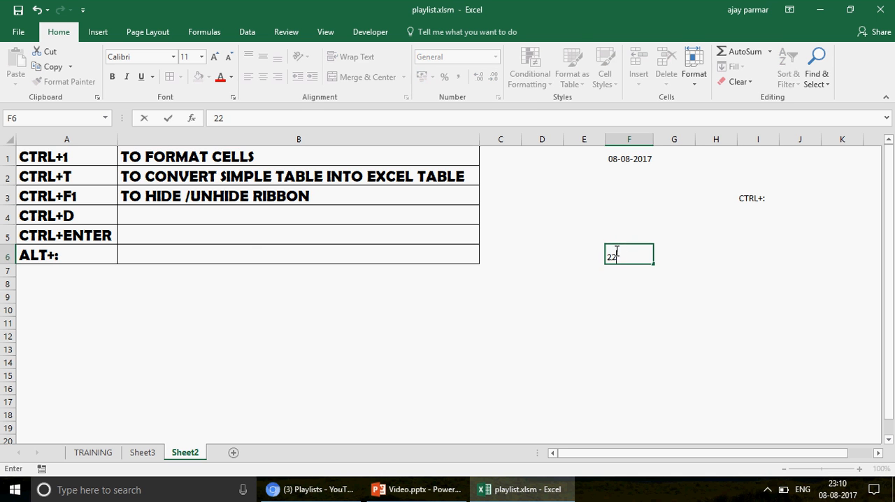
{"action": "key", "text": "ctrl+Return"}
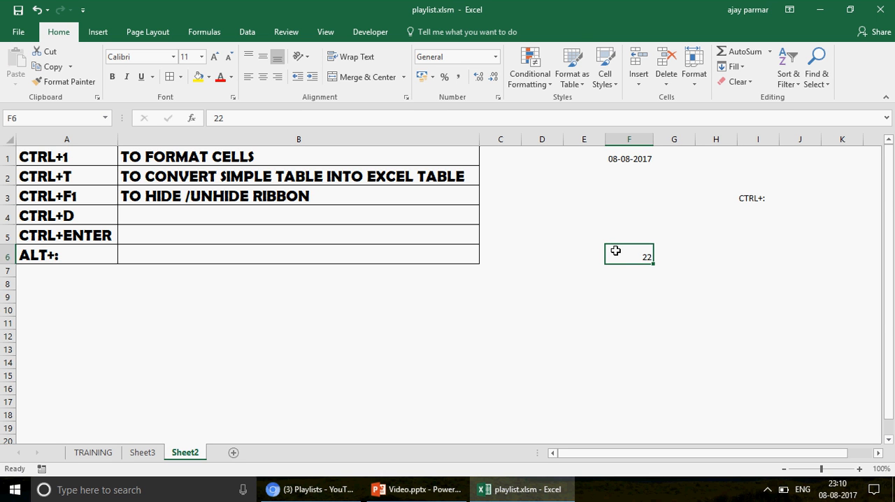
{"action": "key", "text": "shift+Down"}
{"action": "key", "text": "shift+Down"}
{"action": "key", "text": "shift+Down"}
{"action": "key", "text": "shift+Down"}
{"action": "key", "text": "shift+Down"}
{"action": "key", "text": "shift+Down"}
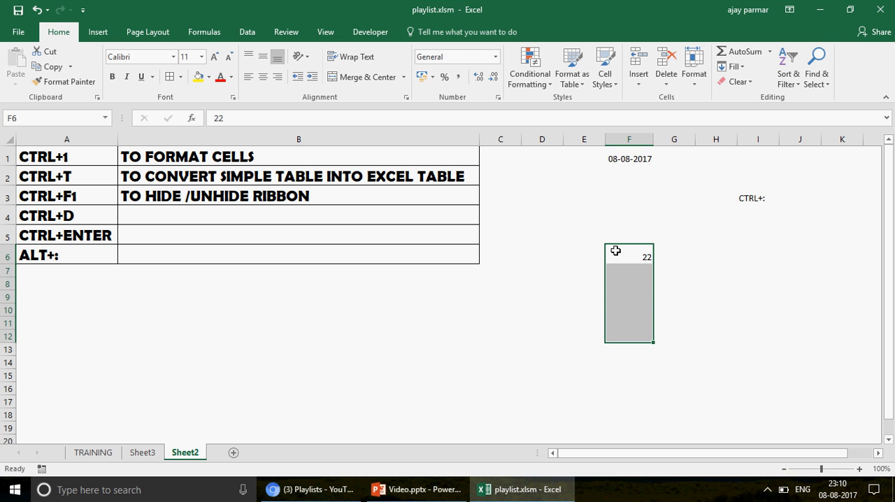
{"action": "key", "text": "ctrl+d"}
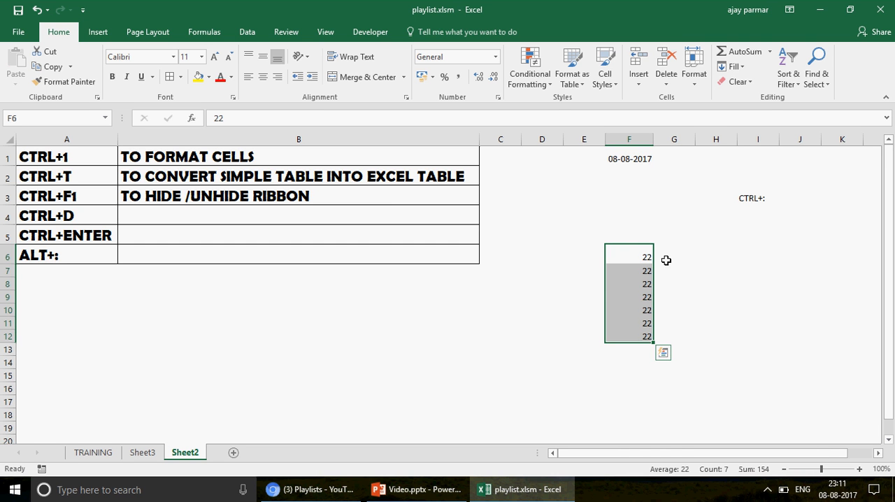
Enter 5G in H6 and fill it down through H12
{"action": "left_click", "coordinate": [727, 259]}
{"action": "type", "text": "5"}
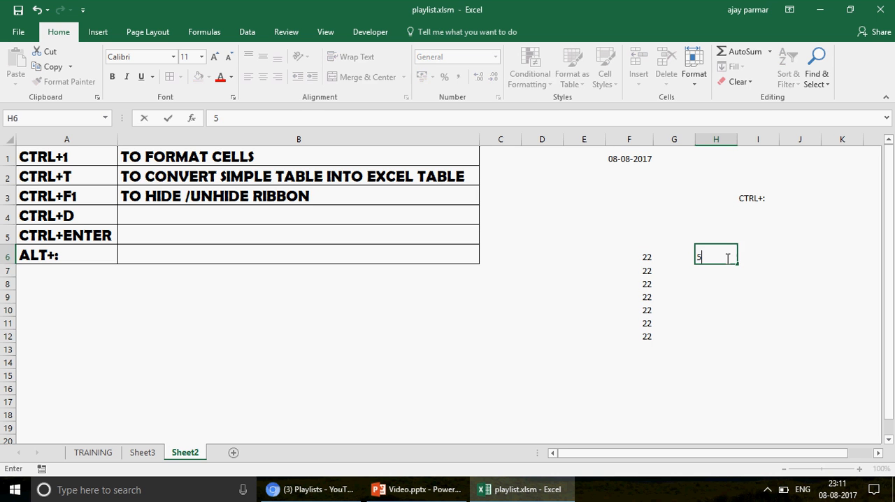
{"action": "type", "text": "G"}
{"action": "key", "text": "Return"}
{"action": "left_click", "coordinate": [709, 342]}
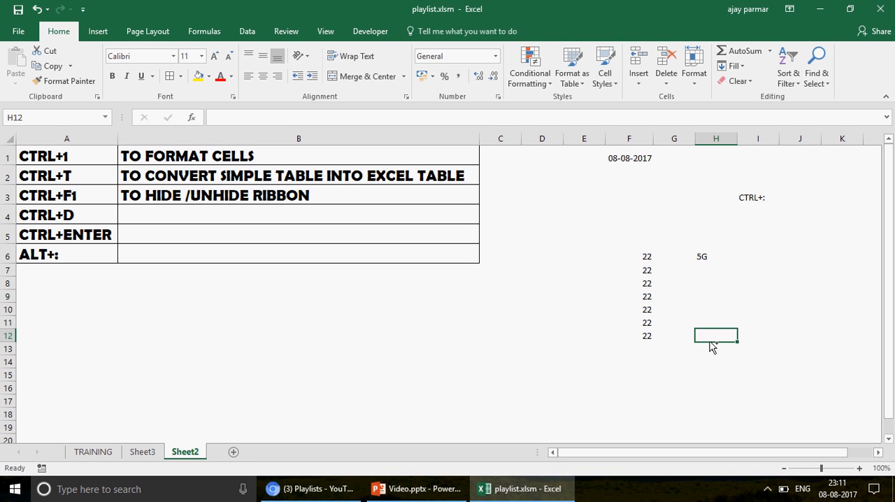
{"action": "key", "text": "ctrl+shift+Up"}
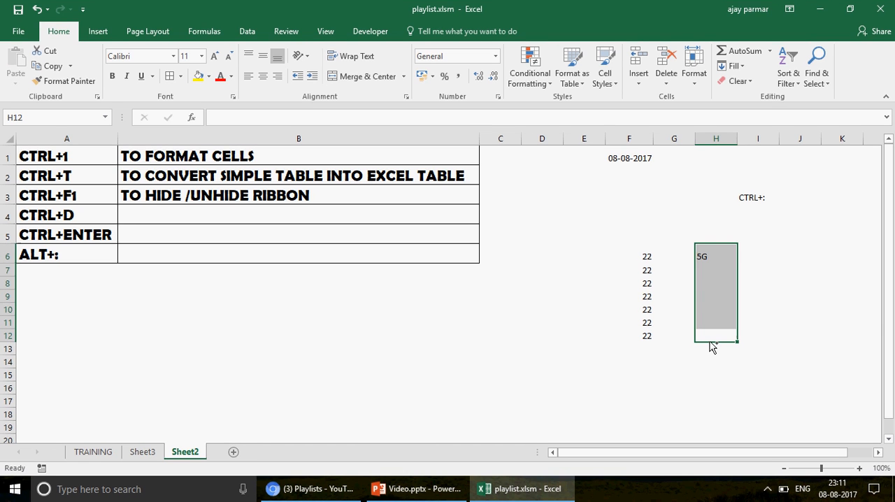
{"action": "key", "text": "ctrl+d"}
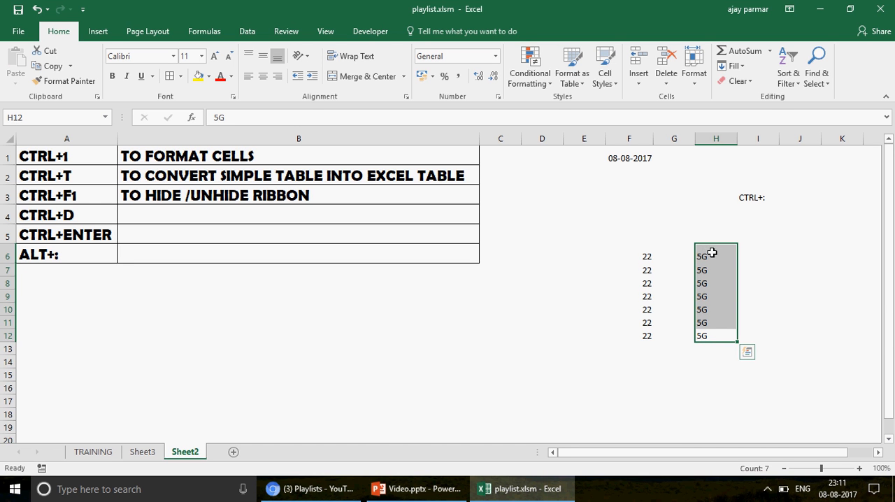
Enter the formula =C2+C3 in E6
{"action": "left_click", "coordinate": [590, 260]}
{"action": "type", "text": "="}
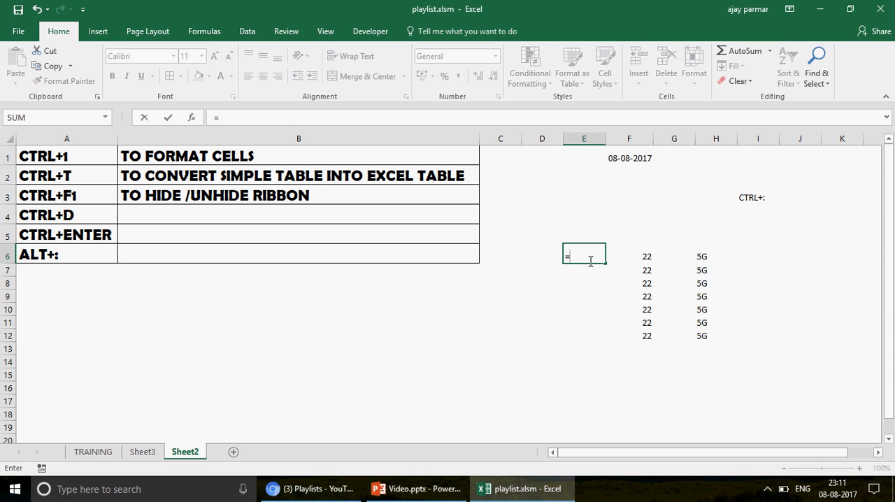
{"action": "left_click", "coordinate": [503, 179]}
{"action": "type", "text": "+"}
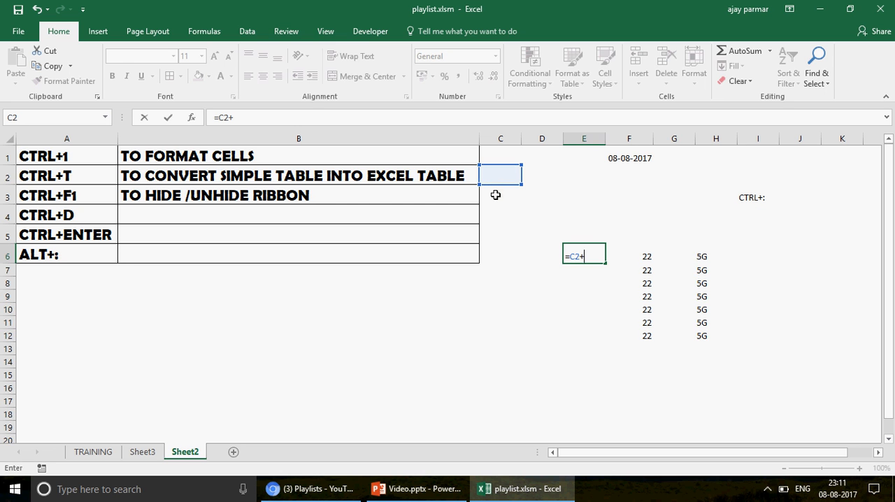
{"action": "left_click", "coordinate": [495, 195]}
{"action": "key", "text": "Return"}
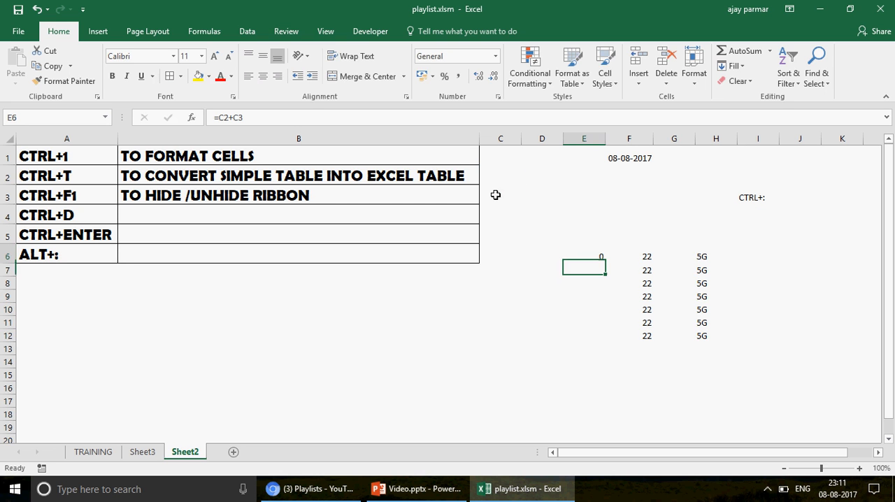
Fill the formula in E6 down through E11
{"action": "key", "text": "Up"}
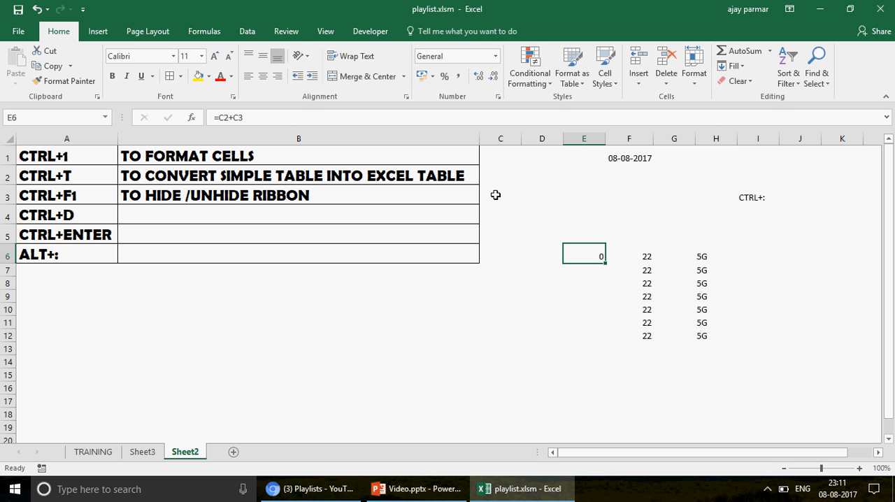
{"action": "key", "text": "shift+Down"}
{"action": "key", "text": "shift+Down"}
{"action": "key", "text": "shift+Down"}
{"action": "key", "text": "shift+Down"}
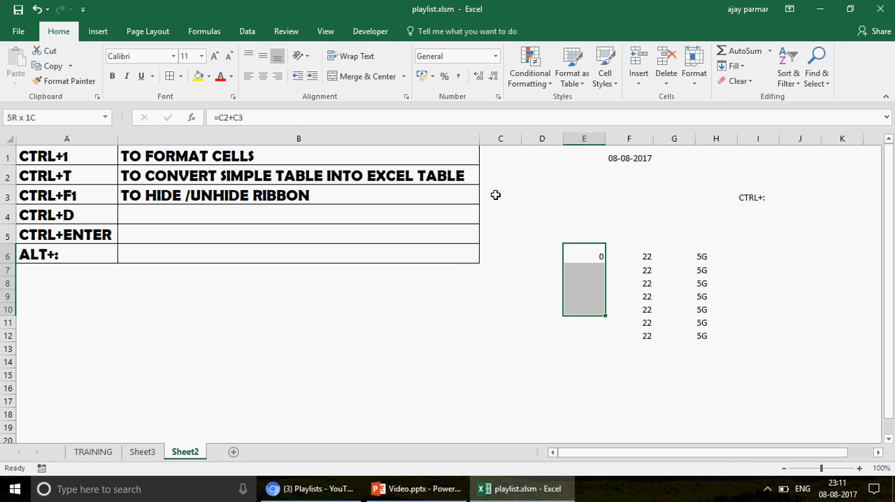
{"action": "key", "text": "shift+Down"}
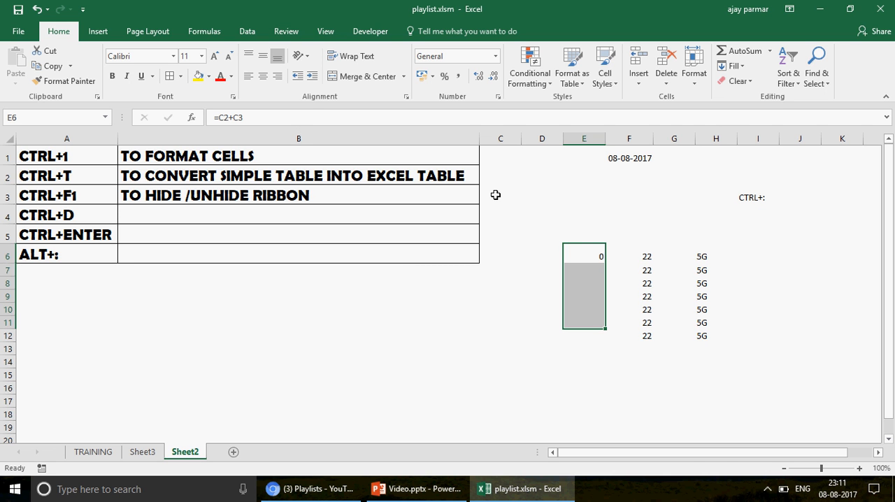
{"action": "key", "text": "ctrl+d"}
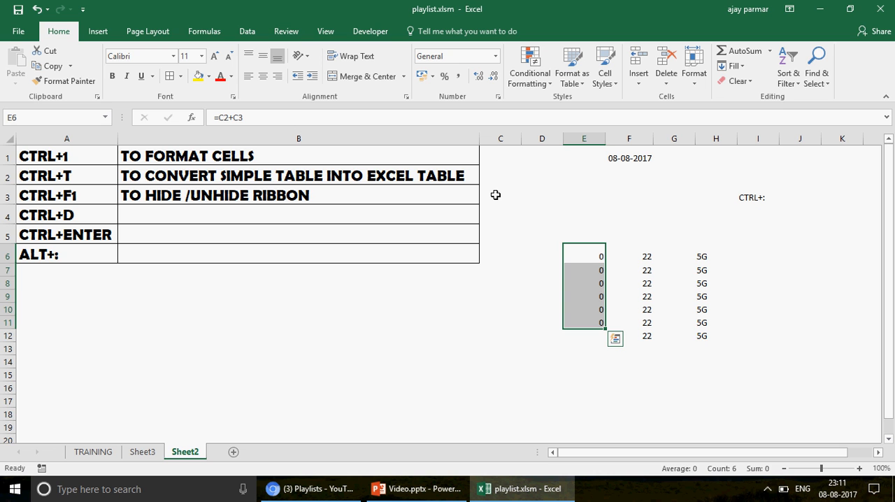
Examine the cell references of the formulas in E6 through E9 one after another
{"action": "key", "text": "Down"}
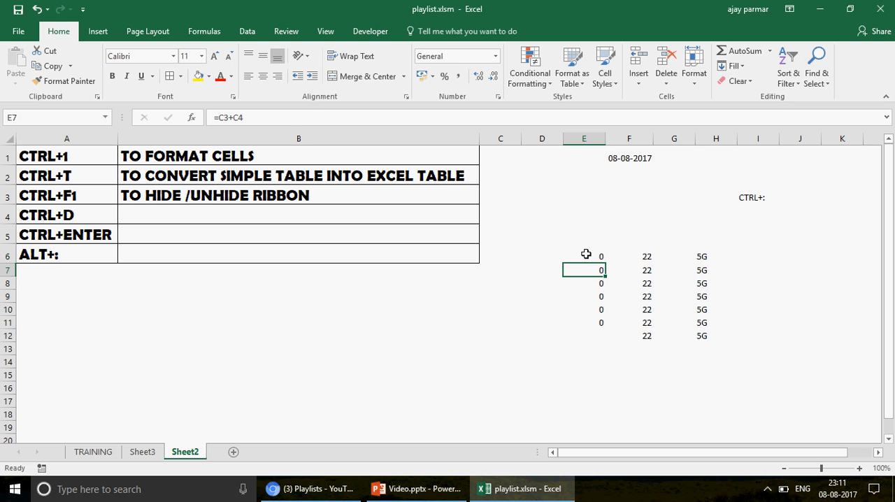
{"action": "left_click", "coordinate": [586, 254]}
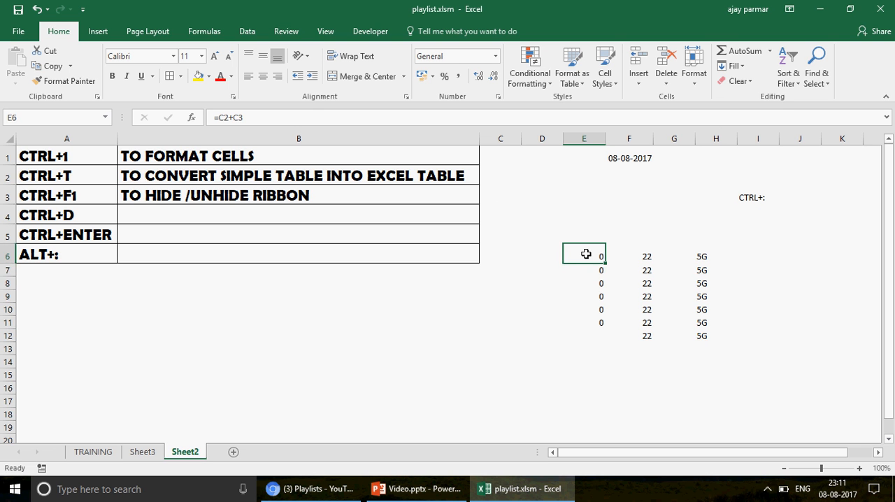
{"action": "double_click", "coordinate": [586, 253]}
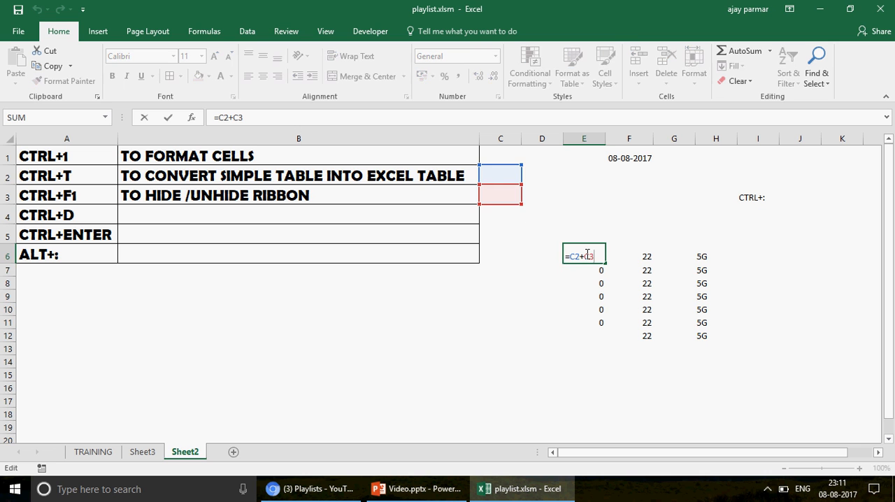
{"action": "key", "text": "Return"}
{"action": "key", "text": "F2"}
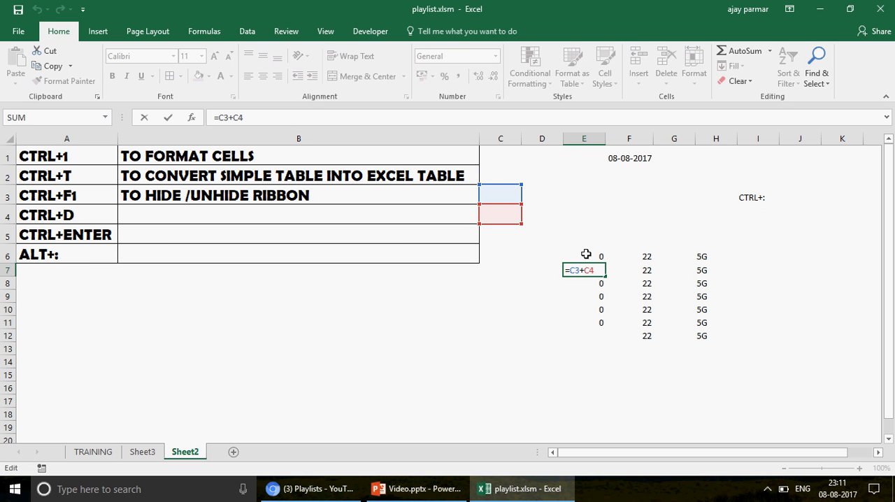
{"action": "key", "text": "Return"}
{"action": "key", "text": "F2"}
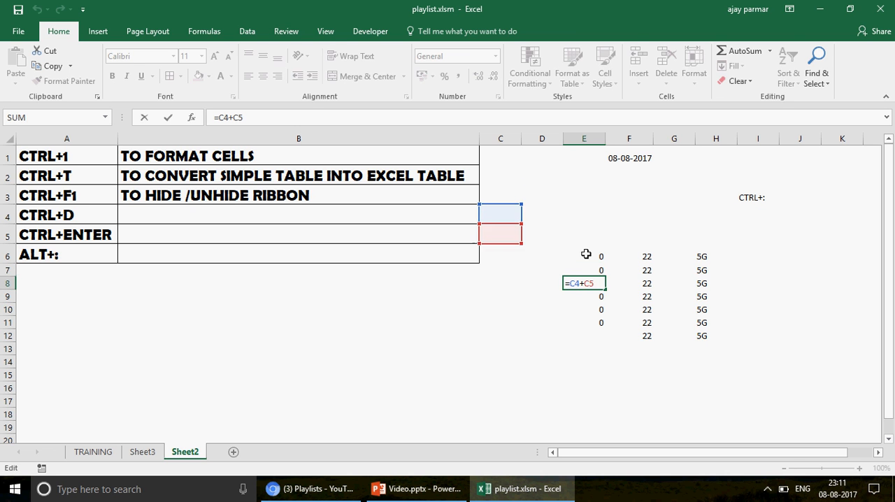
{"action": "key", "text": "Return"}
{"action": "key", "text": "F2"}
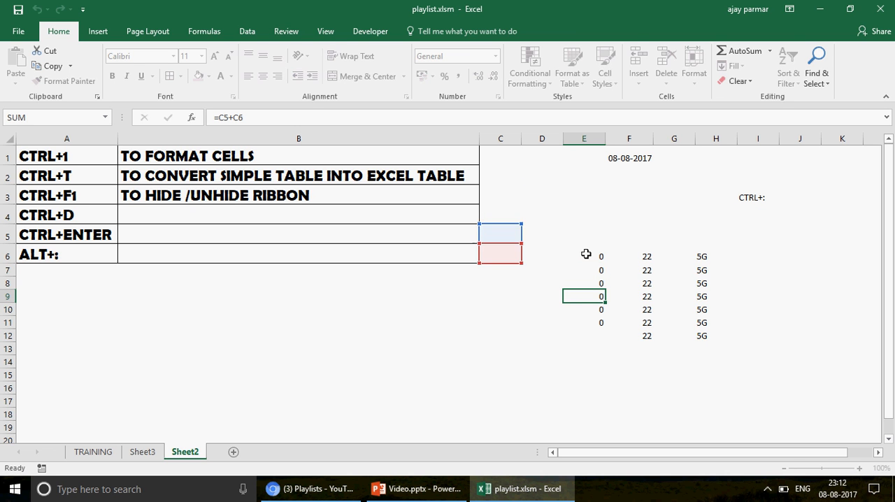
Examine the cell references of the formulas in E10 and E11, and go back up to E6
{"action": "key", "text": "Return"}
{"action": "key", "text": "F2"}
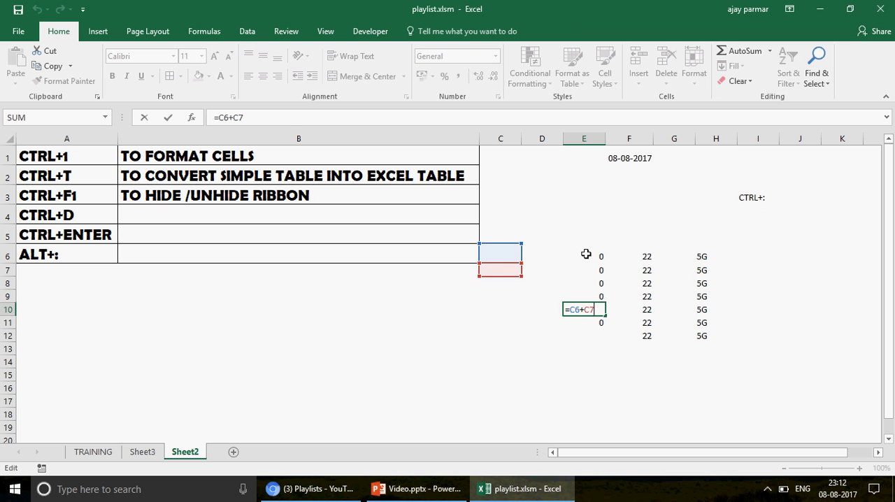
{"action": "key", "text": "Return"}
{"action": "key", "text": "F2"}
{"action": "key", "text": "Escape"}
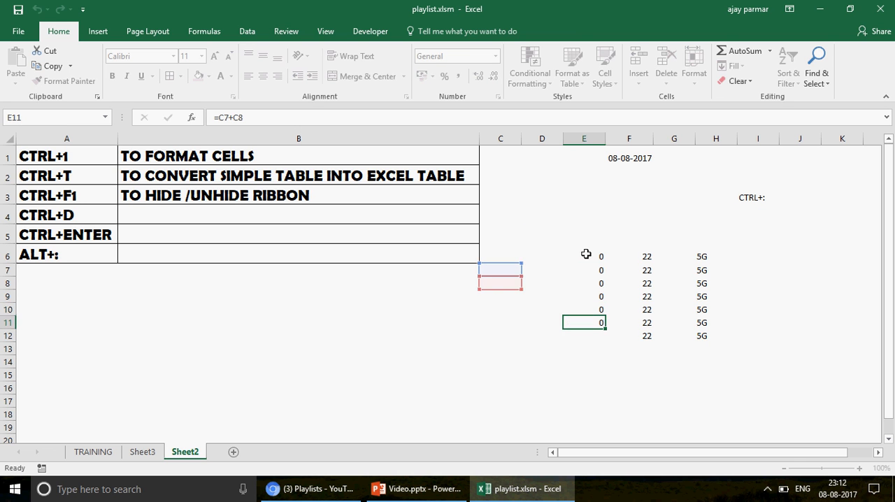
{"action": "key", "text": "Up"}
{"action": "key", "text": "Up"}
{"action": "key", "text": "Up"}
{"action": "key", "text": "Up"}
{"action": "key", "text": "Up"}
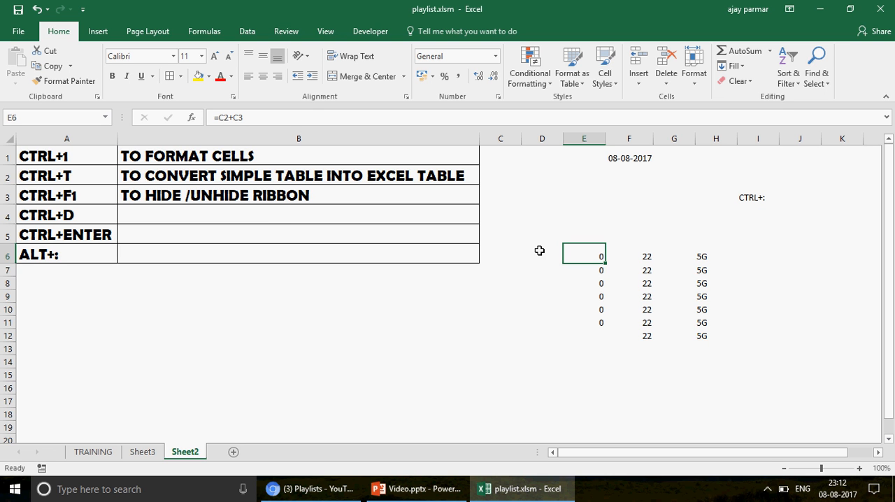
Enter TO FILL DOWN THE CELLS - CONSTANT OR FORMULA in B4 and fit column B's width to its text
{"action": "left_click", "coordinate": [278, 213]}
{"action": "type", "text": "TO "}
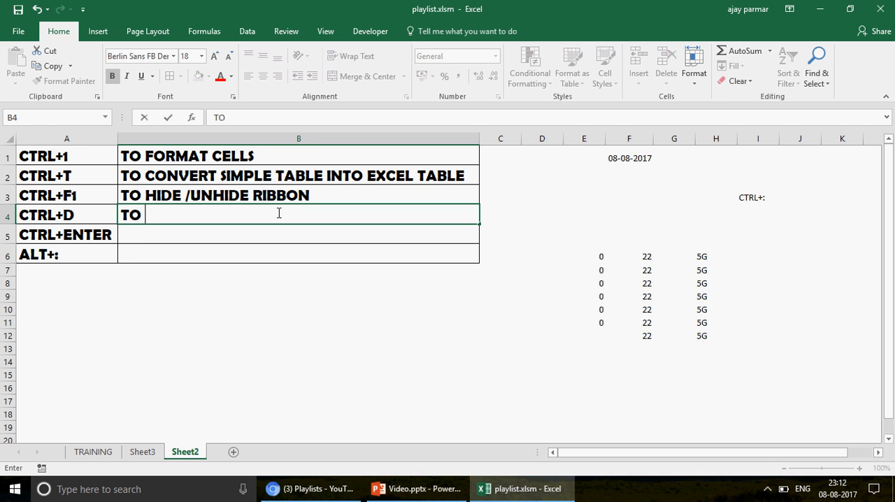
{"action": "type", "text": "FILL DOWN TH"}
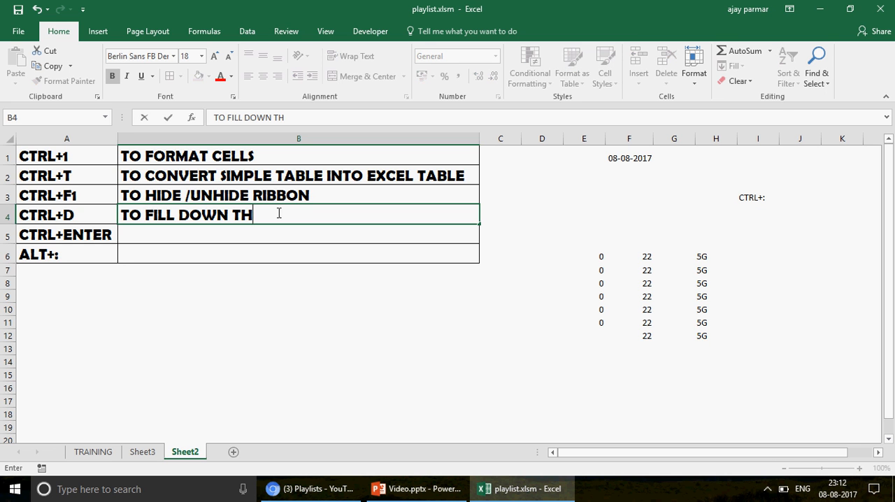
{"action": "type", "text": "E CELLS - CONST"}
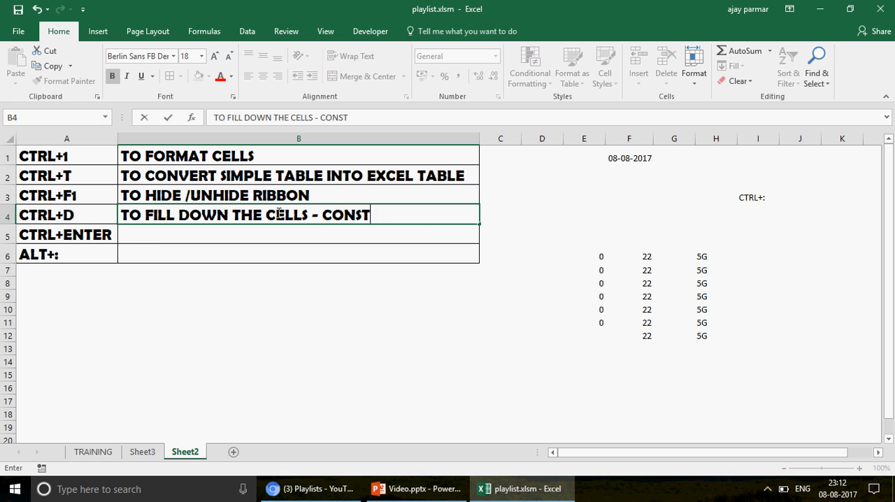
{"action": "type", "text": "ANT OR FORMU"}
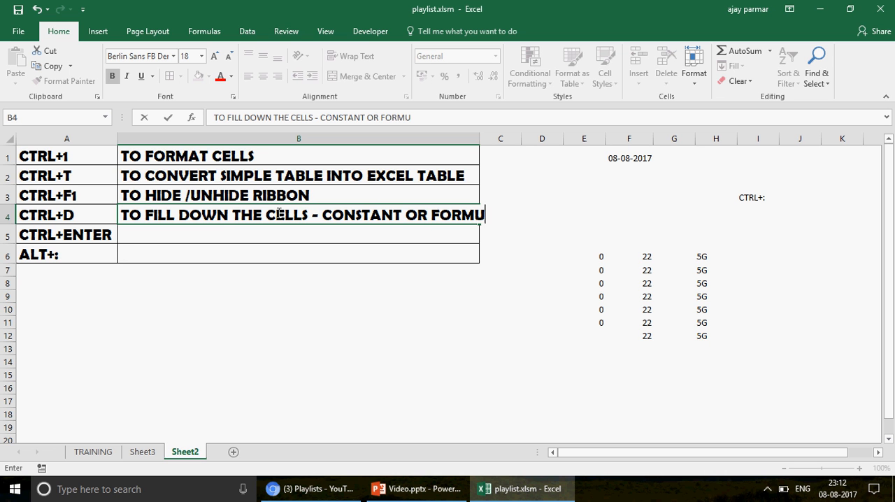
{"action": "type", "text": "LA"}
{"action": "key", "text": "Return"}
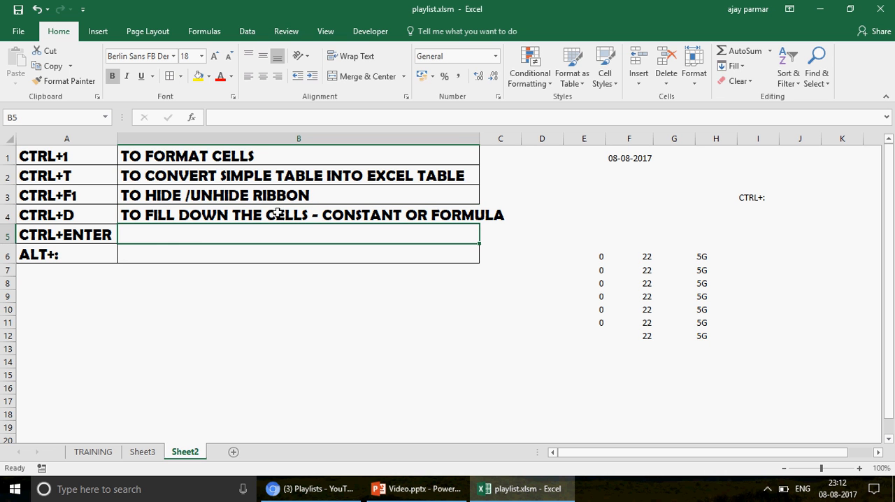
{"action": "double_click", "coordinate": [480, 139]}
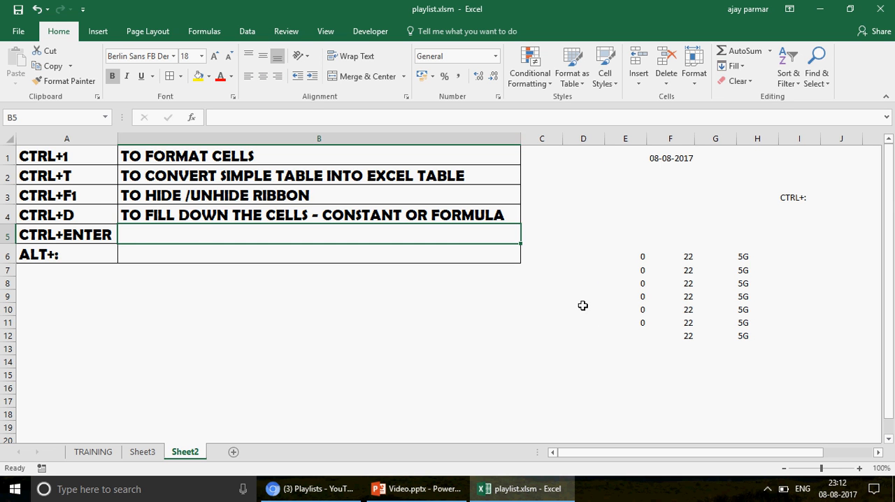
{"action": "left_click", "coordinate": [74, 234]}
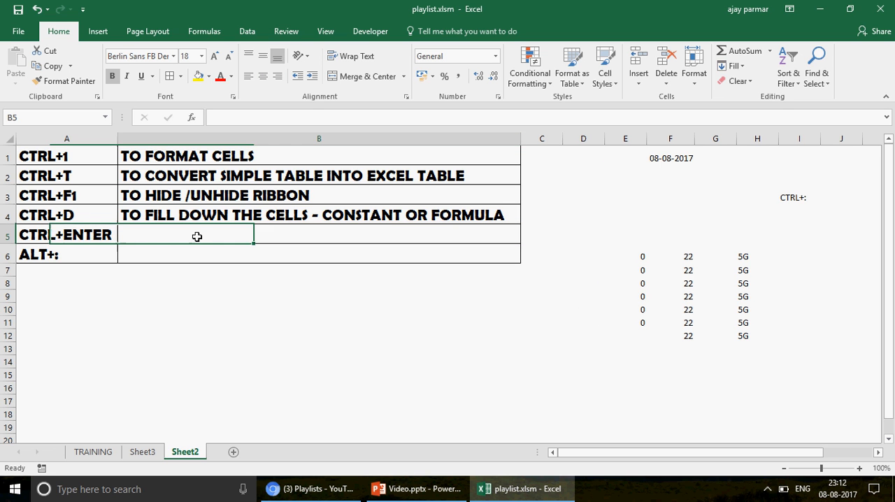
{"action": "left_click", "coordinate": [82, 236]}
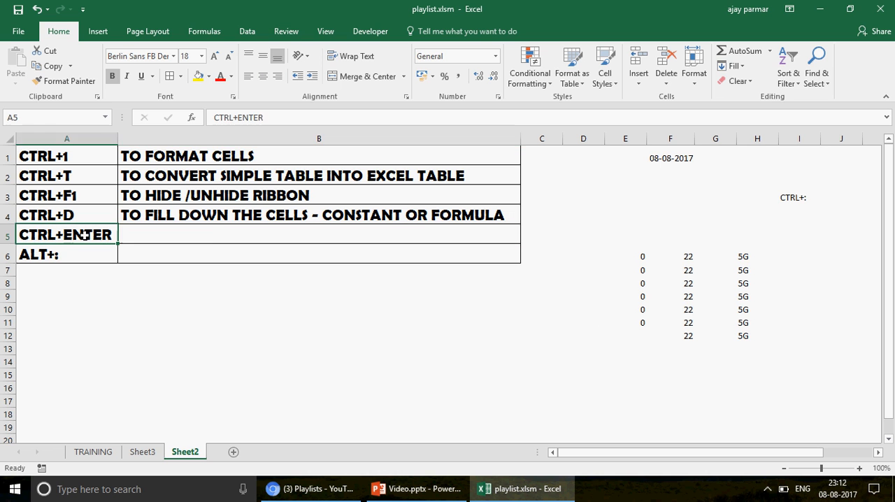
{"action": "left_click", "coordinate": [209, 241]}
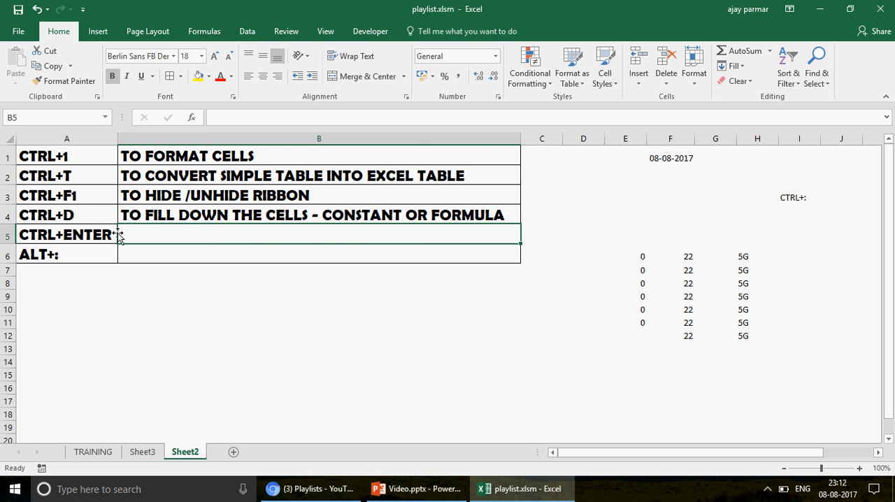
{"action": "left_click", "coordinate": [81, 214]}
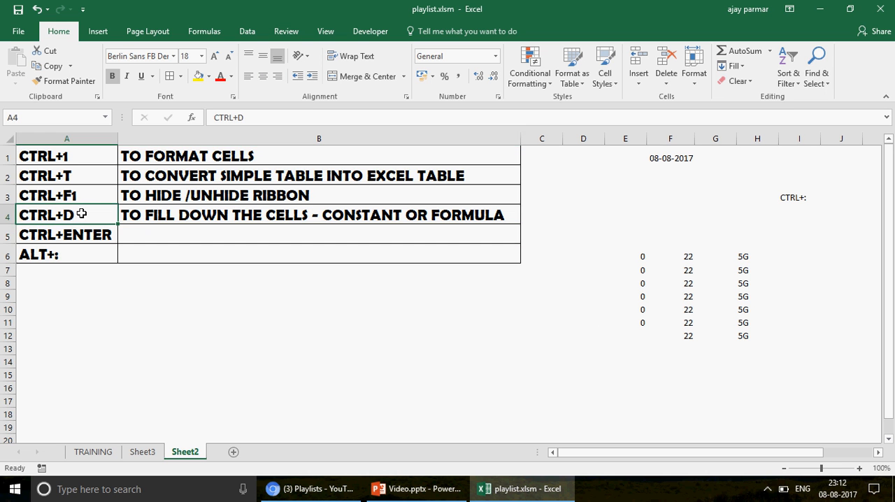
{"action": "left_click", "coordinate": [150, 242]}
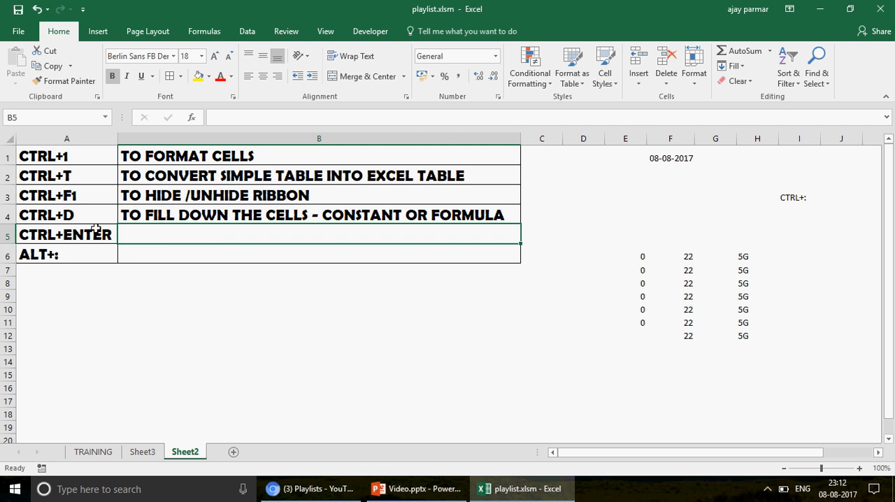
Enter the person's first name in B11
{"action": "left_click", "coordinate": [308, 325]}
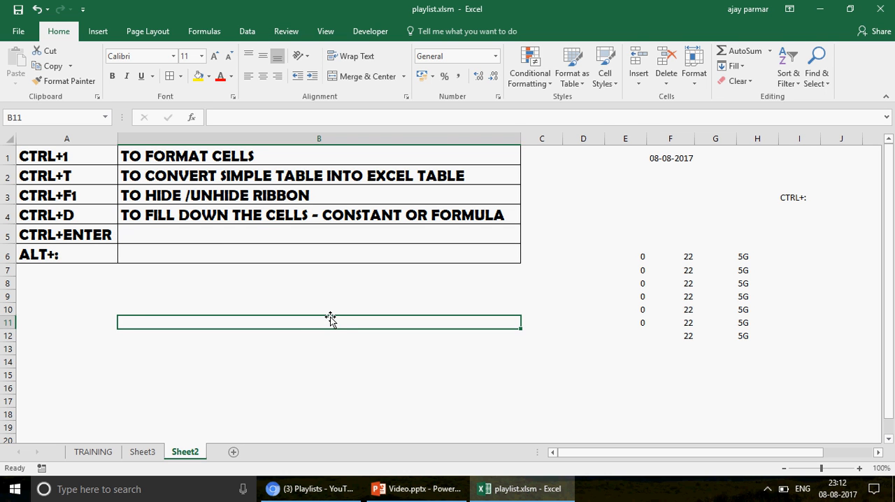
{"action": "key", "text": "Return"}
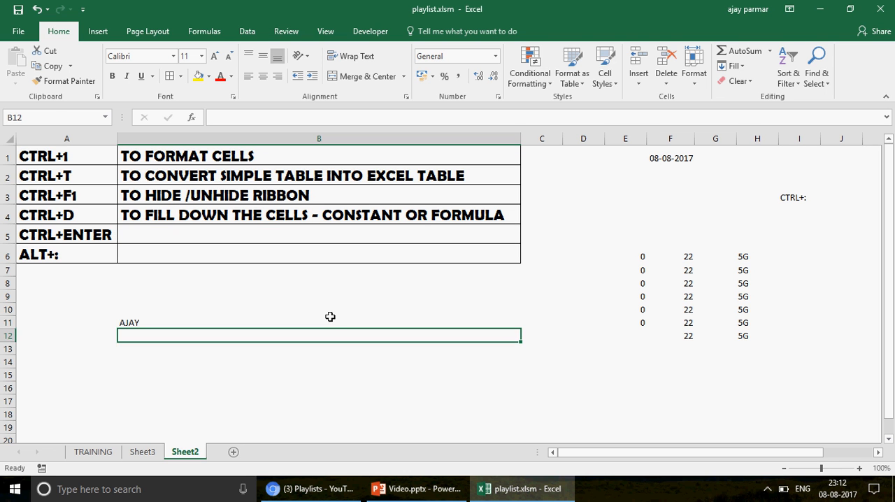
Fill the first name in B11 down through B16 and undo the fill
{"action": "left_click", "coordinate": [330, 317]}
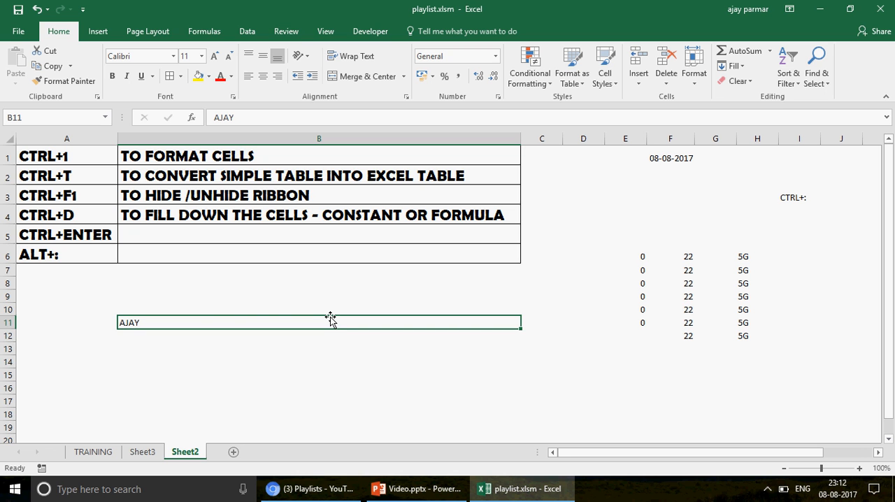
{"action": "key", "text": "shift+Down"}
{"action": "key", "text": "shift+Down"}
{"action": "key", "text": "shift+Down"}
{"action": "key", "text": "shift+Down"}
{"action": "key", "text": "shift+Down"}
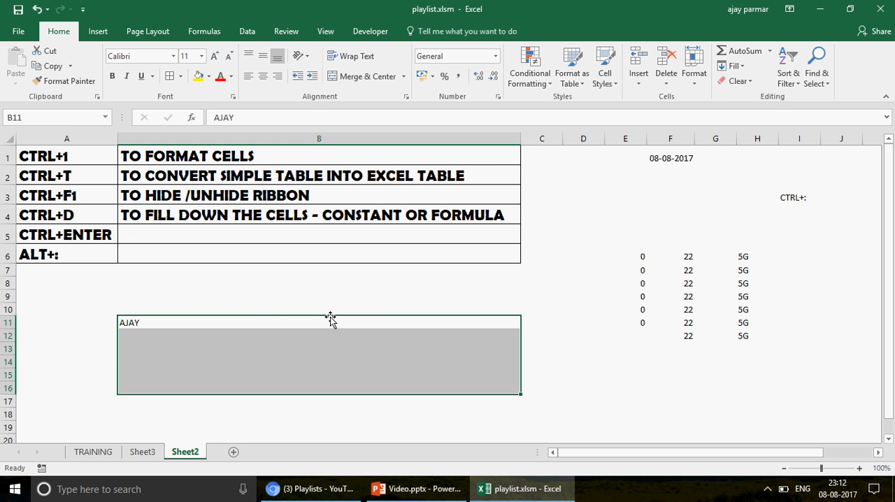
{"action": "key", "text": "ctrl+d"}
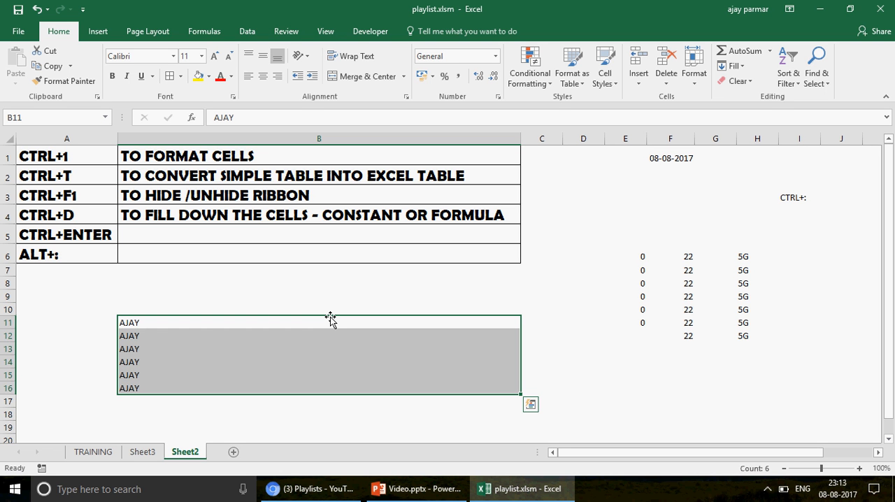
{"action": "key", "text": "ctrl+z"}
Select B11 through B15 and add the person's surname to the name in B11 only
{"action": "left_click", "coordinate": [330, 319]}
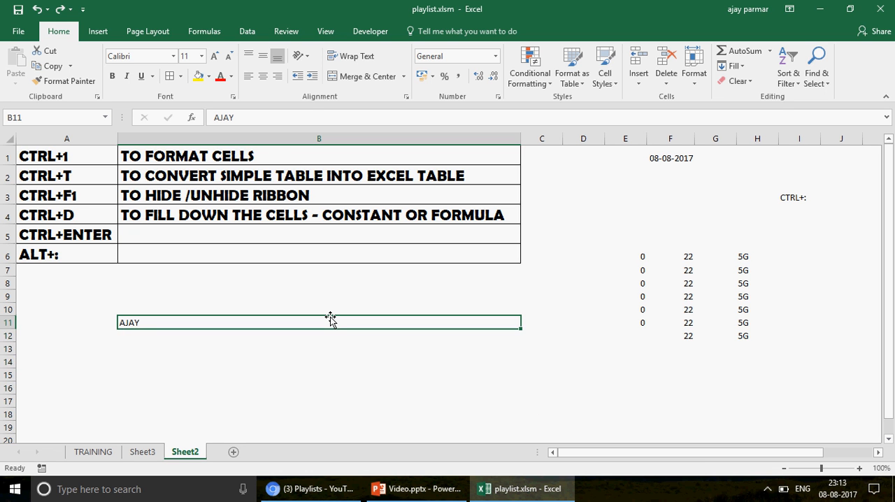
{"action": "key", "text": "Return"}
{"action": "left_click", "coordinate": [330, 318]}
{"action": "key", "text": "shift+Down"}
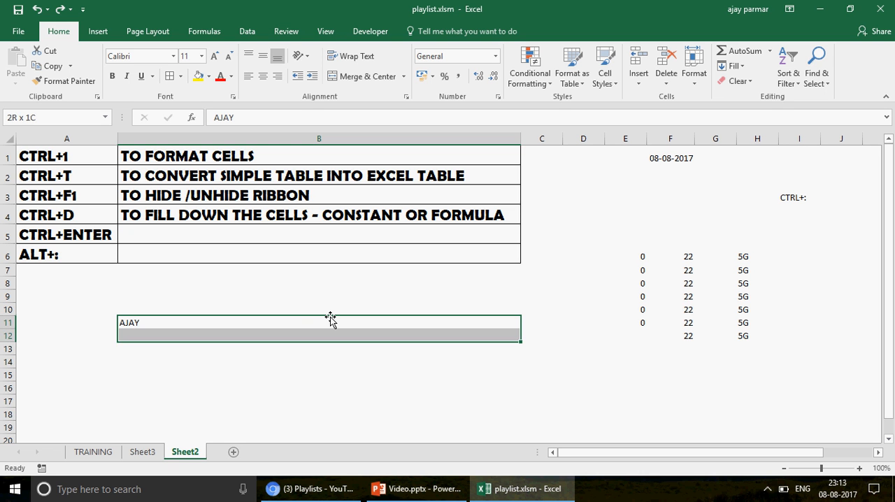
{"action": "key", "text": "shift+Down"}
{"action": "key", "text": "shift+Down"}
{"action": "key", "text": "shift+Down"}
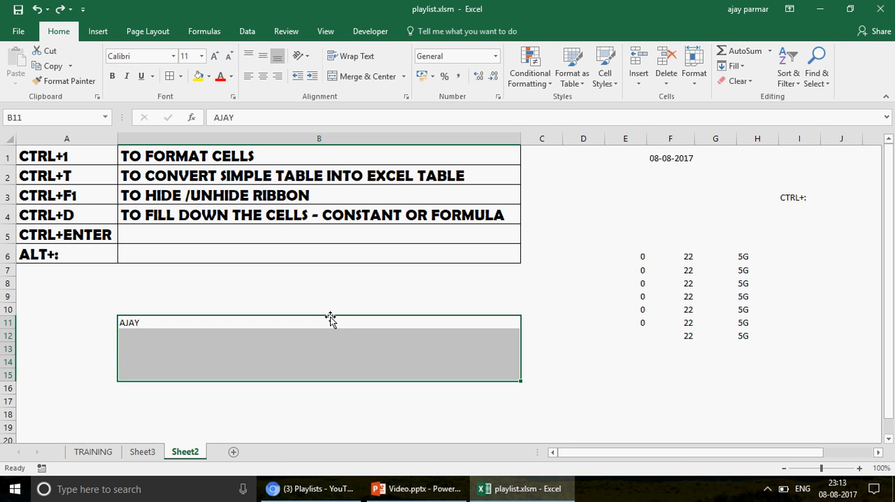
{"action": "key", "text": "F2"}
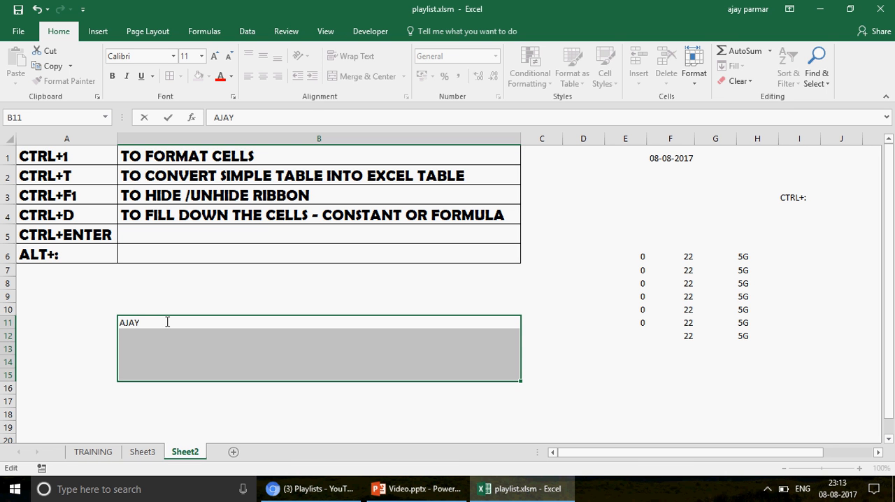
{"action": "key", "text": "Return"}
{"action": "key", "text": "Return"}
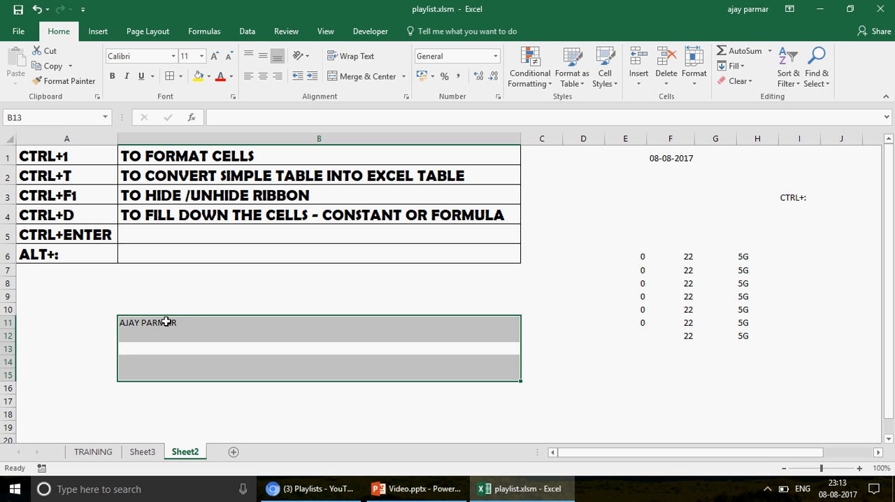
{"action": "key", "text": "shift+Return"}
{"action": "key", "text": "shift+Return"}
{"action": "key", "text": "Return"}
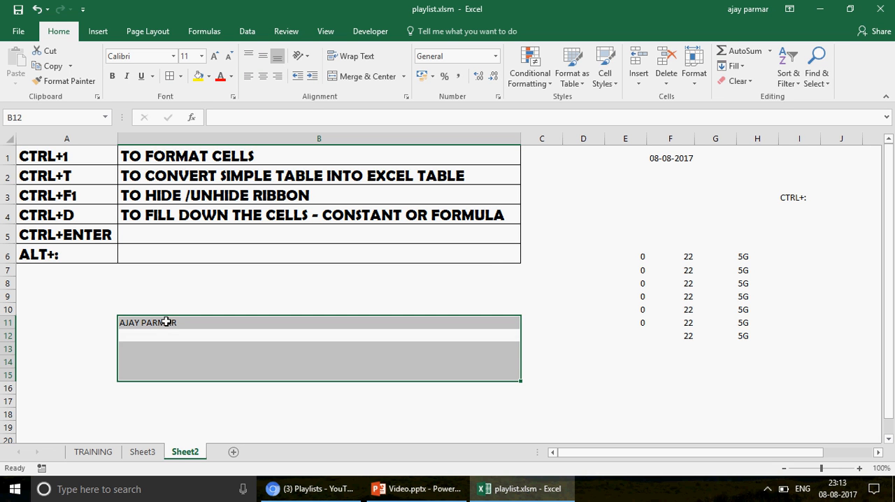
{"action": "left_click", "coordinate": [167, 322]}
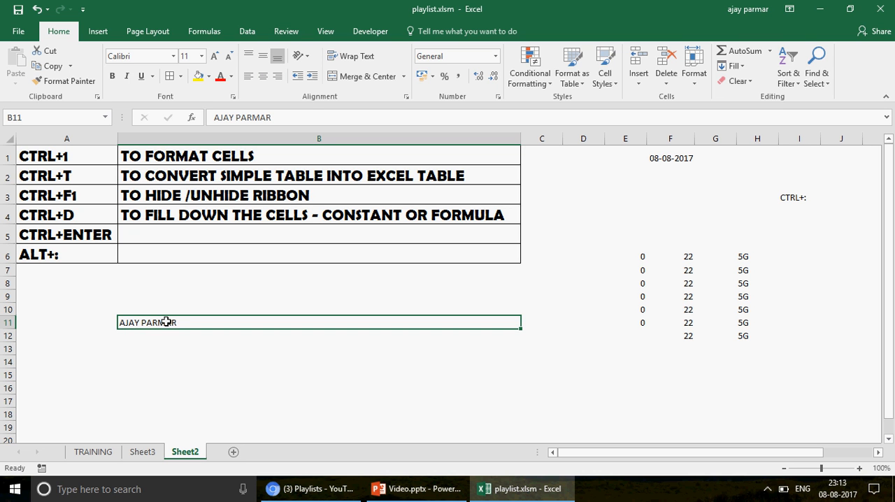
Remove the surname from B11, leaving only the first name
{"action": "left_click", "coordinate": [289, 118]}
{"action": "key", "text": "BackSpace"}
{"action": "key", "text": "BackSpace"}
{"action": "key", "text": "BackSpace"}
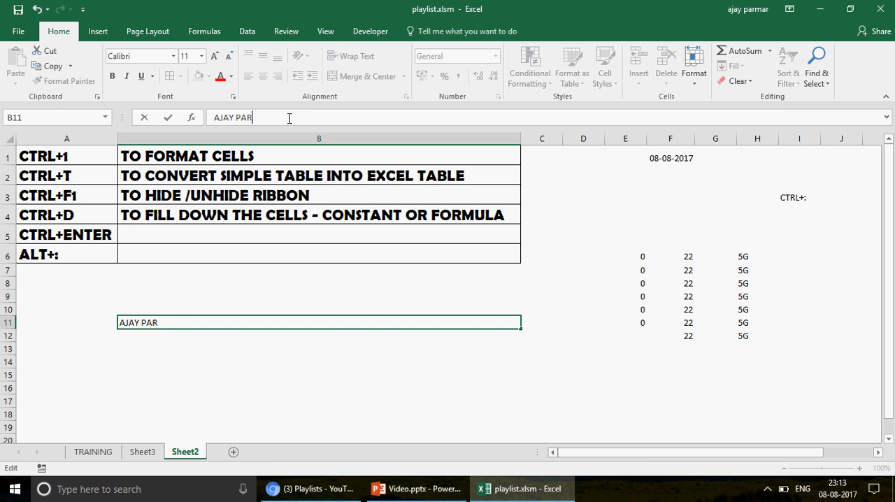
{"action": "key", "text": "BackSpace"}
{"action": "key", "text": "BackSpace"}
{"action": "key", "text": "BackSpace"}
{"action": "key", "text": "BackSpace"}
{"action": "key", "text": "Return"}
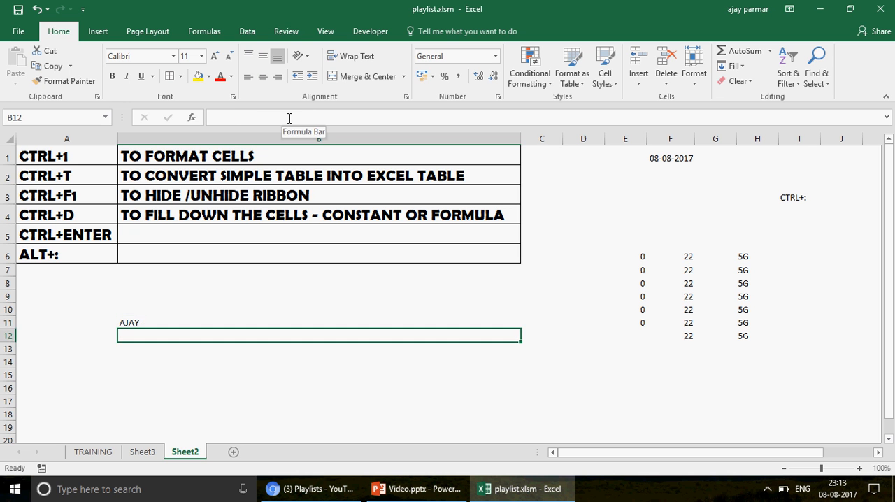
Select B11 through B15, add the surname to the first name, and enter the full name in all selected cells at once
{"action": "key", "text": "Up"}
{"action": "key", "text": "shift+Down"}
{"action": "key", "text": "shift+Down"}
{"action": "key", "text": "shift+Down"}
{"action": "key", "text": "shift+Down"}
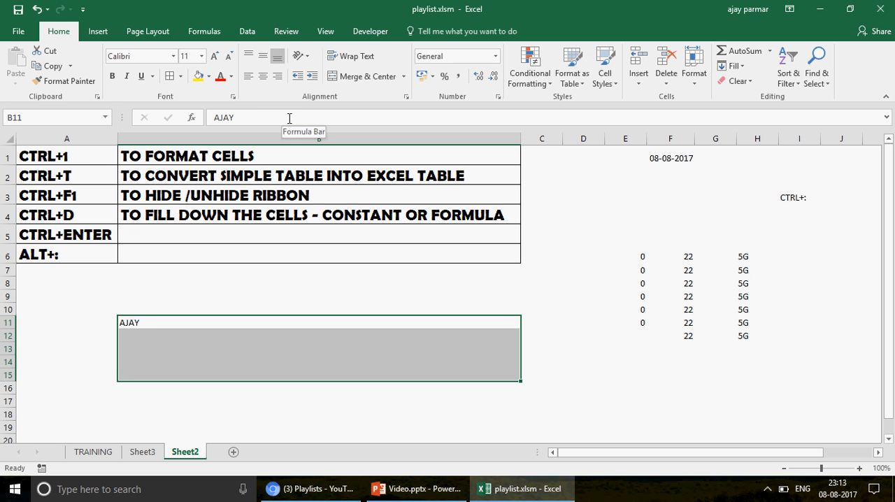
{"action": "left_click", "coordinate": [289, 118]}
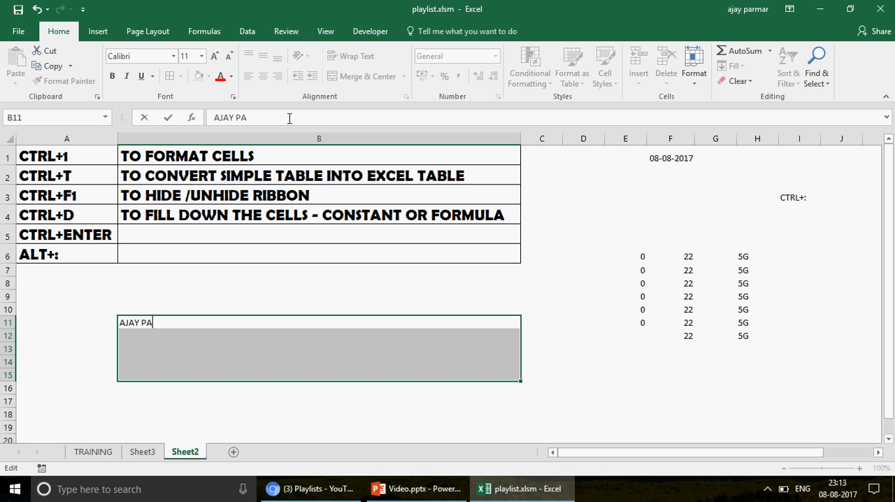
{"action": "key", "text": "ctrl+Return"}
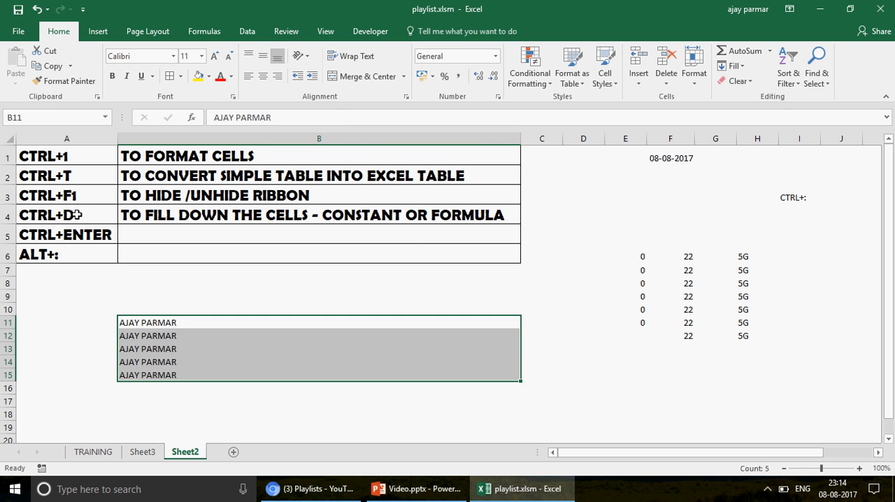
Select F6 through F12, change the number to 222, and enter it in all selected cells at once
{"action": "left_click", "coordinate": [690, 257]}
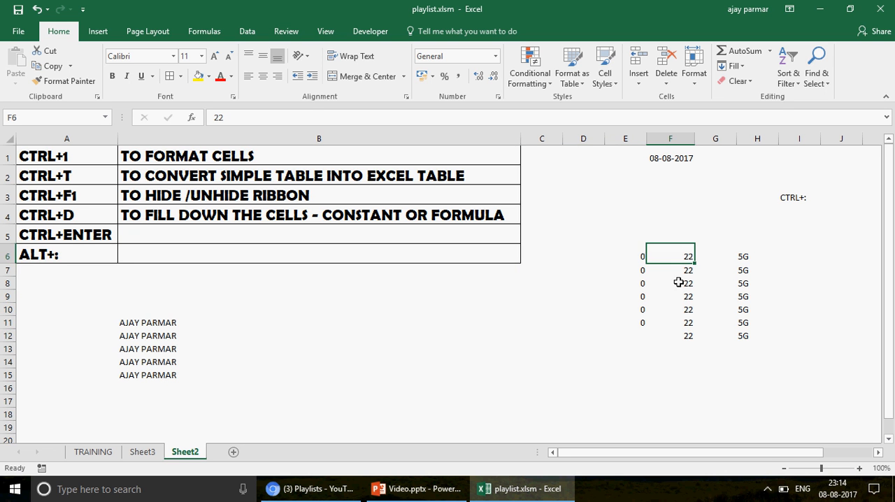
{"action": "left_click", "coordinate": [679, 337]}
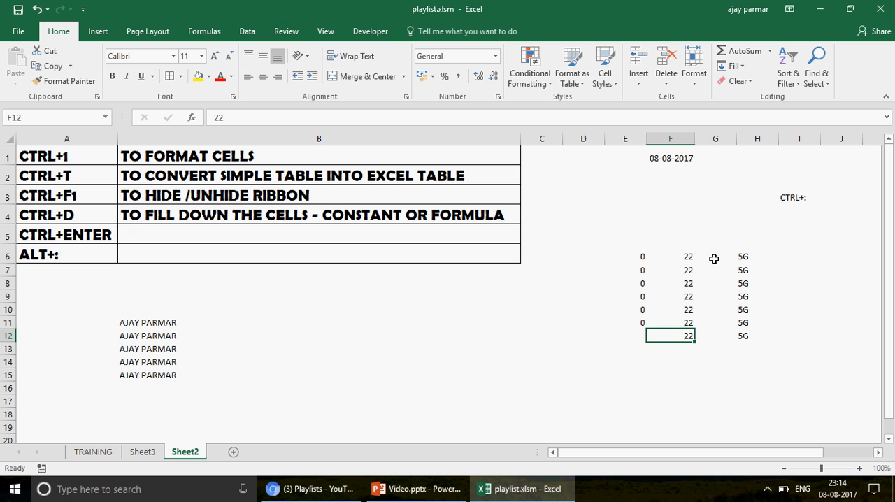
{"action": "left_click", "coordinate": [688, 260]}
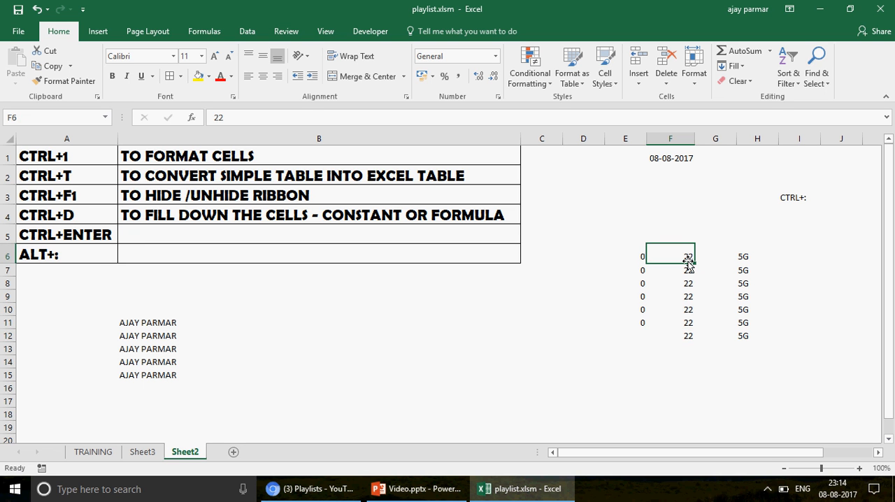
{"action": "left_click_drag", "start_coordinate": [689, 263], "coordinate": [688, 260]}
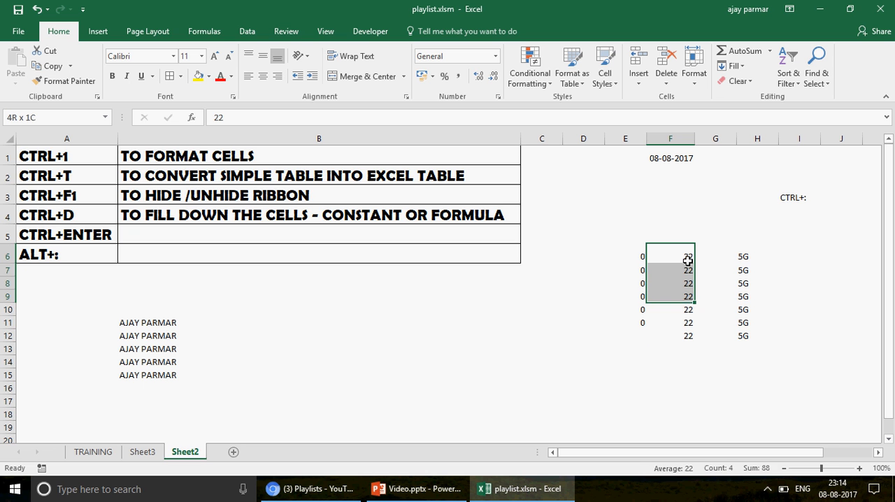
{"action": "key", "text": "shift+Down"}
{"action": "key", "text": "shift+Down"}
{"action": "key", "text": "shift+Down"}
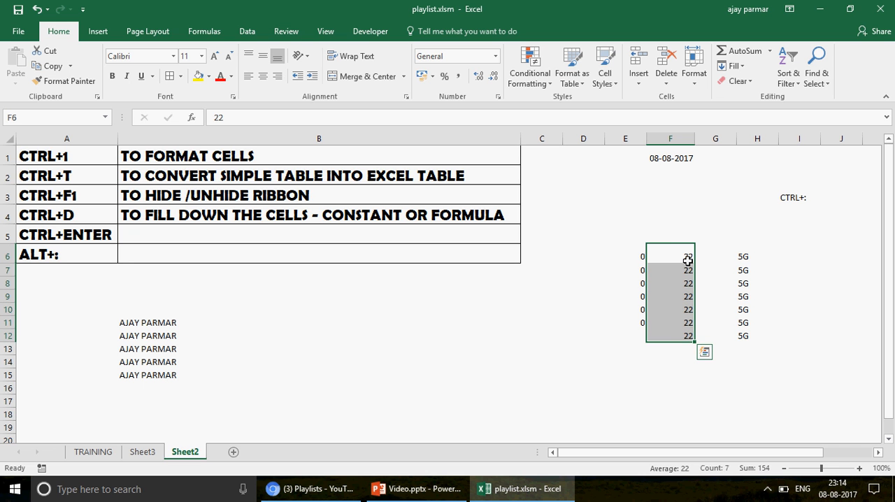
{"action": "key", "text": "F2"}
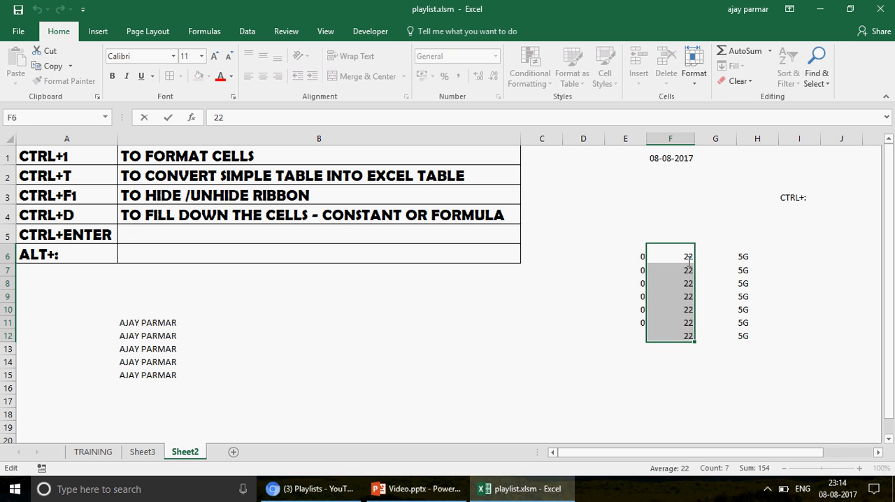
{"action": "type", "text": "2"}
{"action": "key", "text": "ctrl+Return"}
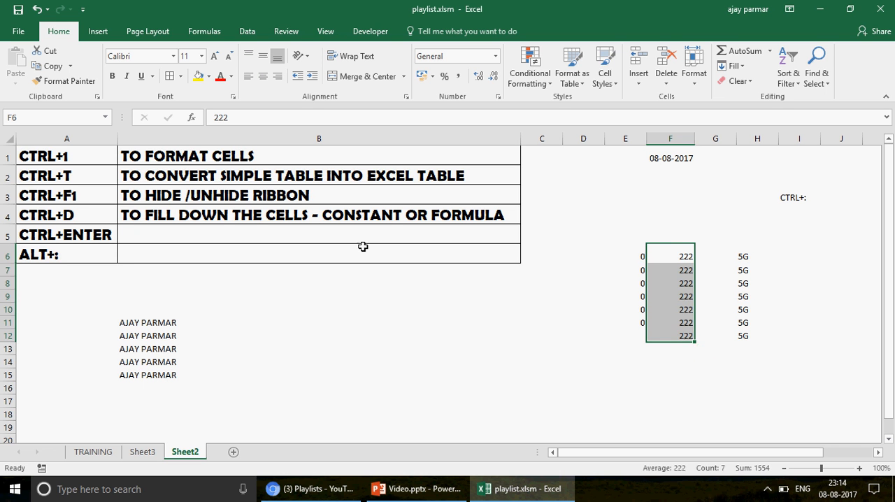
Enter "EDIT (F2) - CTRL+ENTER - THE CHANGES IN THE CELL PASTED IN YOUR SELECTION" in B5 and autofit column B's width
{"action": "left_click", "coordinate": [260, 234]}
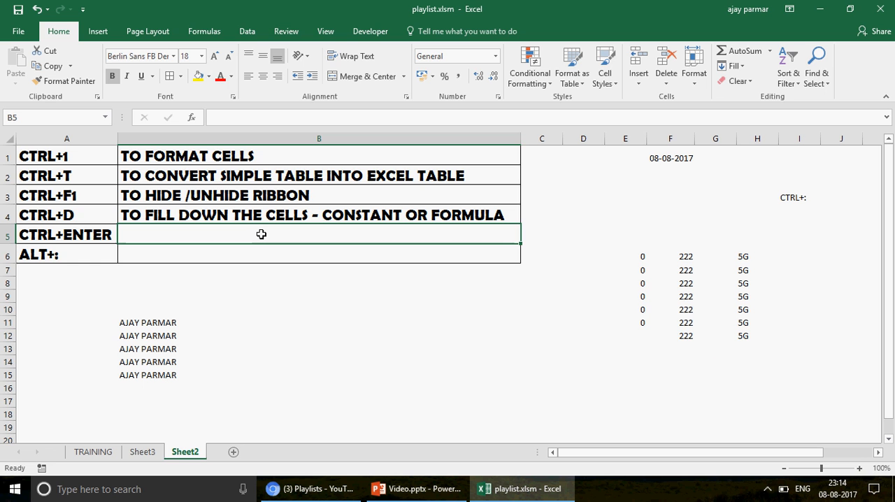
{"action": "type", "text": "EIDT"}
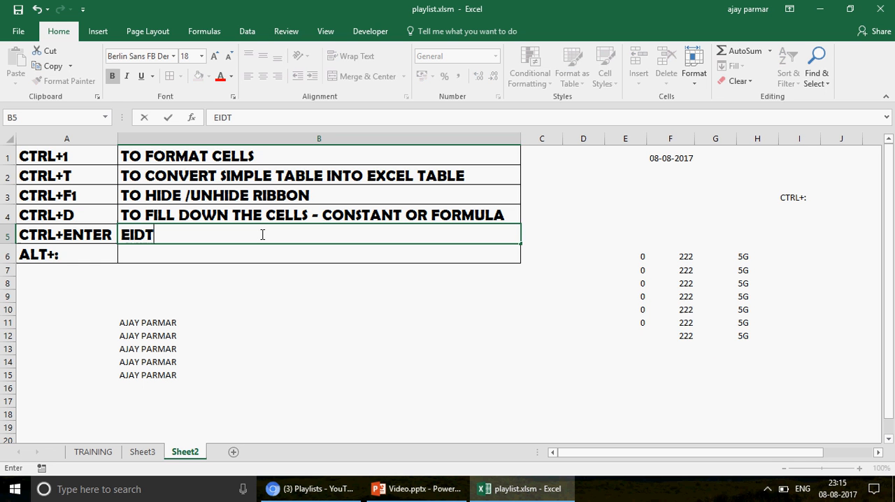
{"action": "key", "text": "BackSpace"}
{"action": "type", "text": "T (F2"}
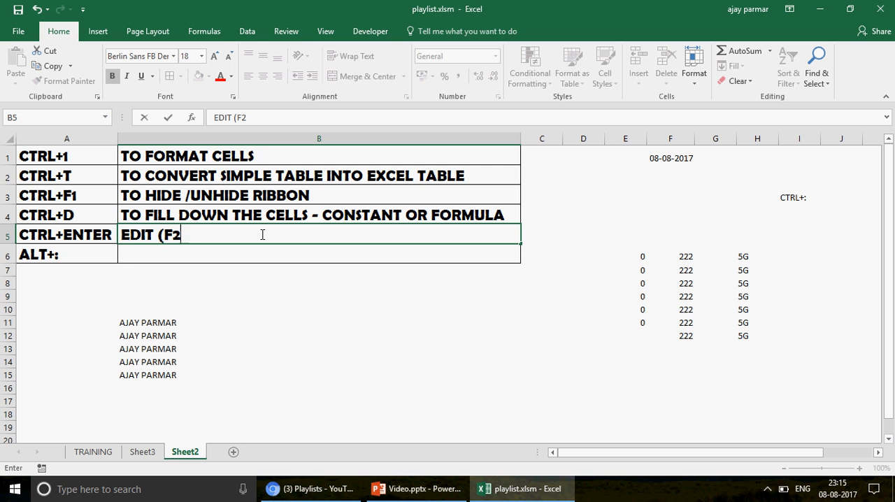
{"action": "type", "text": ") - CD"}
{"action": "key", "text": "BackSpace"}
{"action": "type", "text": "TRL"}
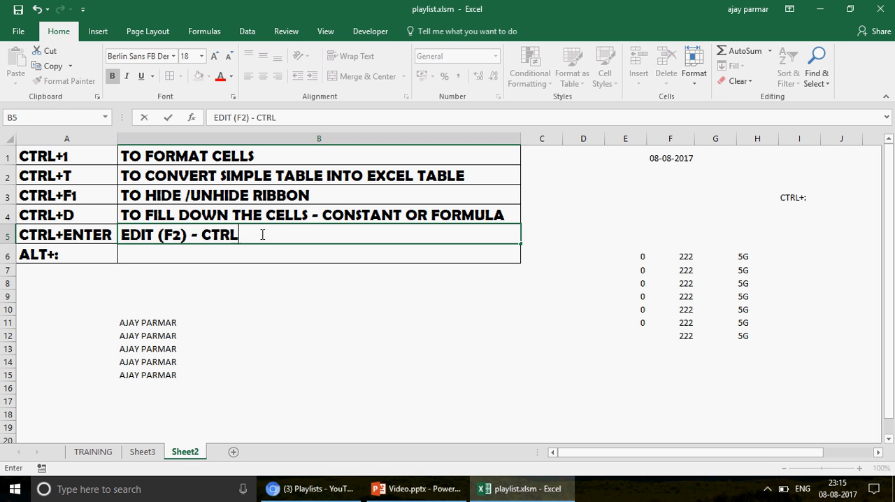
{"action": "type", "text": "+ENTER - THE "}
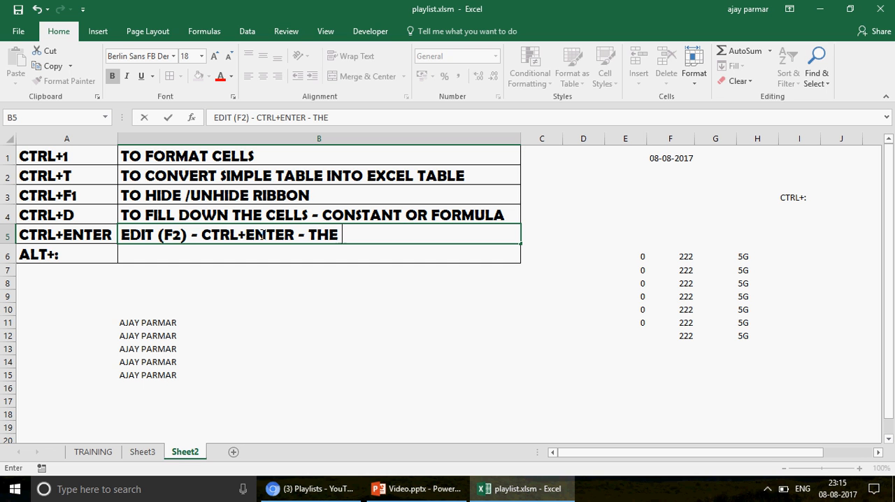
{"action": "type", "text": "CHAGE"}
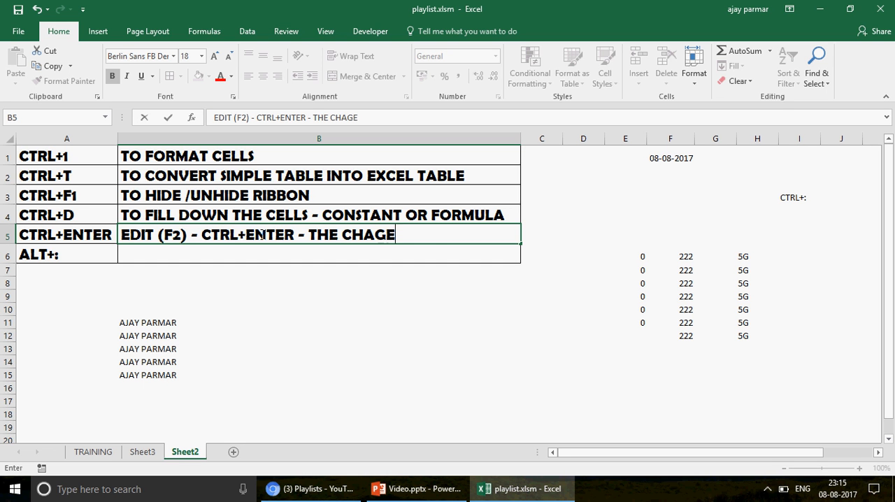
{"action": "key", "text": "BackSpace"}
{"action": "key", "text": "BackSpace"}
{"action": "type", "text": "NGES IN"}
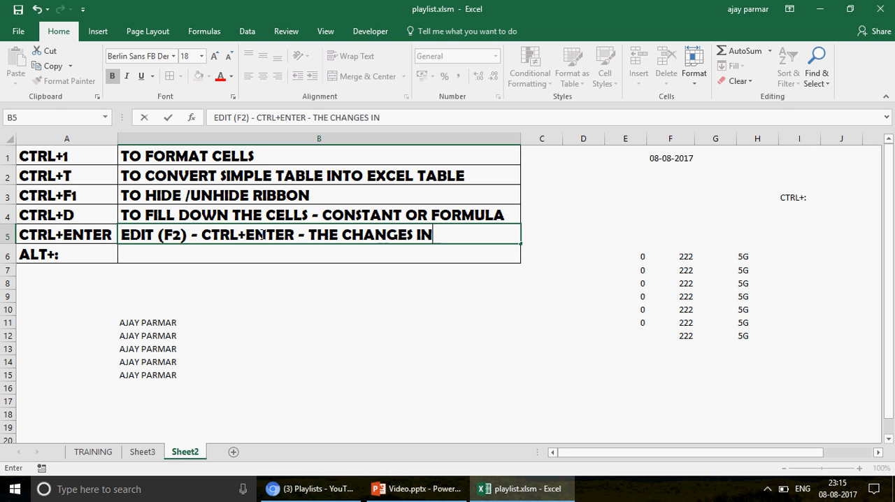
{"action": "type", "text": " THE CELL P"}
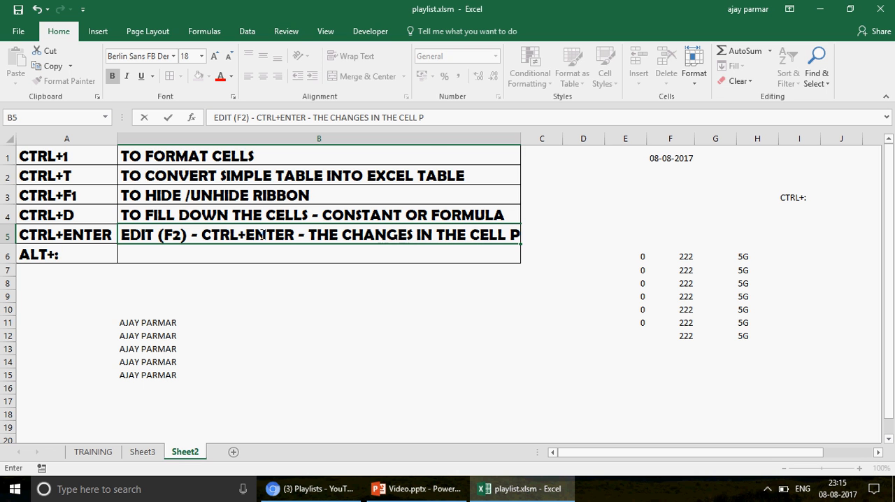
{"action": "type", "text": "ASTED IN "}
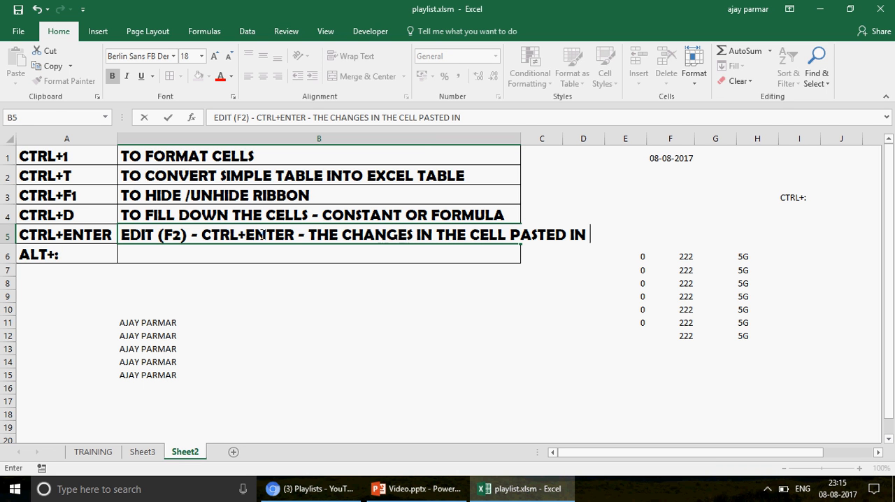
{"action": "type", "text": "YOUR SELECT"}
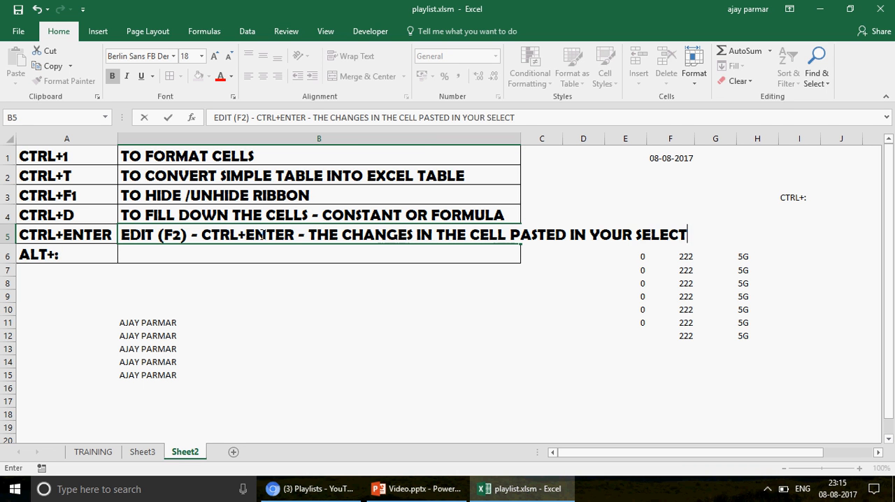
{"action": "type", "text": "ION"}
{"action": "key", "text": "Return"}
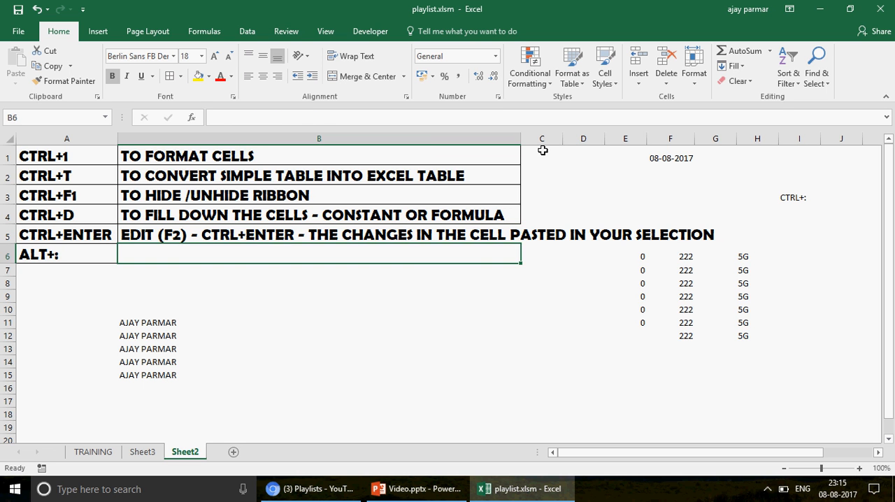
{"action": "double_click", "coordinate": [521, 139]}
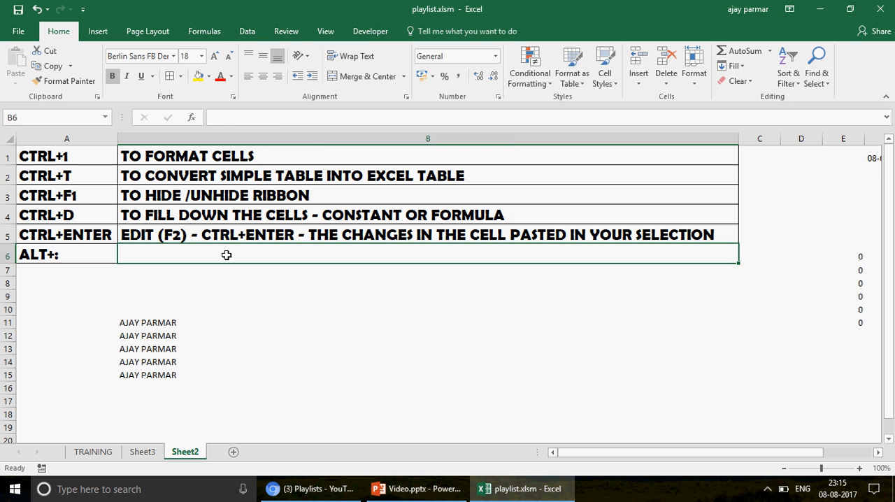
{"action": "left_click", "coordinate": [63, 250]}
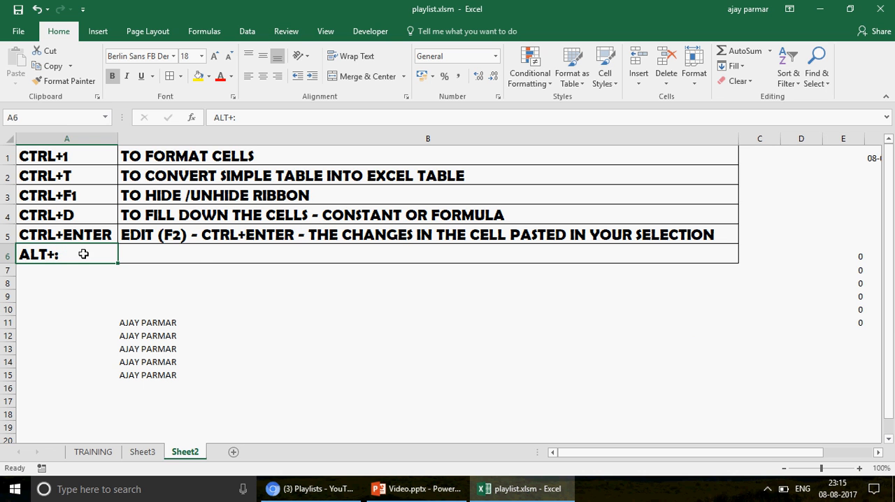
{"action": "left_click", "coordinate": [204, 256]}
{"action": "left_click", "coordinate": [293, 300]}
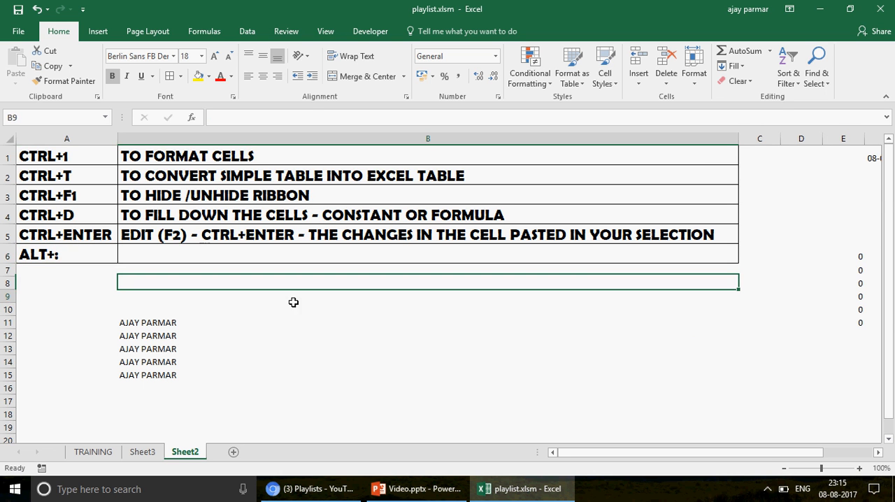
{"action": "left_click", "coordinate": [183, 256]}
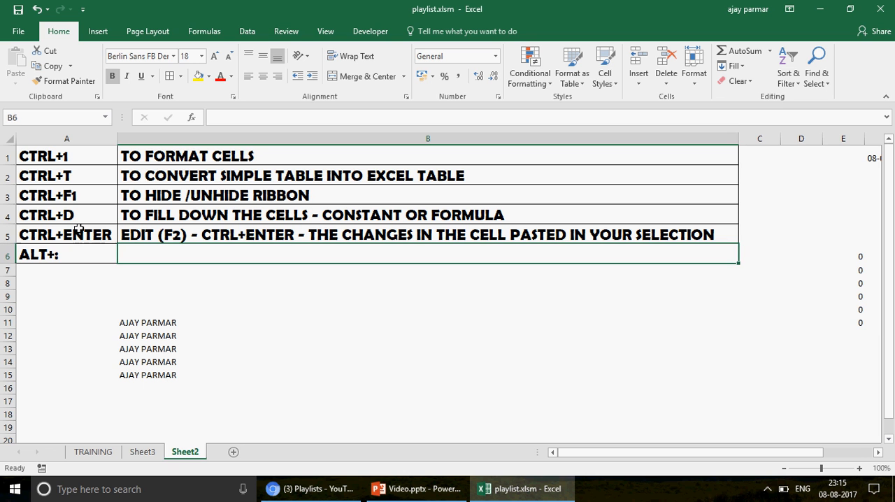
{"action": "left_click", "coordinate": [72, 255]}
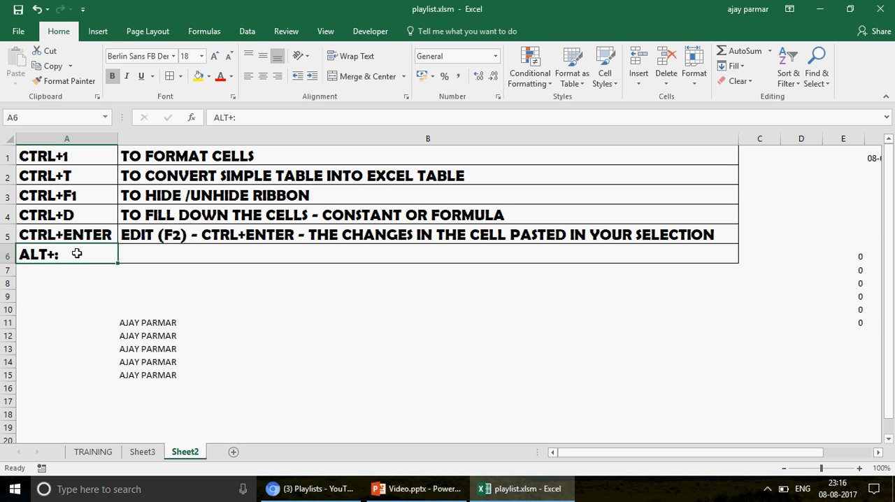
Hide row 2 with the CTRL+T entry and row 4 with the CTRL+D entry
{"action": "left_click", "coordinate": [3, 177]}
{"action": "right_click", "coordinate": [3, 176]}
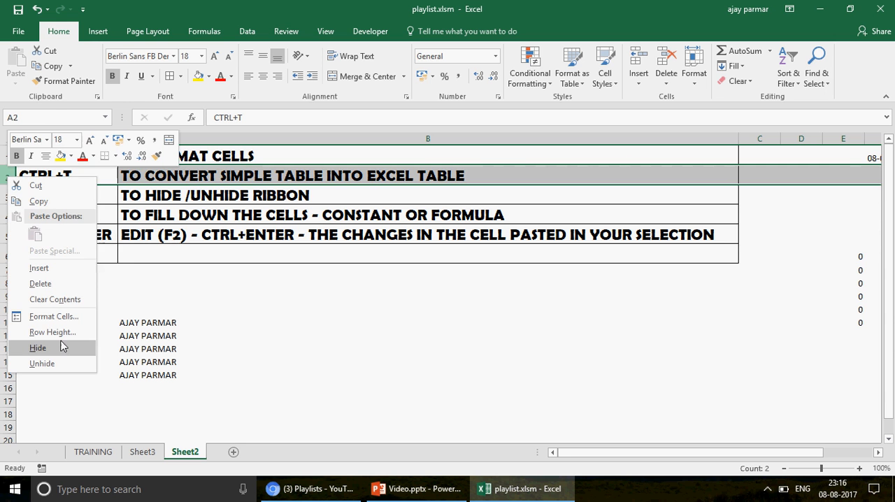
{"action": "left_click", "coordinate": [60, 350]}
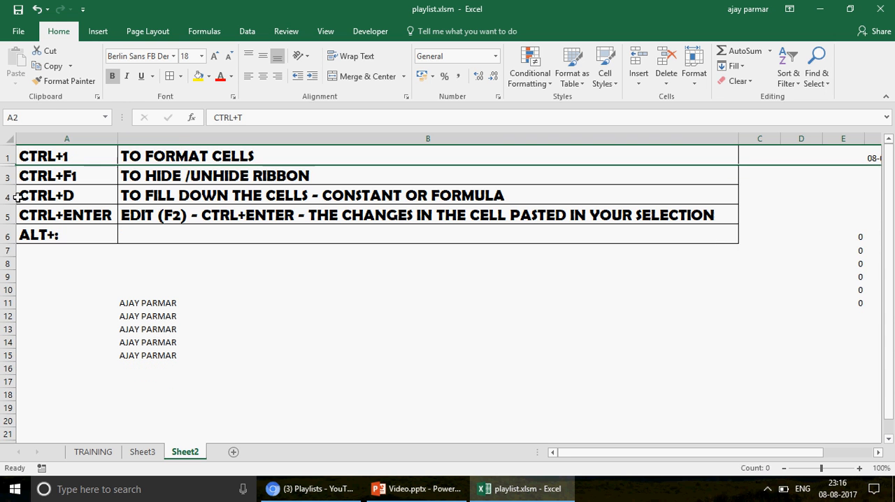
{"action": "left_click", "coordinate": [8, 197]}
{"action": "right_click", "coordinate": [7, 197]}
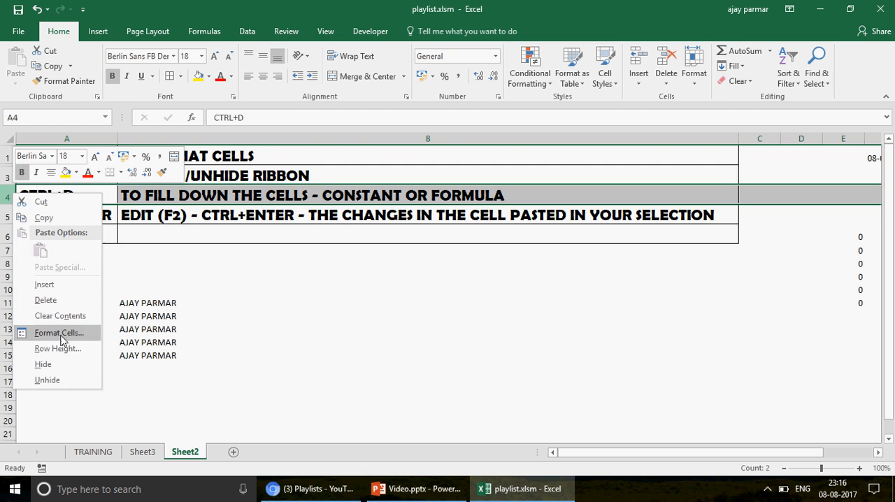
{"action": "left_click", "coordinate": [68, 367]}
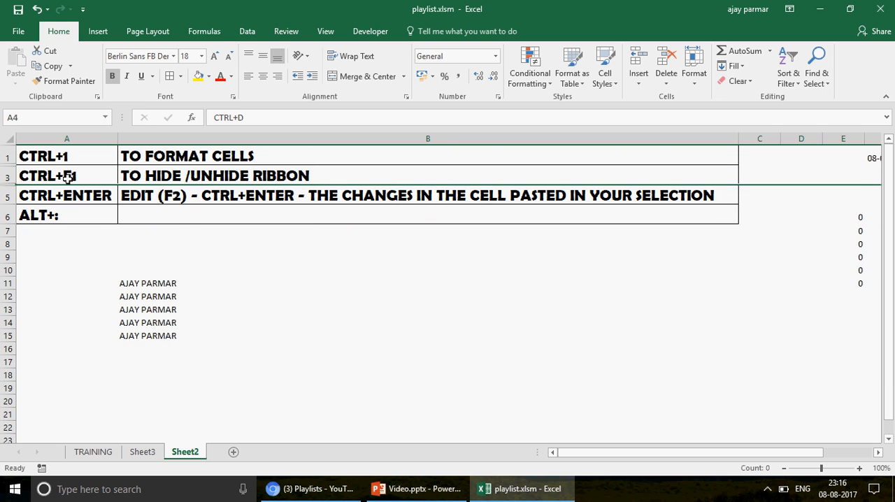
Copy the shortcut names in A1 through A6, paste them at A1 of a new sheet, and autofit column A
{"action": "left_click", "coordinate": [79, 153]}
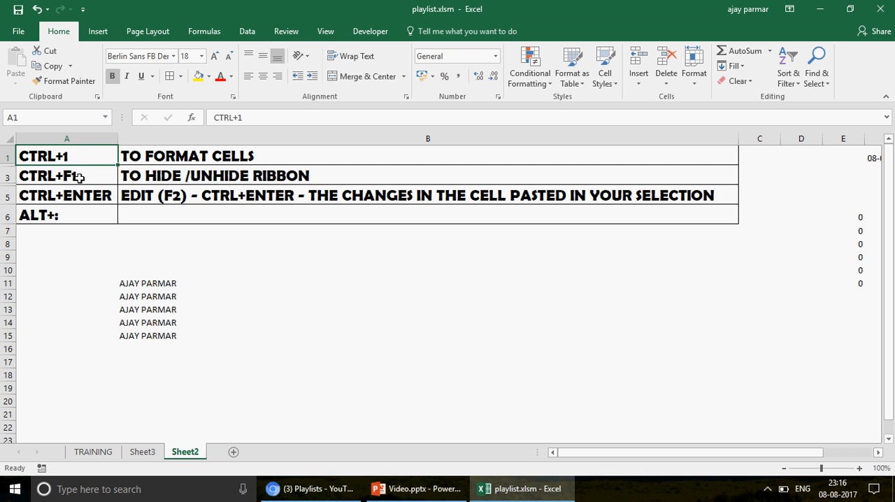
{"action": "key", "text": "shift+Down"}
{"action": "key", "text": "shift+Down"}
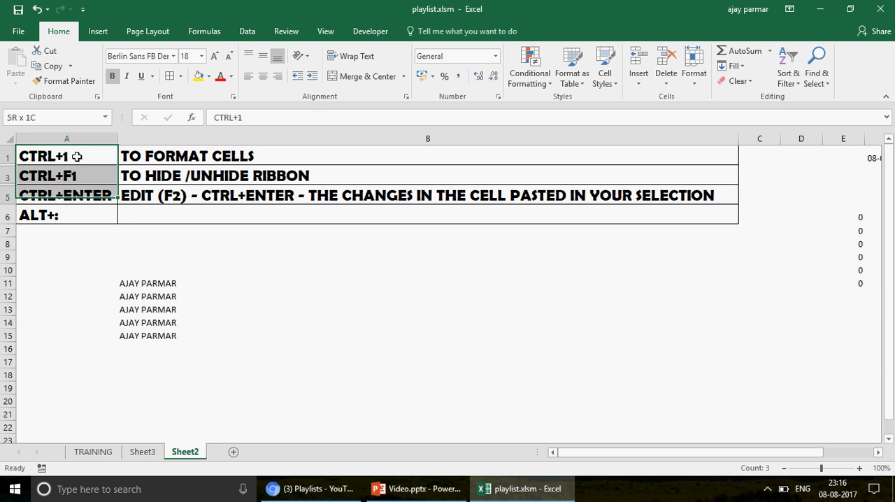
{"action": "key", "text": "shift+Down"}
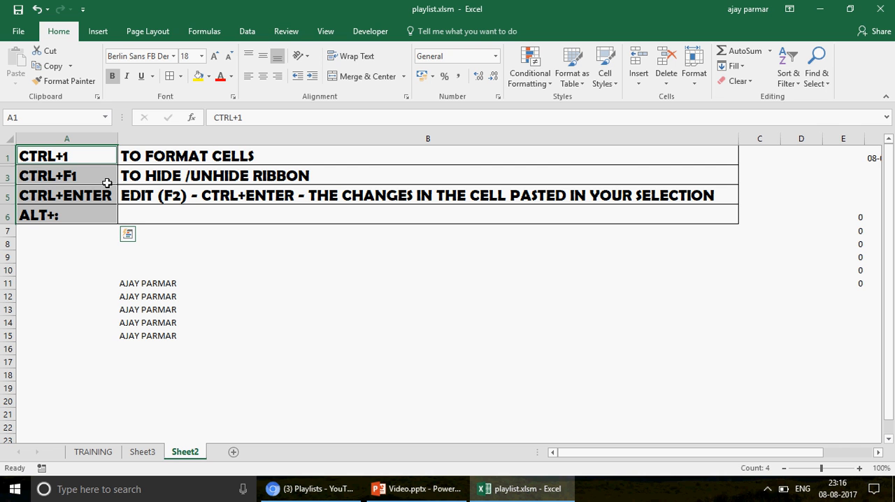
{"action": "key", "text": "ctrl+c"}
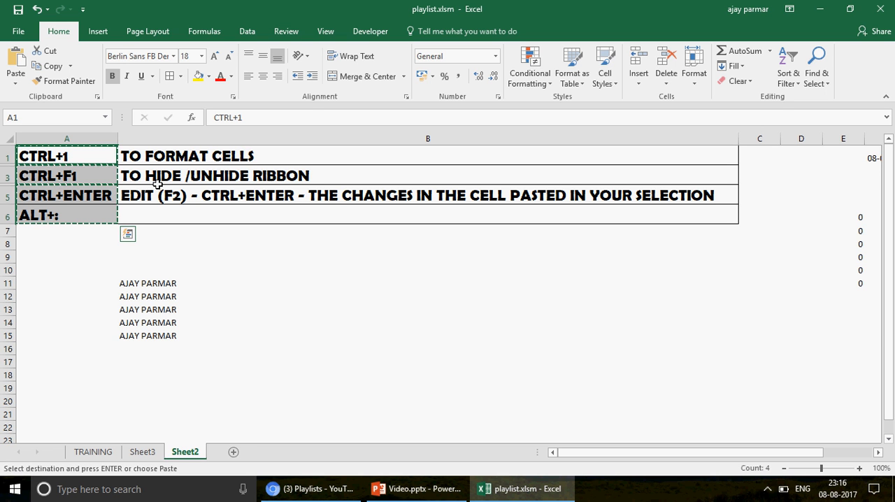
{"action": "left_click", "coordinate": [234, 453]}
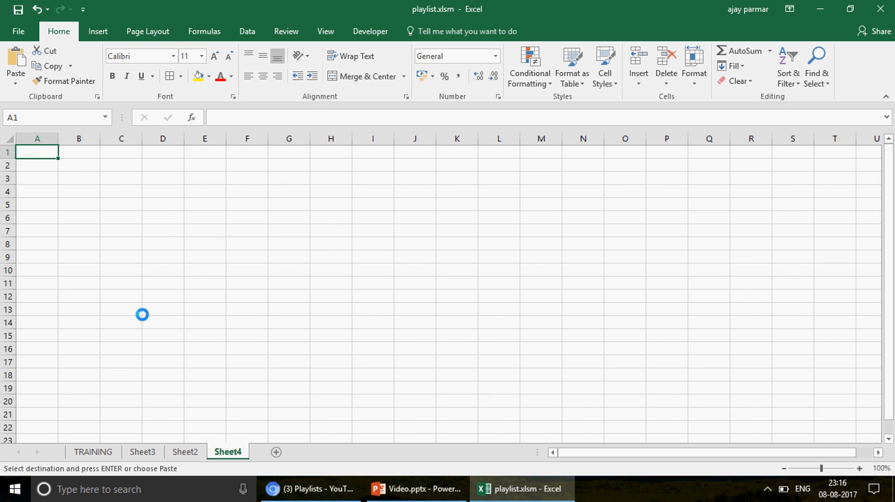
{"action": "key", "text": "ctrl+v"}
{"action": "double_click", "coordinate": [54, 137]}
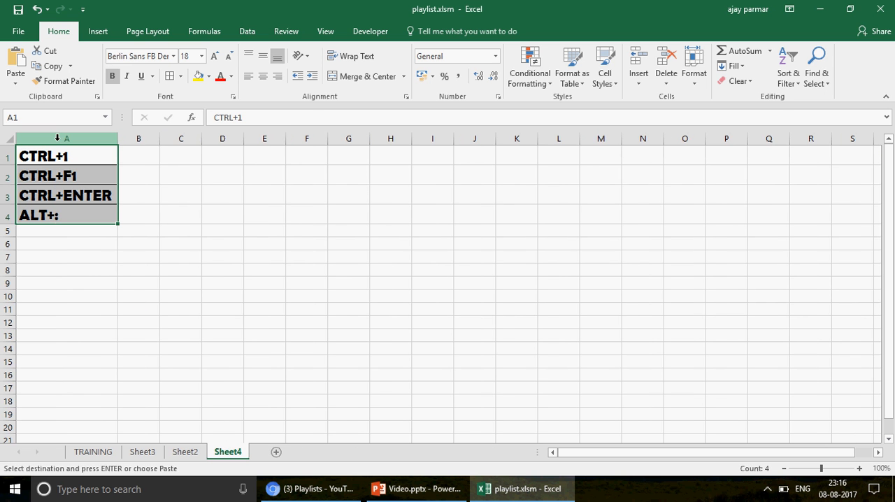
Return to Sheet2, select only A1, and cancel the pending copy
{"action": "left_click", "coordinate": [185, 452]}
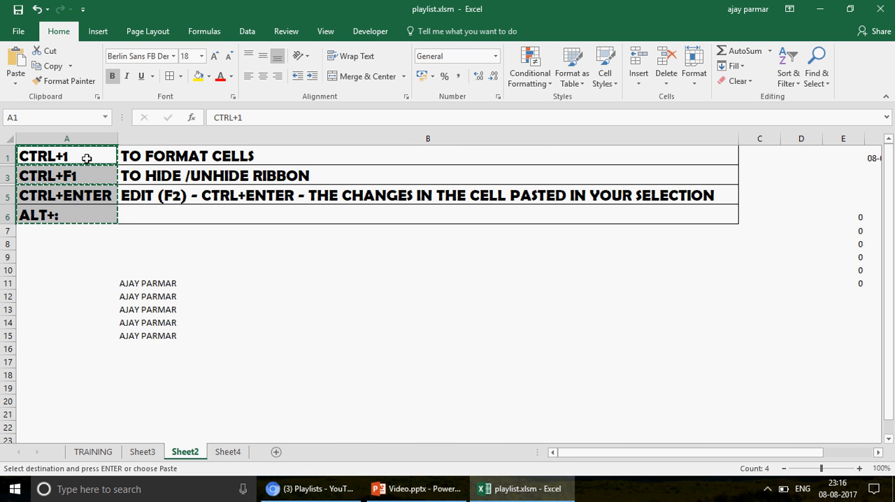
{"action": "left_click", "coordinate": [87, 159]}
{"action": "key", "text": "Escape"}
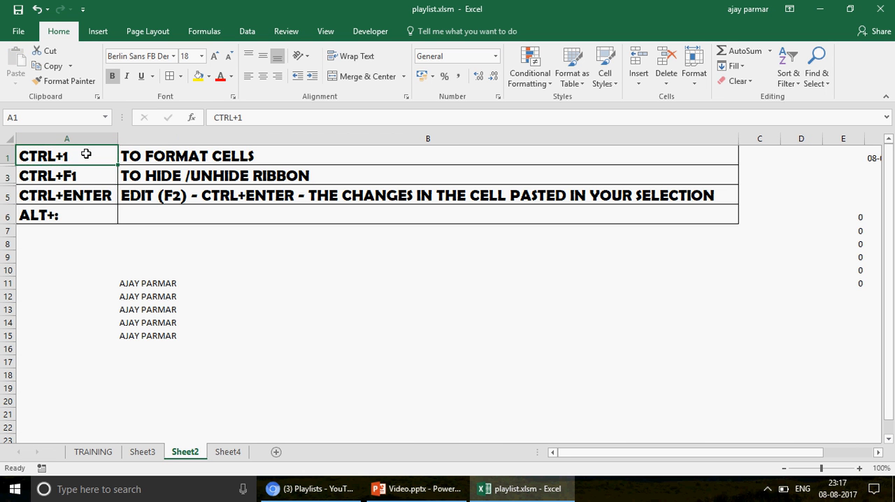
Copy the whole range A1 through A6 of Sheet2, paste it at E1 of Sheet4, and autofit column E
{"action": "key", "text": "ctrl+shift+Down"}
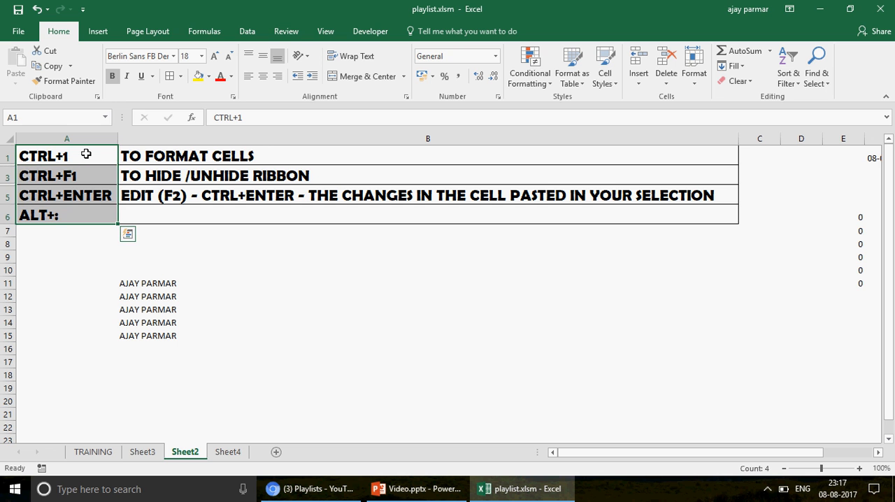
{"action": "key", "text": "ctrl+c"}
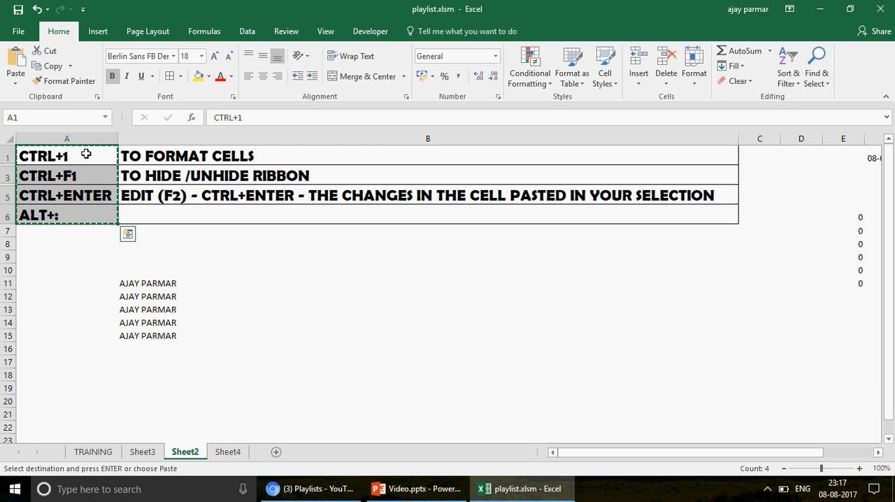
{"action": "left_click", "coordinate": [228, 451]}
{"action": "key", "text": "ctrl+v"}
{"action": "left_click", "coordinate": [262, 157]}
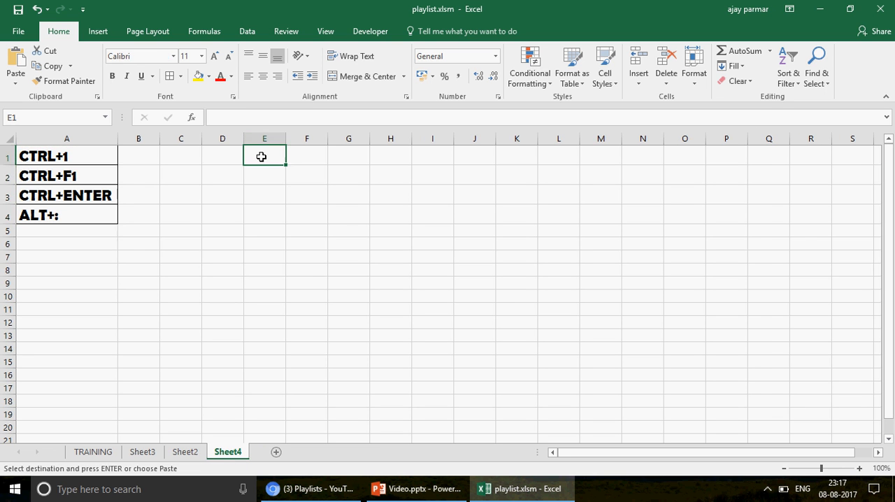
{"action": "key", "text": "ctrl+v"}
{"action": "left_click_drag", "start_coordinate": [286, 142], "coordinate": [285, 142]}
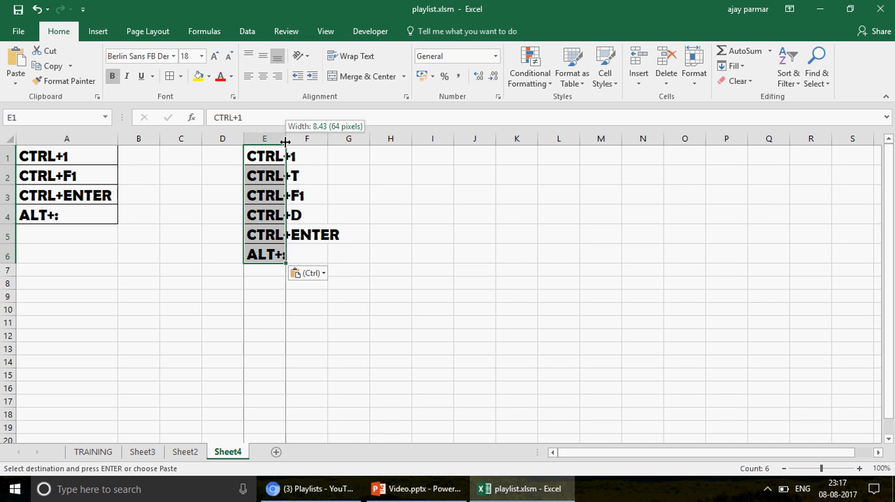
{"action": "double_click", "coordinate": [286, 142]}
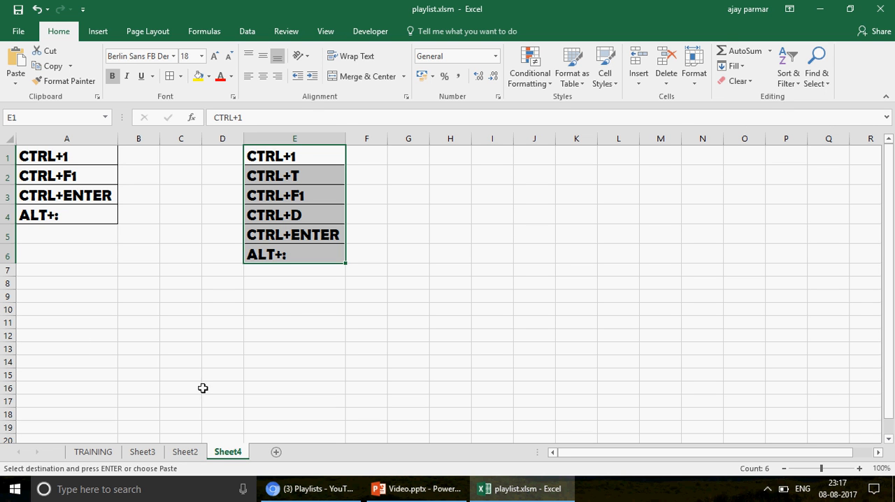
Copy only the visible cells of A1 through A6 in Sheet2 and paste them at A9 of Sheet4
{"action": "left_click", "coordinate": [185, 453]}
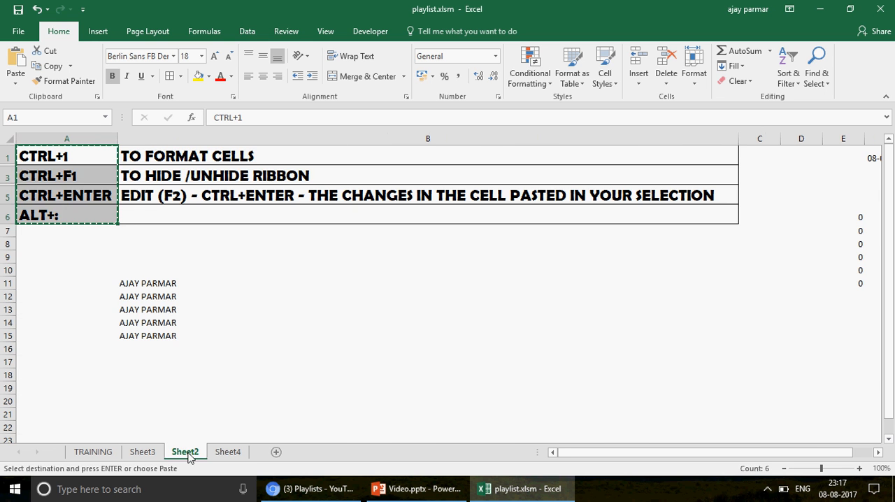
{"action": "key", "text": "ctrl+v"}
{"action": "left_click", "coordinate": [82, 154]}
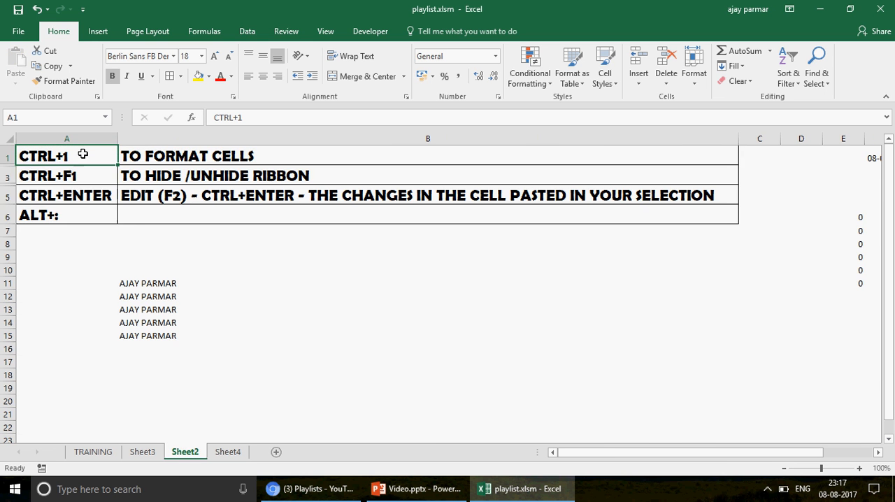
{"action": "key", "text": "ctrl+shift+Down"}
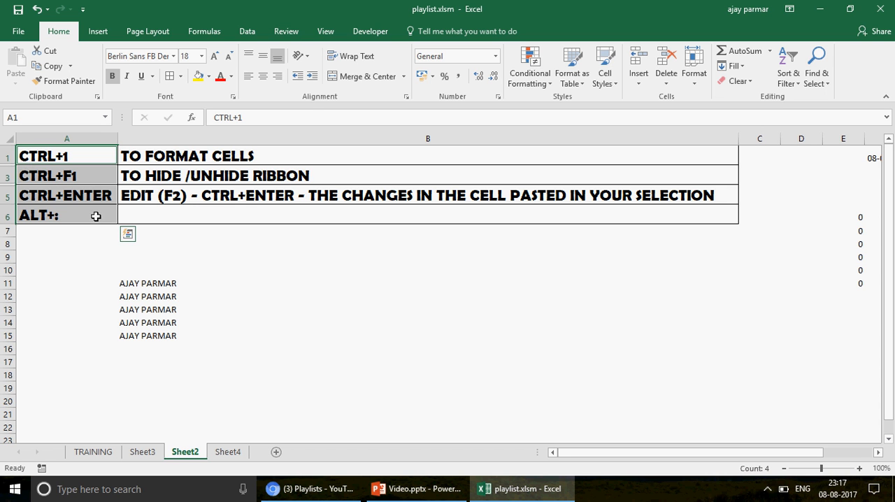
{"action": "key", "text": "ctrl+c"}
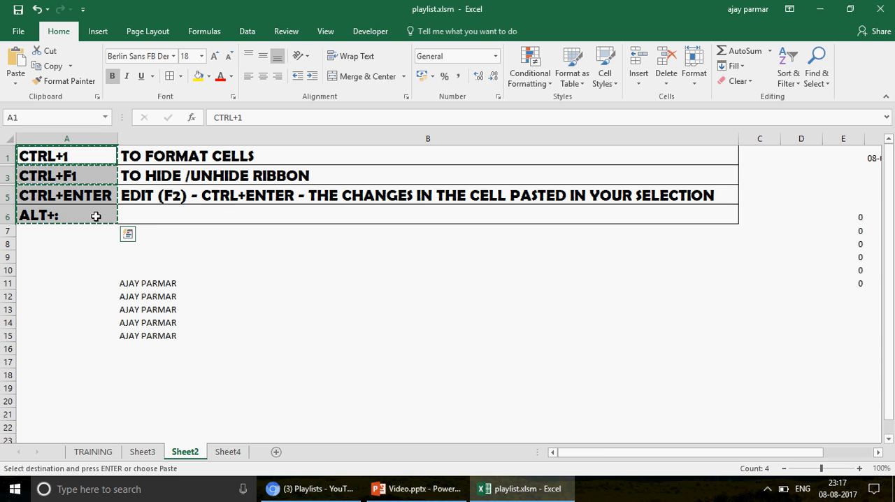
{"action": "left_click", "coordinate": [224, 452]}
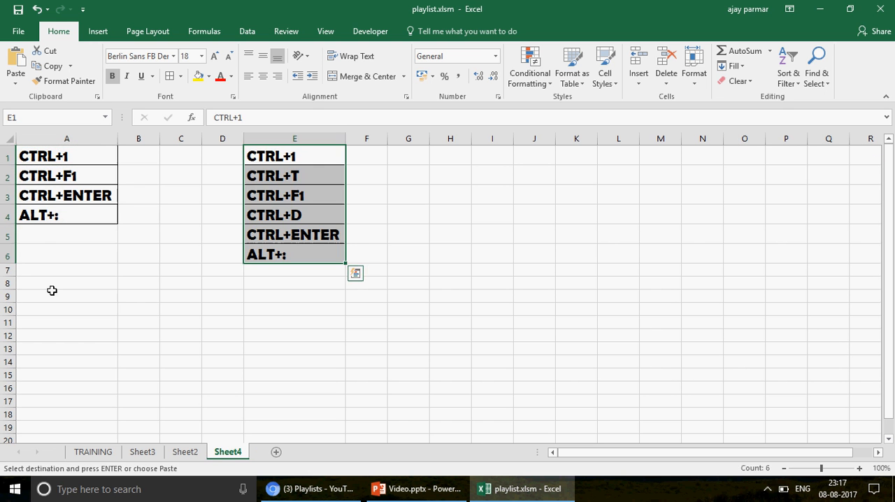
{"action": "left_click", "coordinate": [52, 291]}
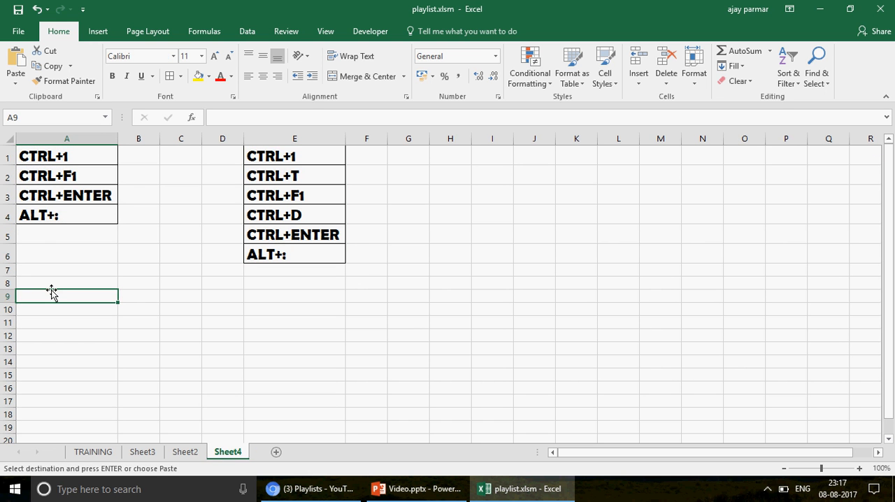
{"action": "key", "text": "ctrl+v"}
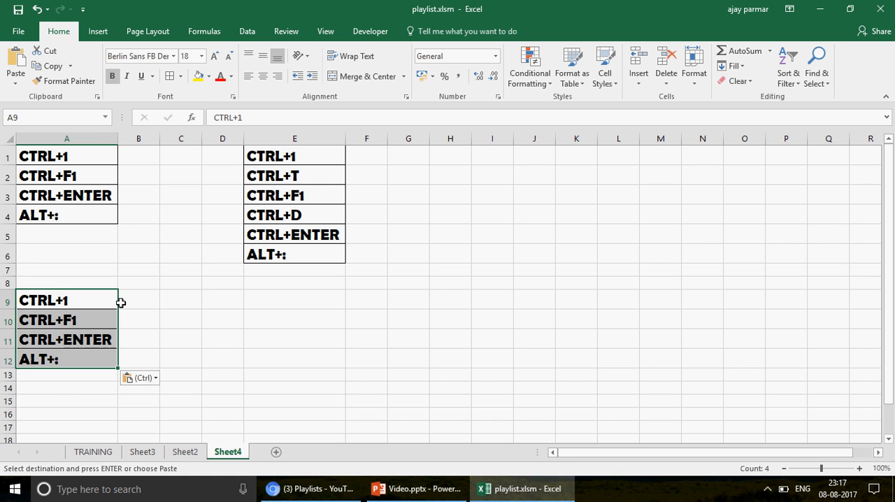
{"action": "left_click", "coordinate": [146, 303]}
{"action": "left_click", "coordinate": [78, 300]}
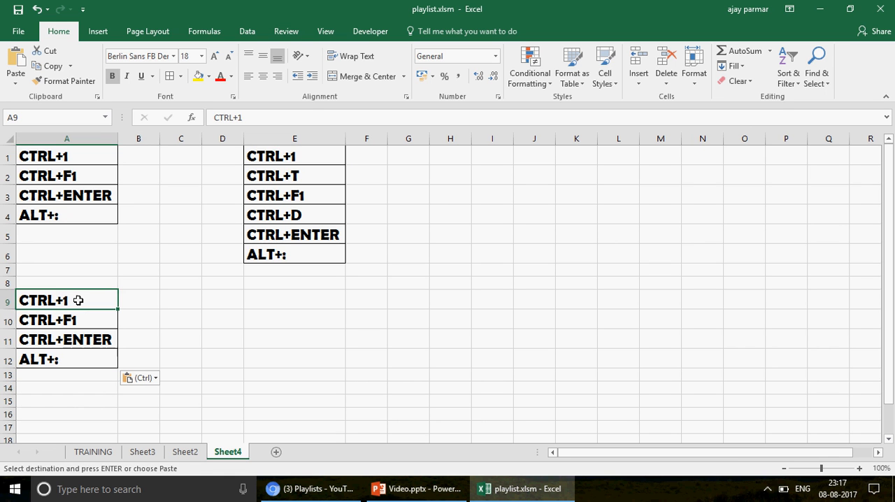
Unhide the hidden rows between rows 1 and 6 of Sheet2
{"action": "left_click", "coordinate": [186, 453]}
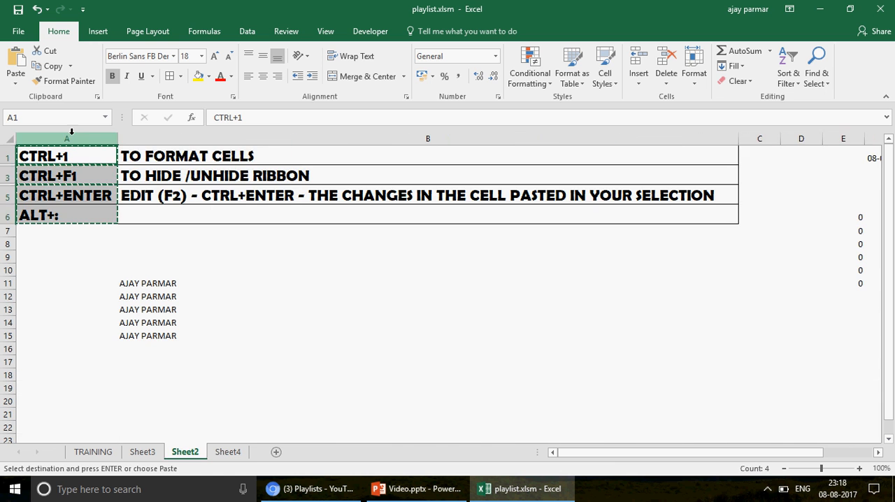
{"action": "left_click", "coordinate": [6, 155]}
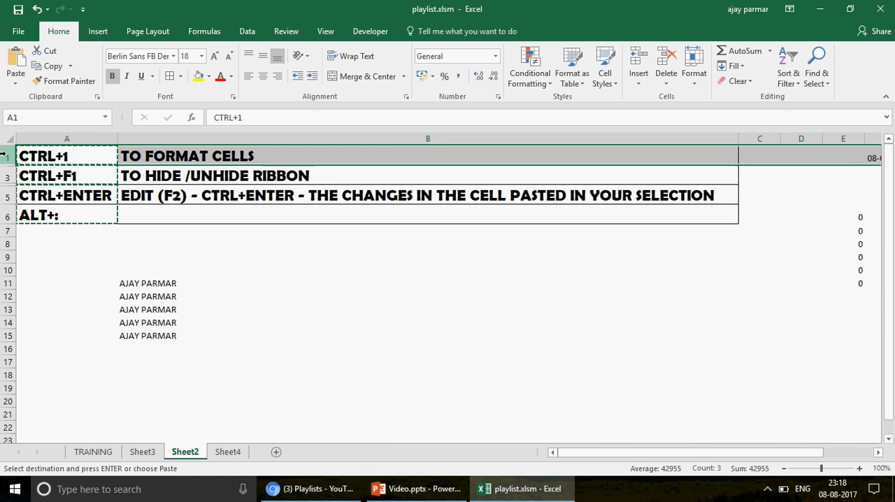
{"action": "left_click", "coordinate": [6, 217], "text": "shift"}
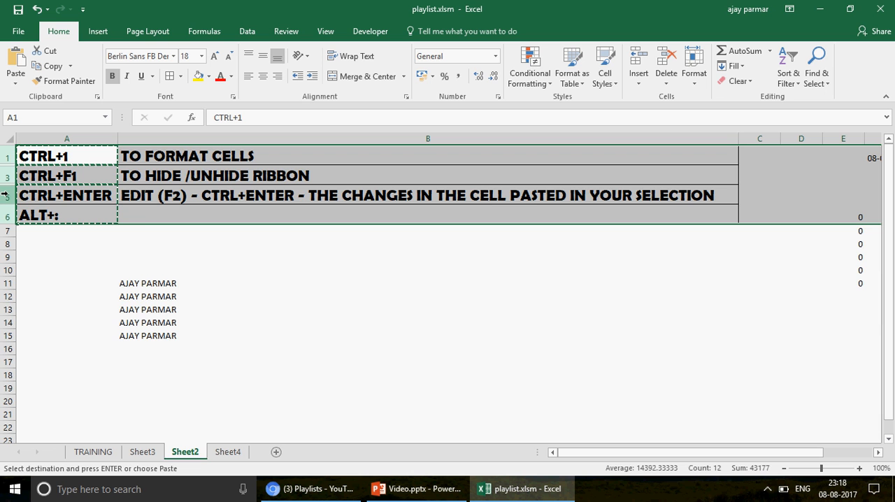
{"action": "right_click", "coordinate": [6, 196]}
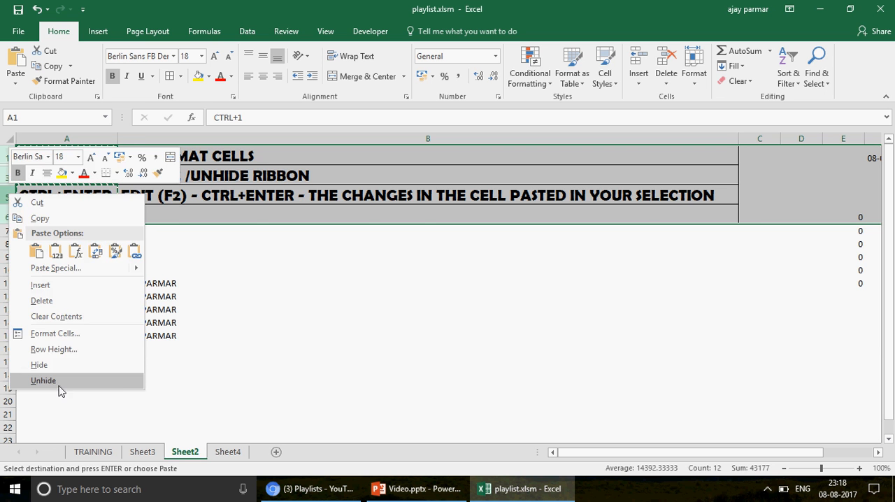
{"action": "left_click", "coordinate": [43, 380]}
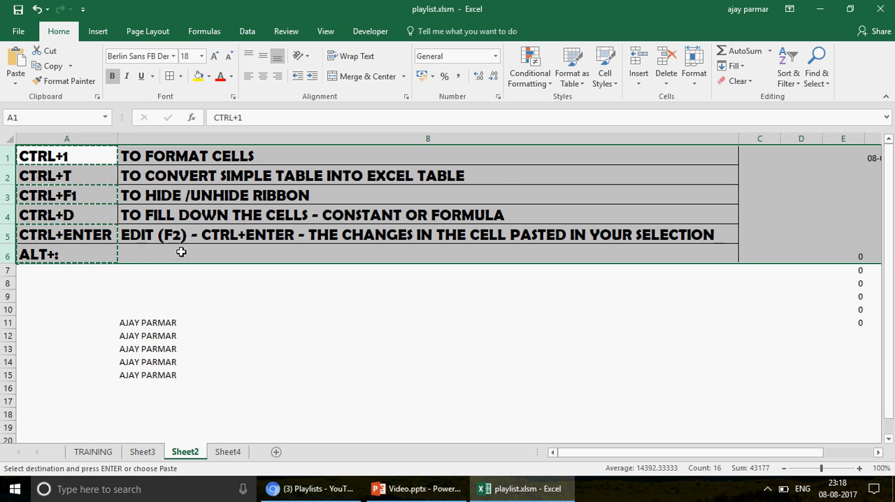
Cancel the pending copy and enter "TO COPY THE VISIBLE CELLS ONLY" in B6 as the ALT+: description
{"action": "left_click", "coordinate": [181, 252]}
{"action": "left_click", "coordinate": [66, 252]}
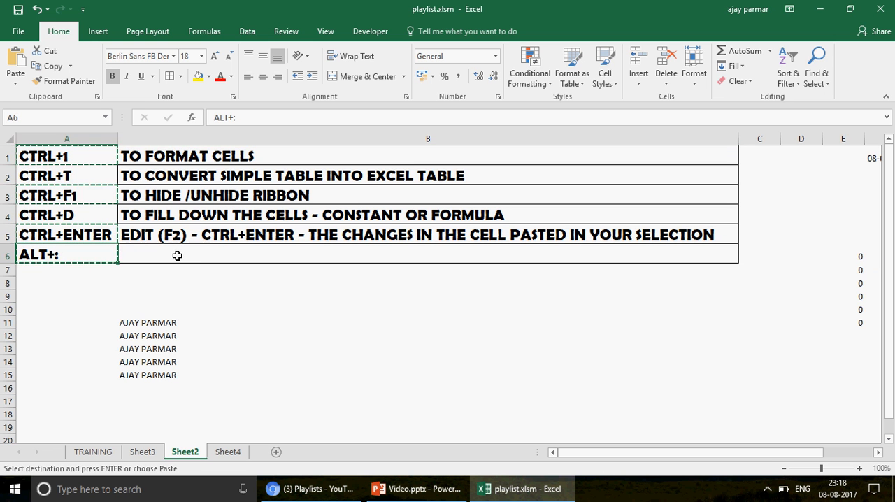
{"action": "left_click", "coordinate": [197, 257]}
{"action": "key", "text": "Escape"}
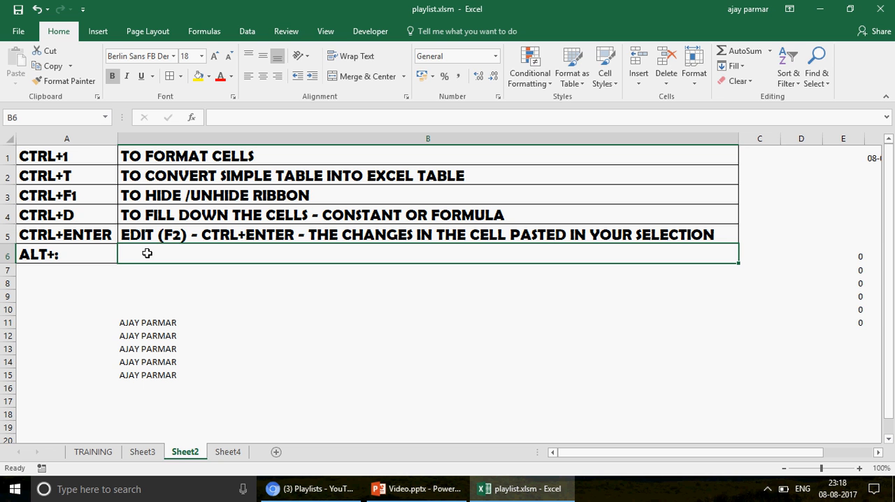
{"action": "type", "text": "TO CP"}
{"action": "key", "text": "BackSpace"}
{"action": "type", "text": "O"}
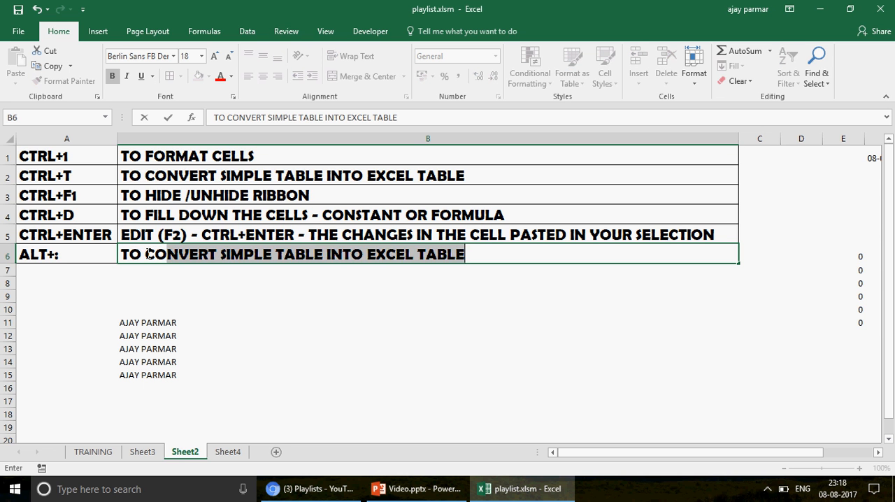
{"action": "type", "text": "PY THE VID"}
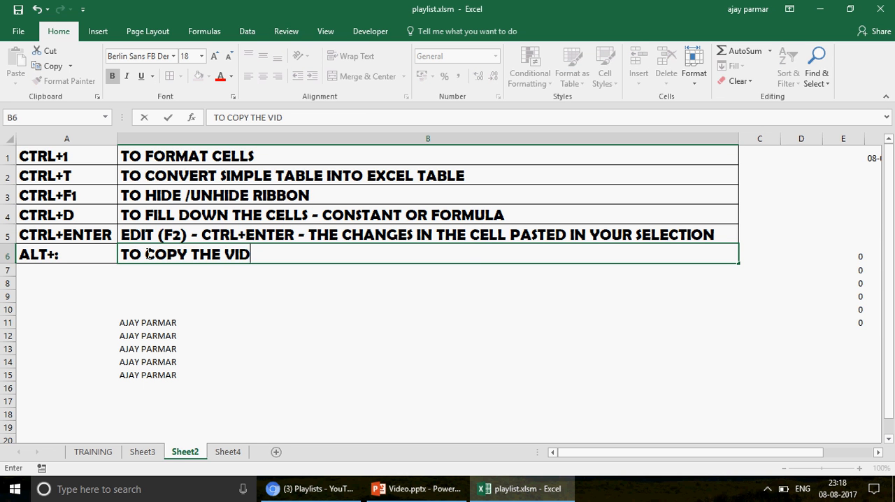
{"action": "key", "text": "BackSpace"}
{"action": "type", "text": "SIBLE CE"}
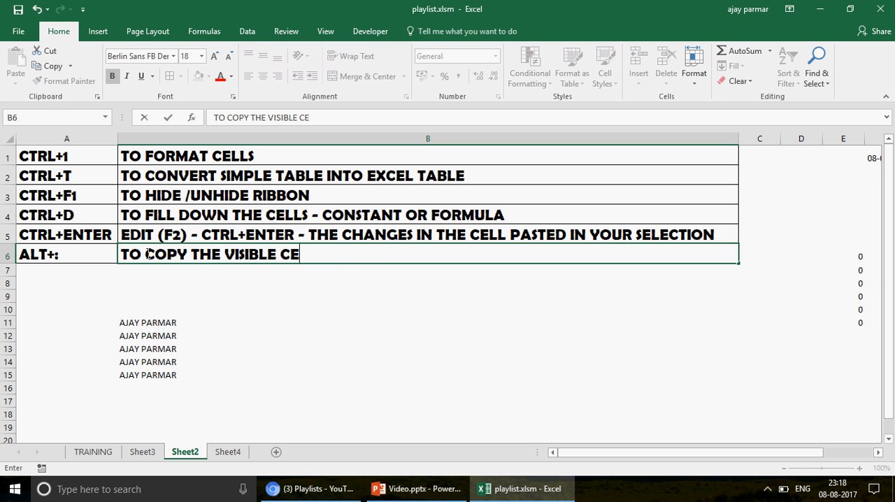
{"action": "type", "text": "LLS ONLY"}
{"action": "key", "text": "Return"}
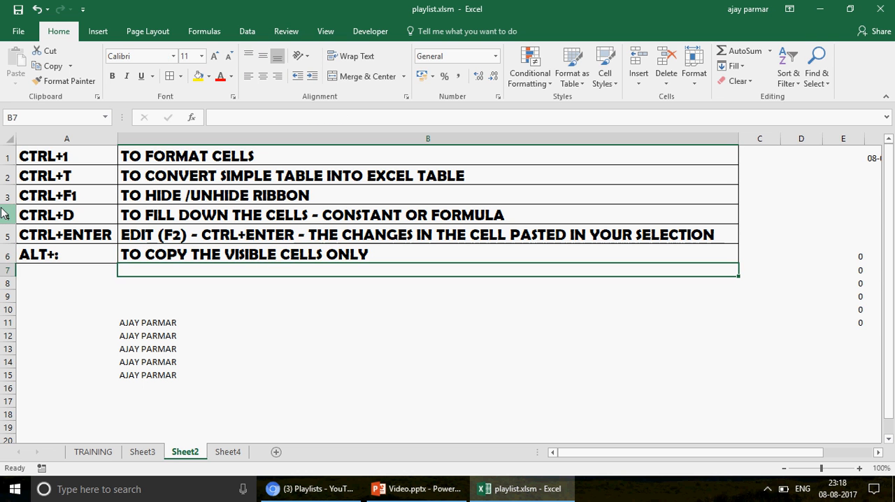
Hide rows 3 and 4 with the CTRL+F1 and CTRL+D entries
{"action": "left_click_drag", "start_coordinate": [3, 214], "coordinate": [6, 216]}
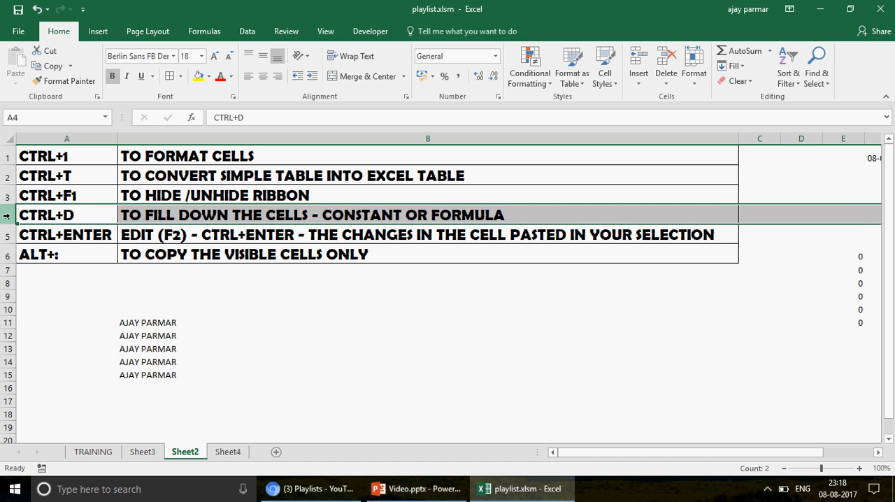
{"action": "left_click", "coordinate": [5, 195], "text": "shift"}
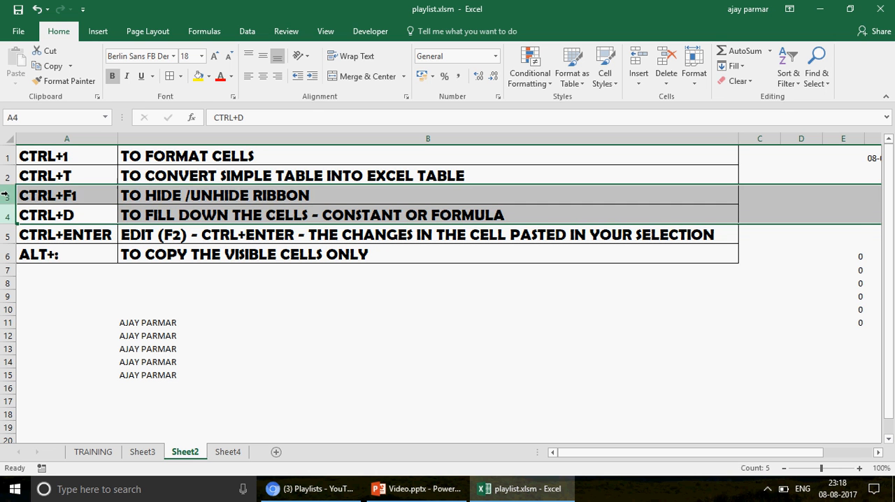
{"action": "right_click", "coordinate": [5, 195]}
{"action": "left_click", "coordinate": [39, 365]}
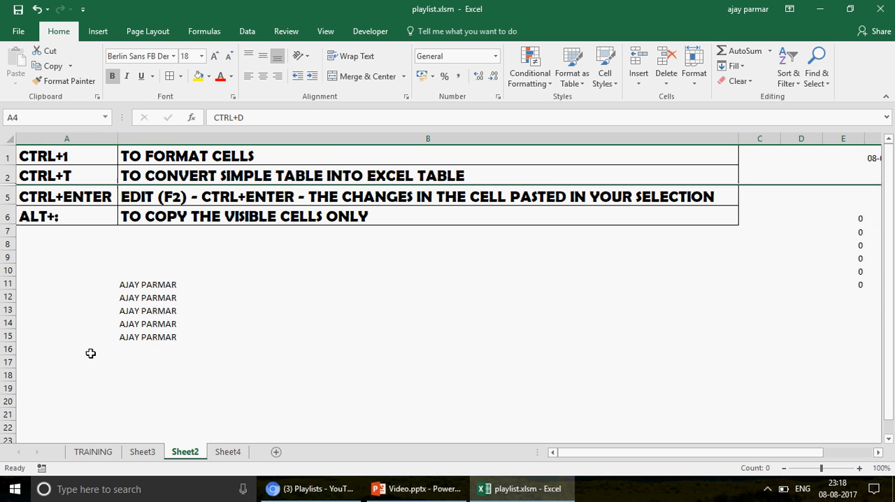
Select A1 through A6 and restrict the selection to visible cells only with Go To Special
{"action": "left_click", "coordinate": [65, 155]}
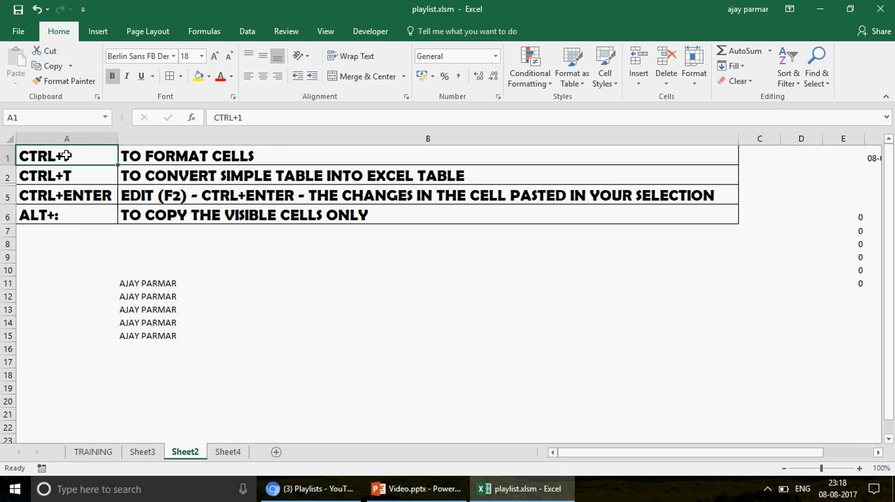
{"action": "left_click", "coordinate": [77, 210], "text": "shift"}
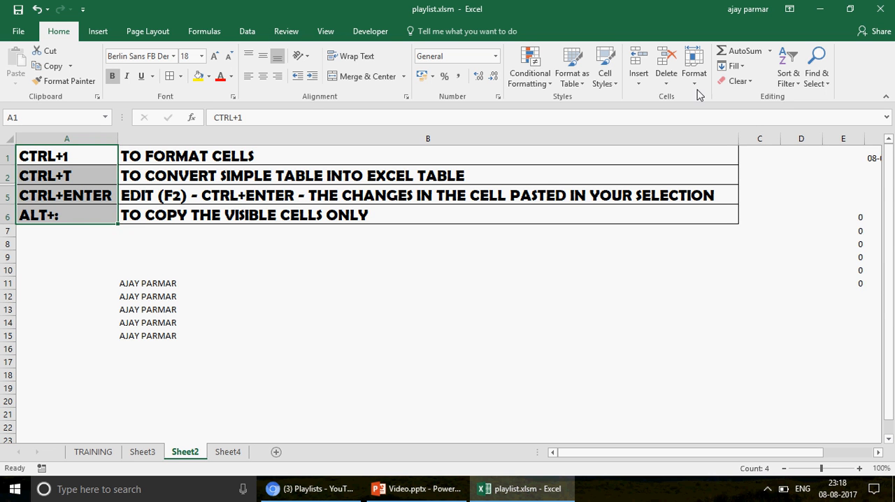
{"action": "left_click", "coordinate": [826, 93]}
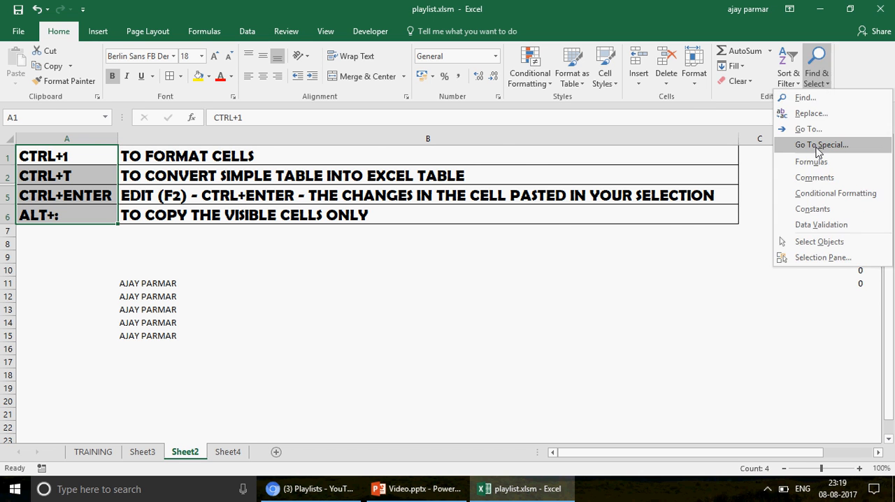
{"action": "left_click", "coordinate": [818, 147]}
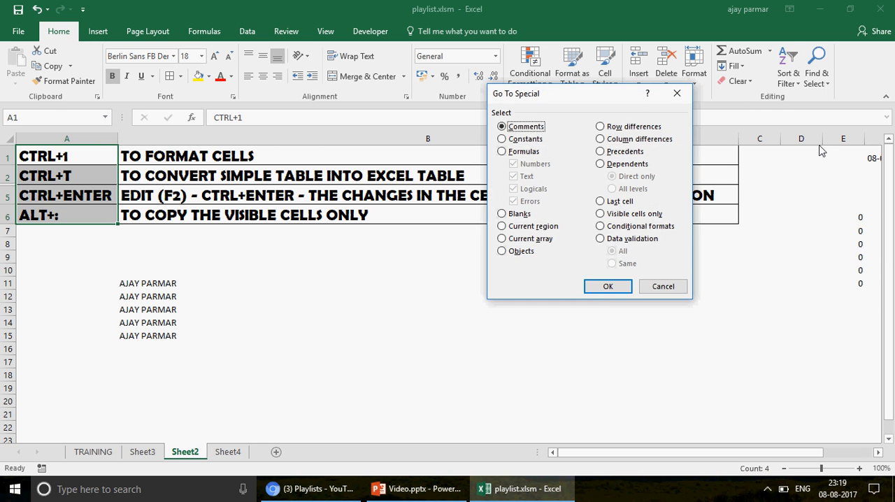
{"action": "left_click", "coordinate": [601, 214]}
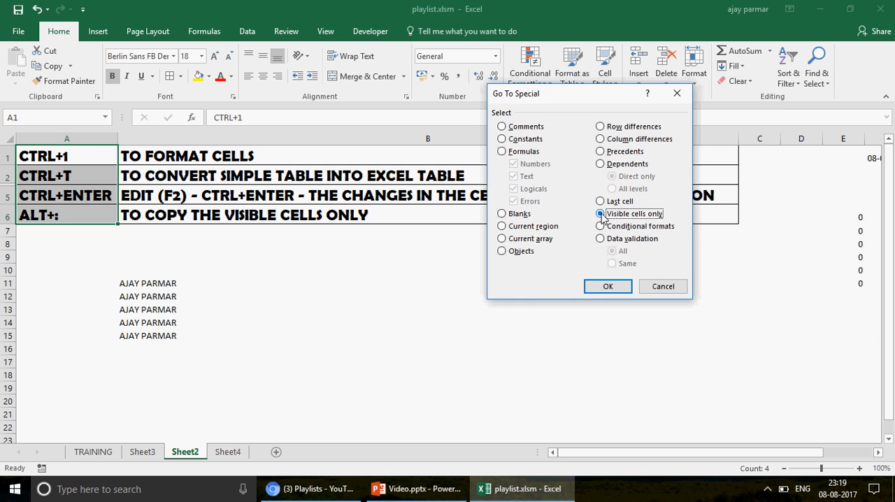
{"action": "left_click", "coordinate": [606, 287]}
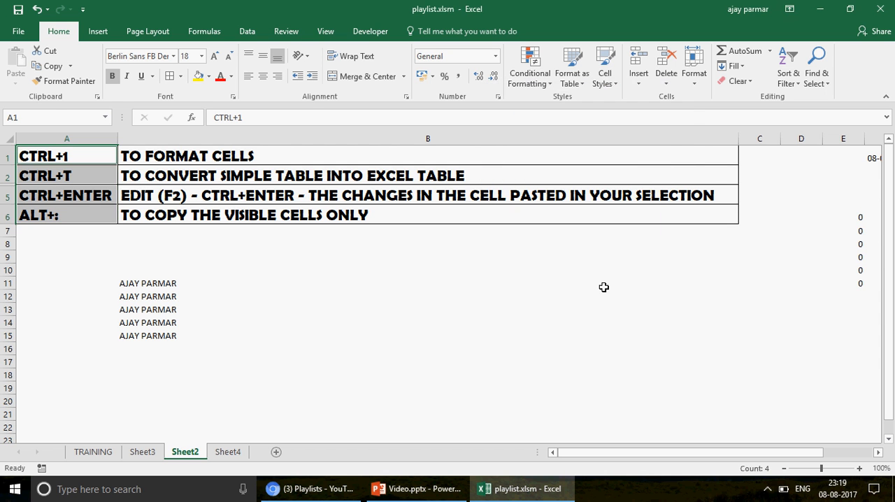
Copy the selected visible cells from column A of Sheet2 and paste them into Sheet4 starting at H1
{"action": "key", "text": "ctrl+c"}
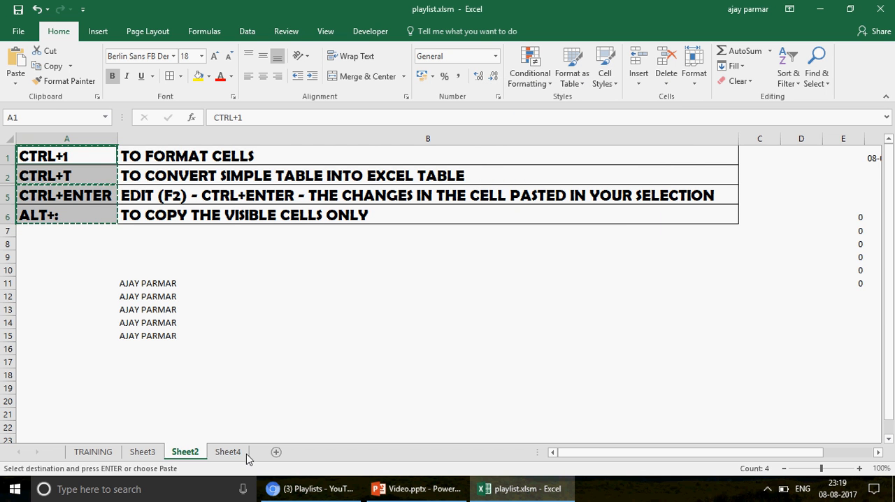
{"action": "left_click", "coordinate": [229, 453]}
{"action": "left_click", "coordinate": [435, 160]}
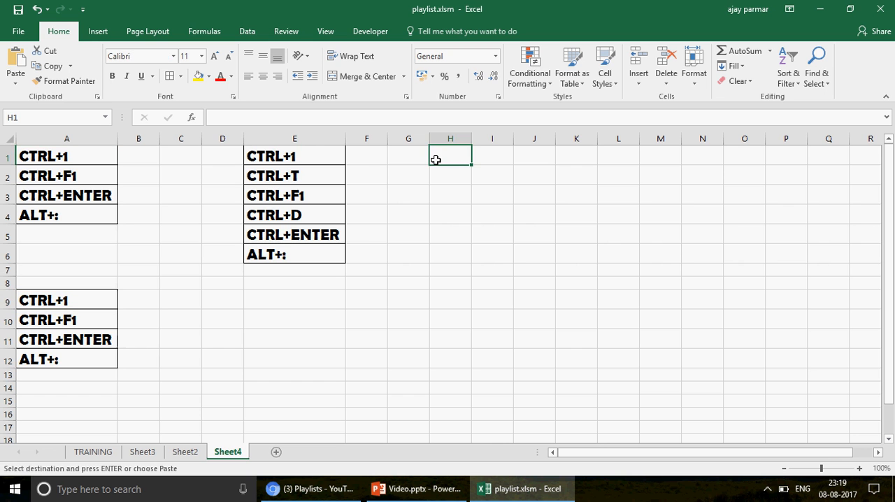
{"action": "key", "text": "ctrl+v"}
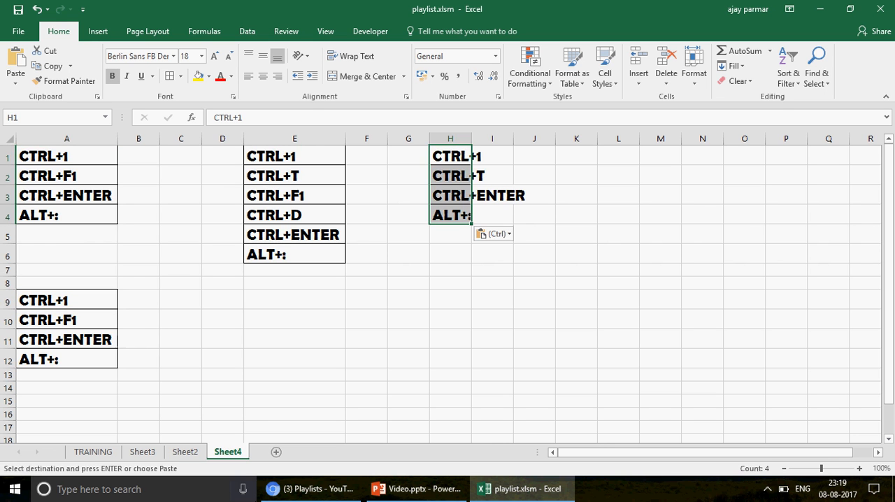
Select A1 through A6 on Sheet2 and view the Go To Special options without applying any
{"action": "left_click", "coordinate": [186, 452]}
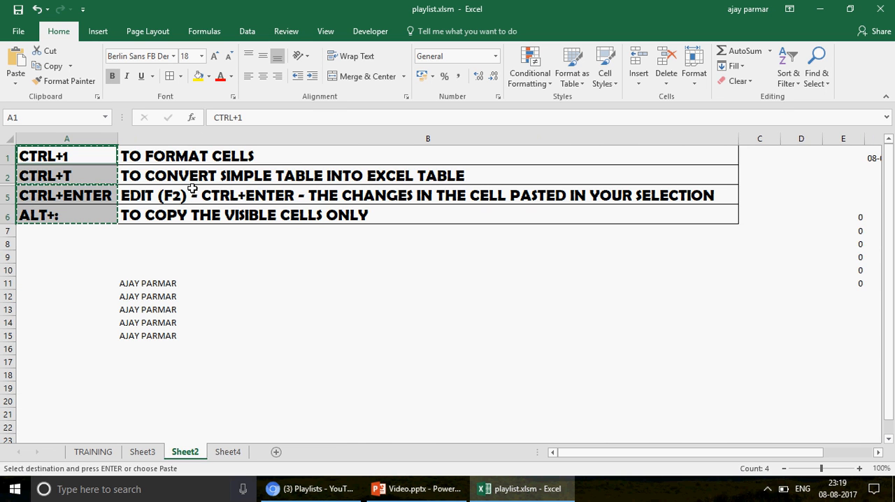
{"action": "left_click", "coordinate": [818, 78]}
{"action": "left_click", "coordinate": [828, 147]}
{"action": "left_click", "coordinate": [95, 151]}
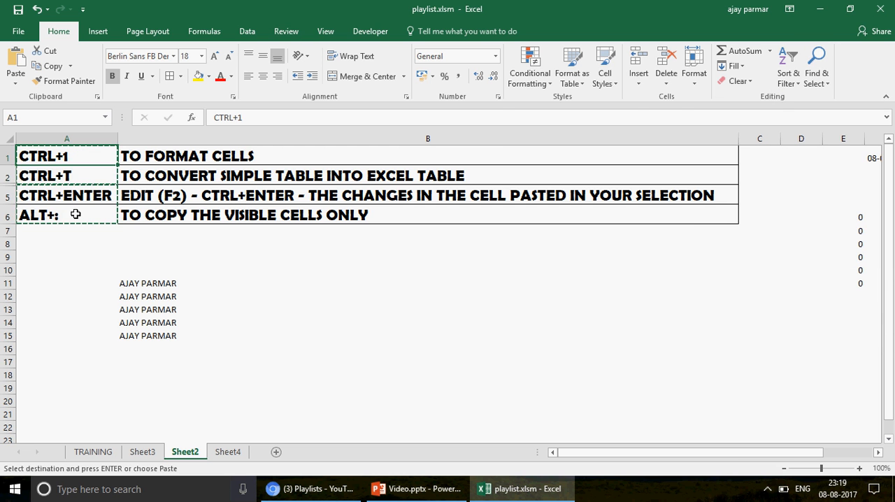
{"action": "left_click", "coordinate": [75, 214], "text": "shift"}
{"action": "key", "text": "F5"}
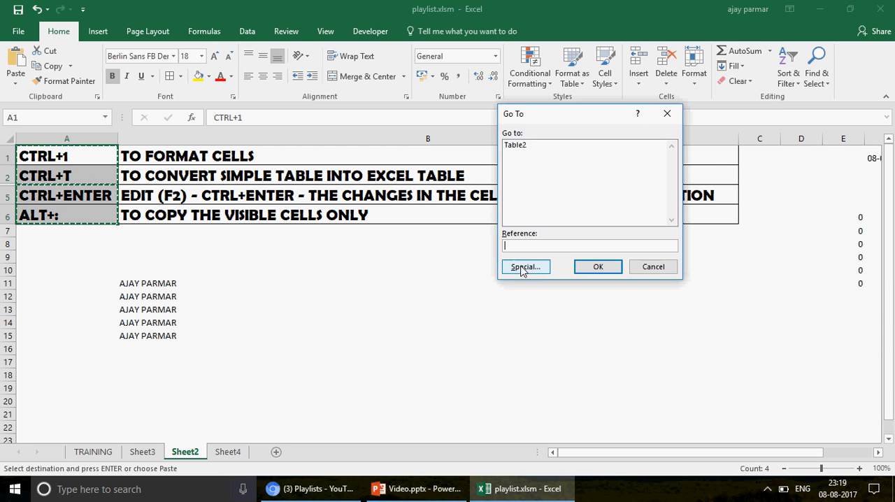
{"action": "left_click", "coordinate": [530, 271]}
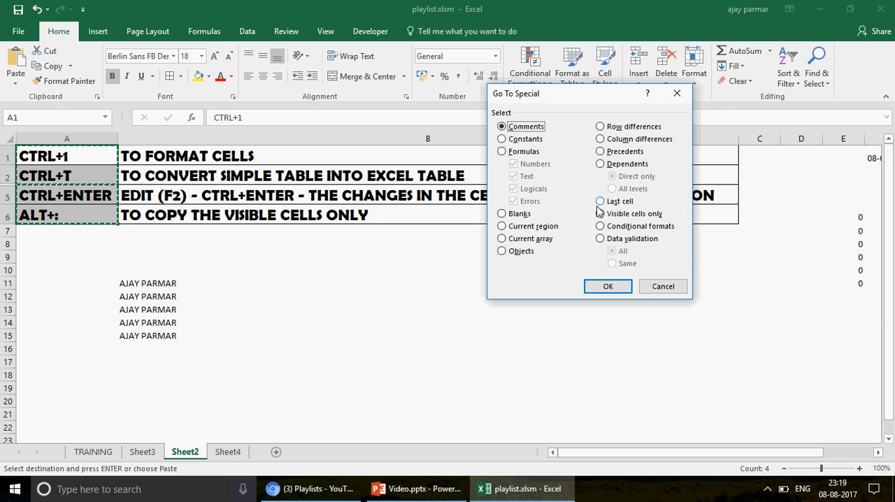
{"action": "left_click", "coordinate": [663, 288]}
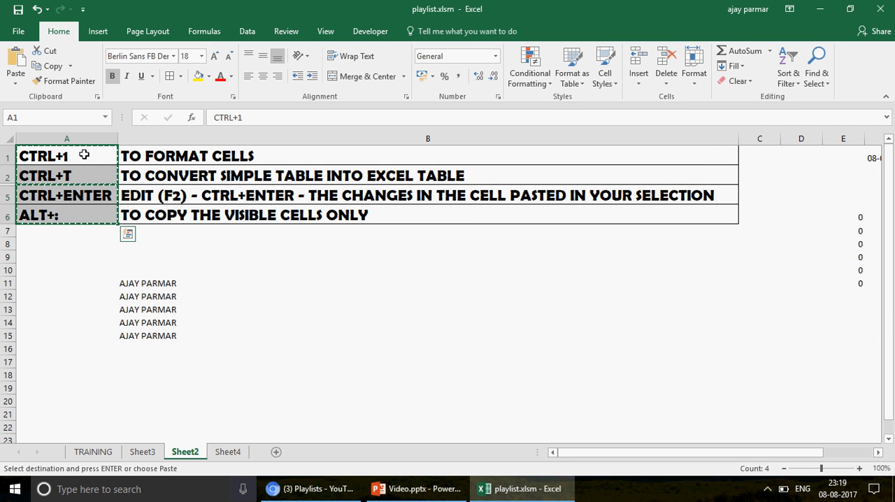
Unhide the hidden rows between rows 1 and 6 of Sheet2 and cancel the pending copy
{"action": "left_click", "coordinate": [12, 155]}
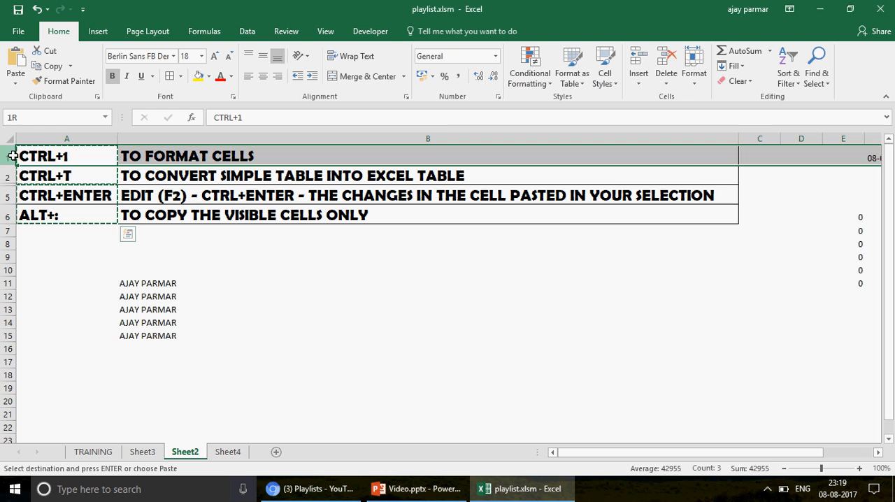
{"action": "left_click", "coordinate": [6, 217], "text": "shift"}
{"action": "right_click", "coordinate": [8, 218]}
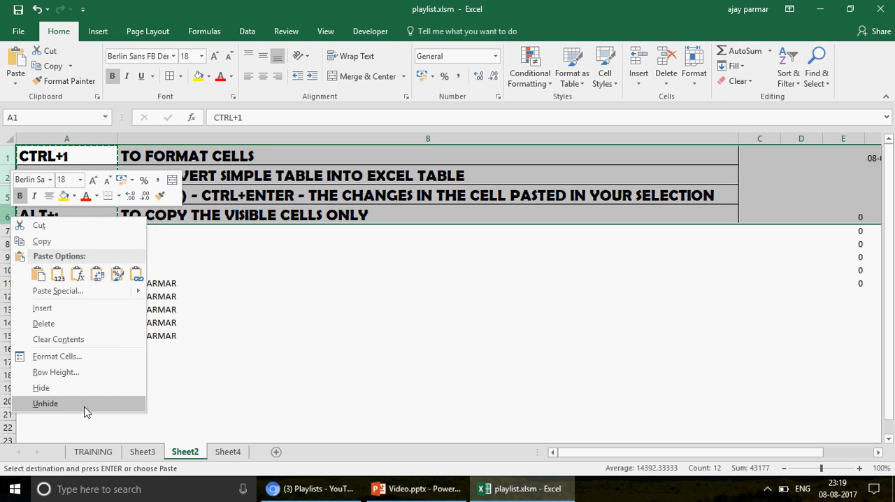
{"action": "left_click", "coordinate": [46, 404]}
{"action": "left_click", "coordinate": [137, 184]}
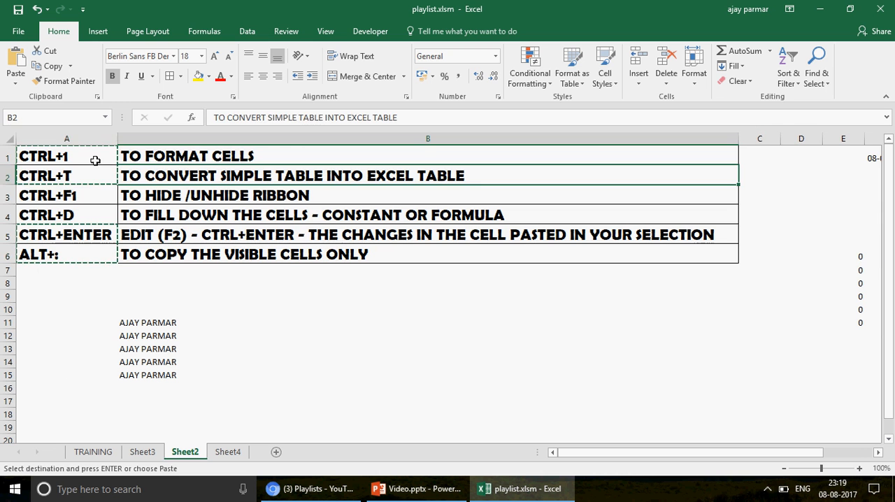
{"action": "key", "text": "Escape"}
{"action": "left_click", "coordinate": [93, 160]}
{"action": "left_click", "coordinate": [75, 254]}
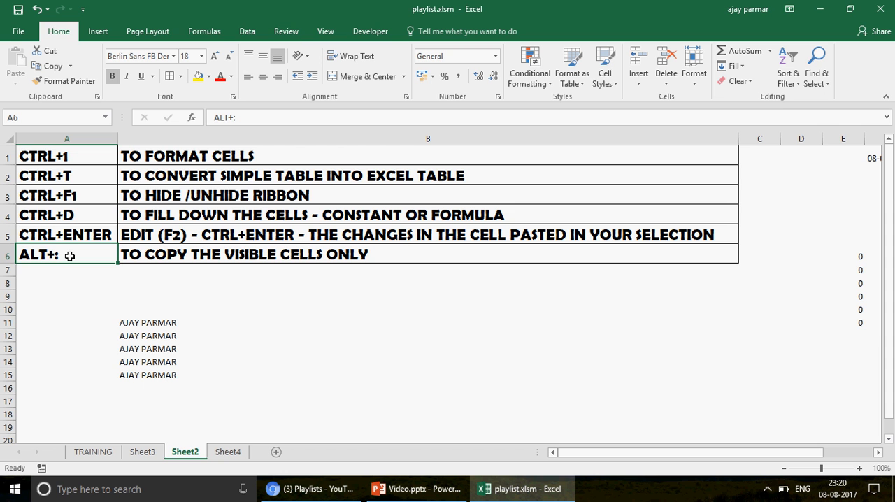
{"action": "left_click", "coordinate": [80, 196]}
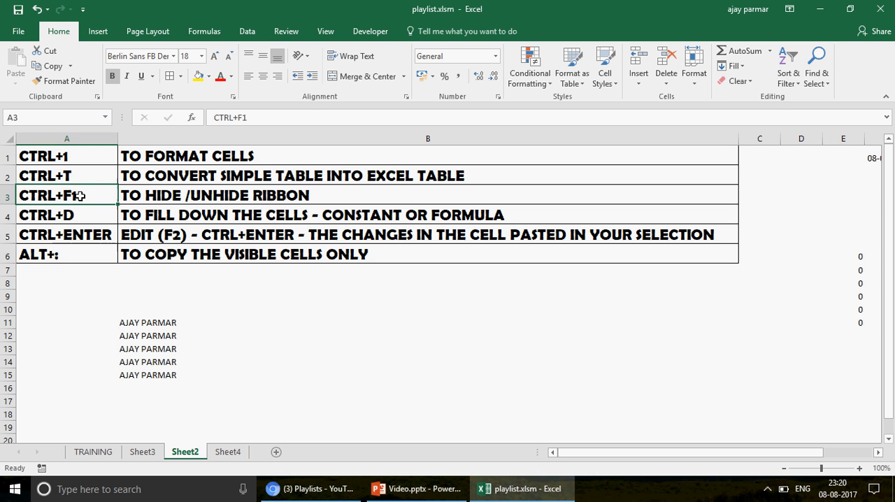